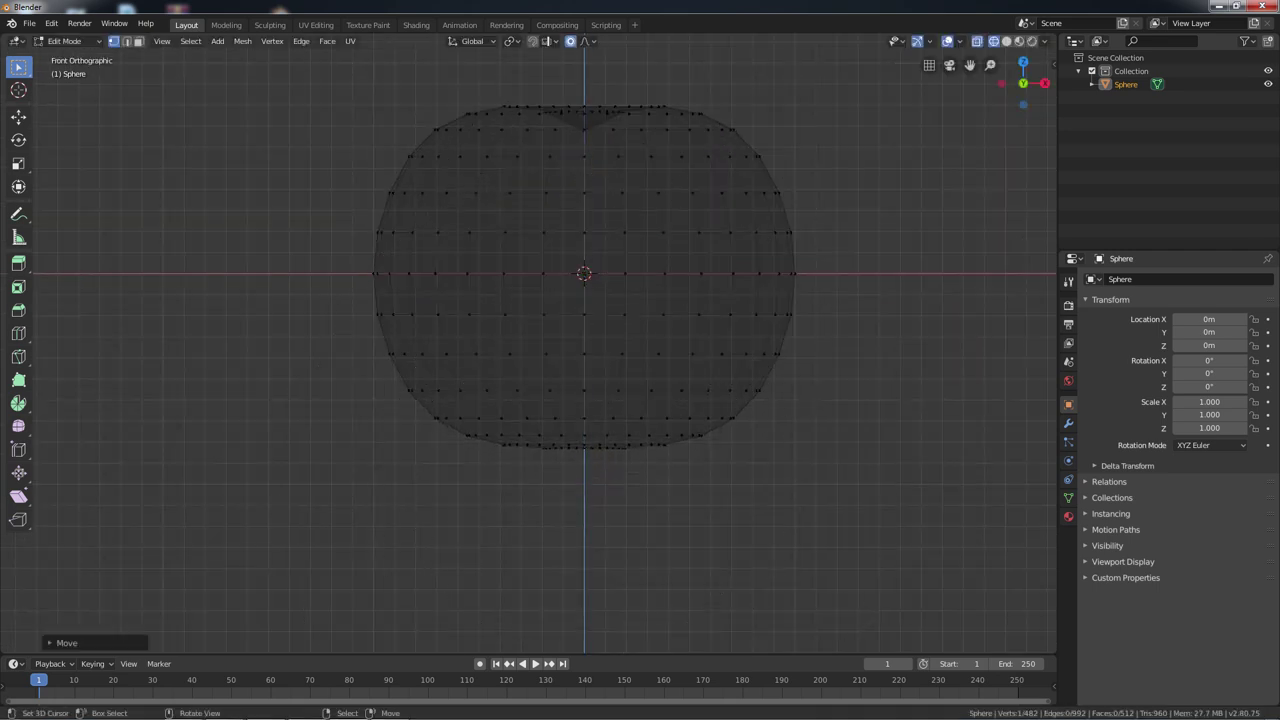
Turn on X-ray and select the bottom band of sphere vertices.
key("s")
left_click(714, 466)
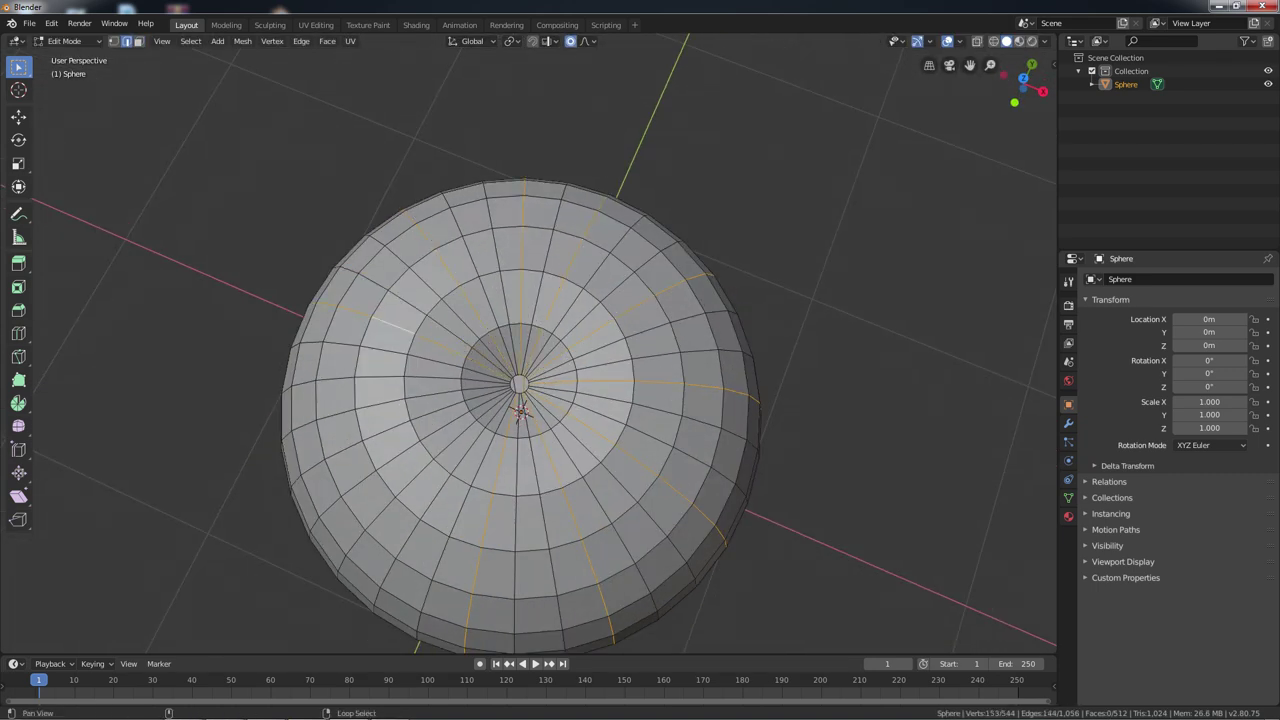
Shrink the alternate edge loops inward with Alt+S and bevel them into ribs.
key("alt+s")
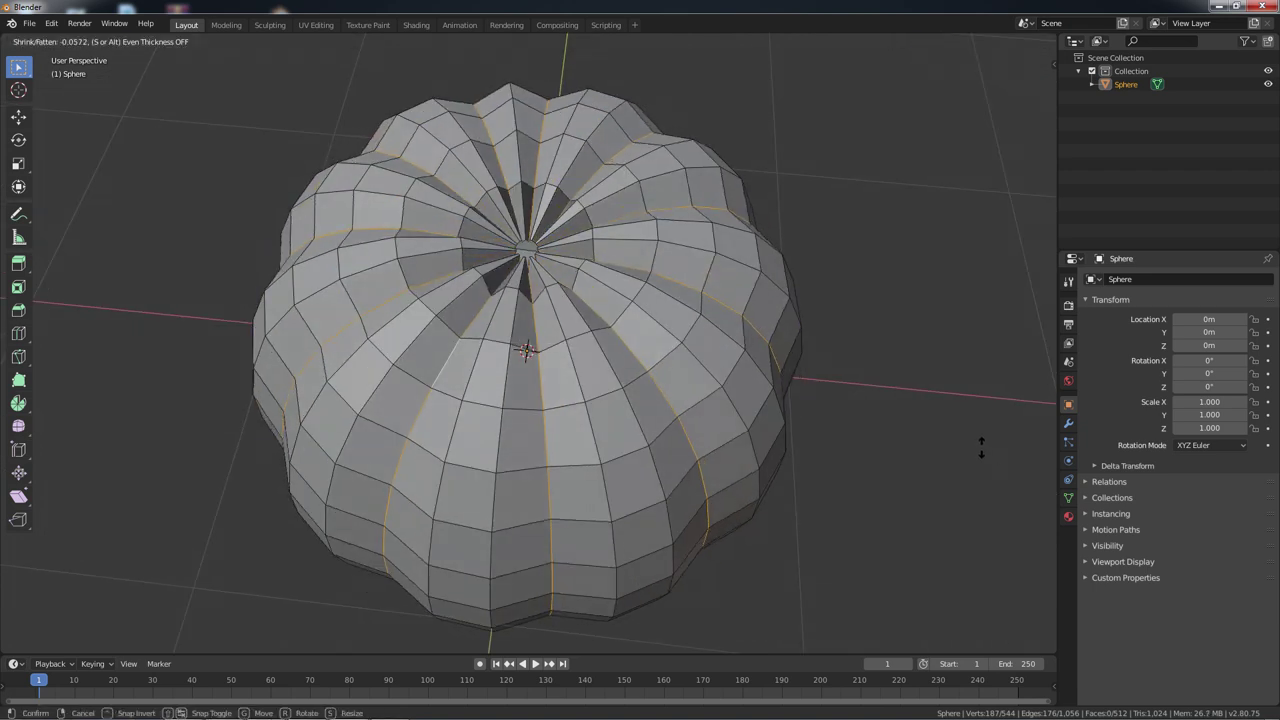
left_click(980, 443)
key("KP_1")
mouse_move(875, 250)
middle_mouse_down()
mouse_move(875, 432)
mouse_move(875, 250)
middle_mouse_up()
key("ctrl+b")
key("Tab")
Give the pumpkin a Subdivision Surface modifier and shade it smooth.
left_click(1068, 423)
left_click(1180, 279)
left_click(1000, 505)
left_click(203, 41)
left_click(230, 307)
middle_click_drag(600, 300, 600, 380)
scroll(957, 371, "up", 3)
key("Tab")
scroll(640, 300, "up", 3)
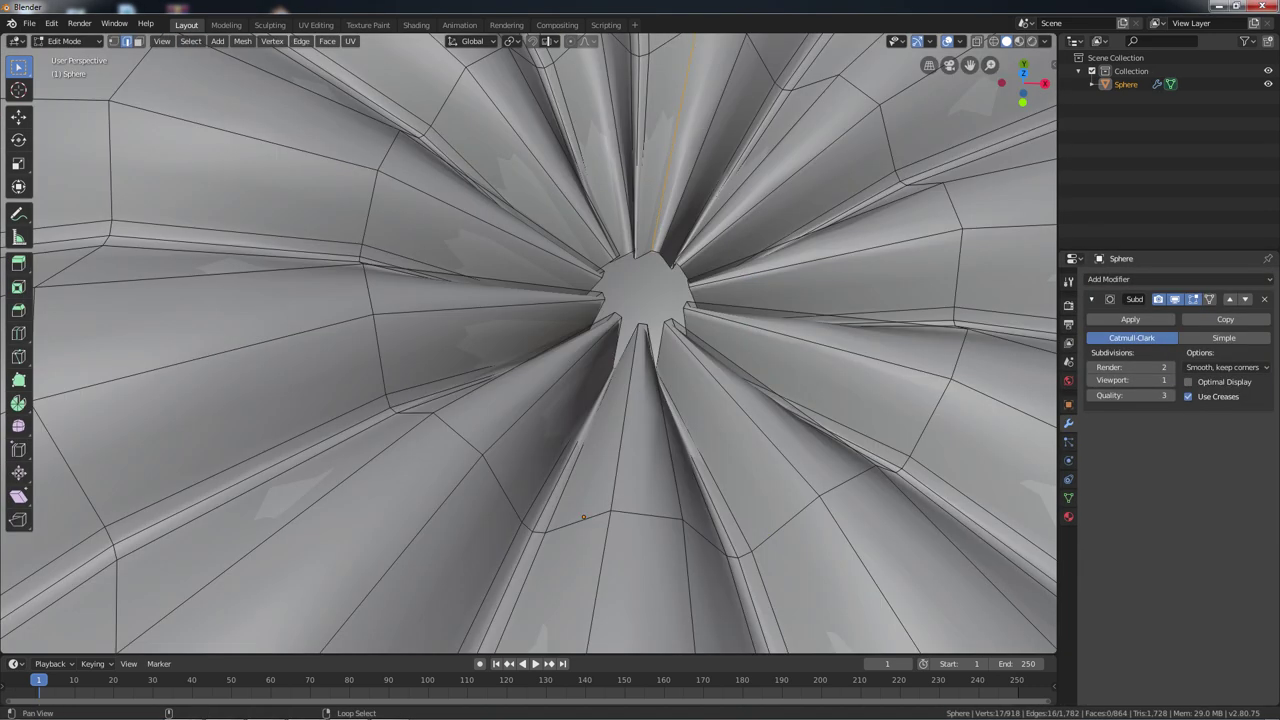
key("Tab")
scroll(528, 343, "down", 3)
key("shift+a")
Add a cylinder on the pumpkin top and shrink its top face to taper it.
key("s")
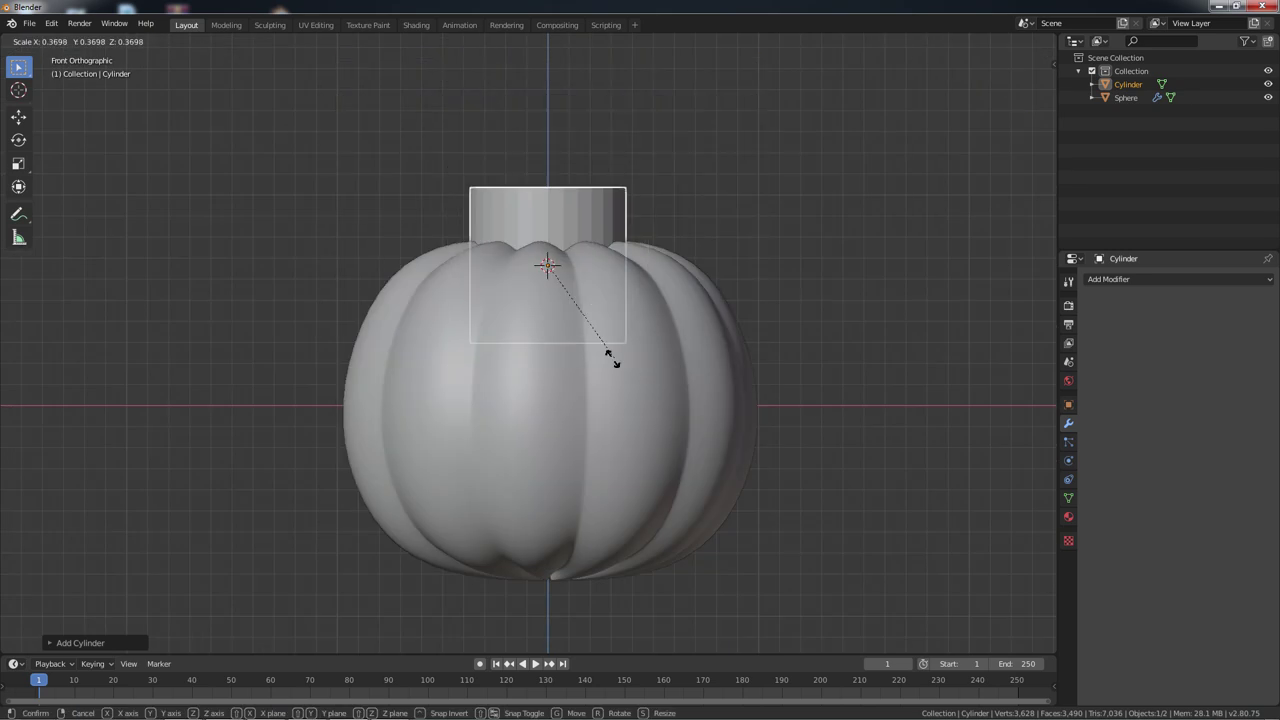
left_click(610, 360)
scroll(578, 390, "up", 3)
mouse_move(748, 320)
middle_mouse_down()
mouse_move(748, 405)
mouse_move(748, 370)
middle_mouse_up()
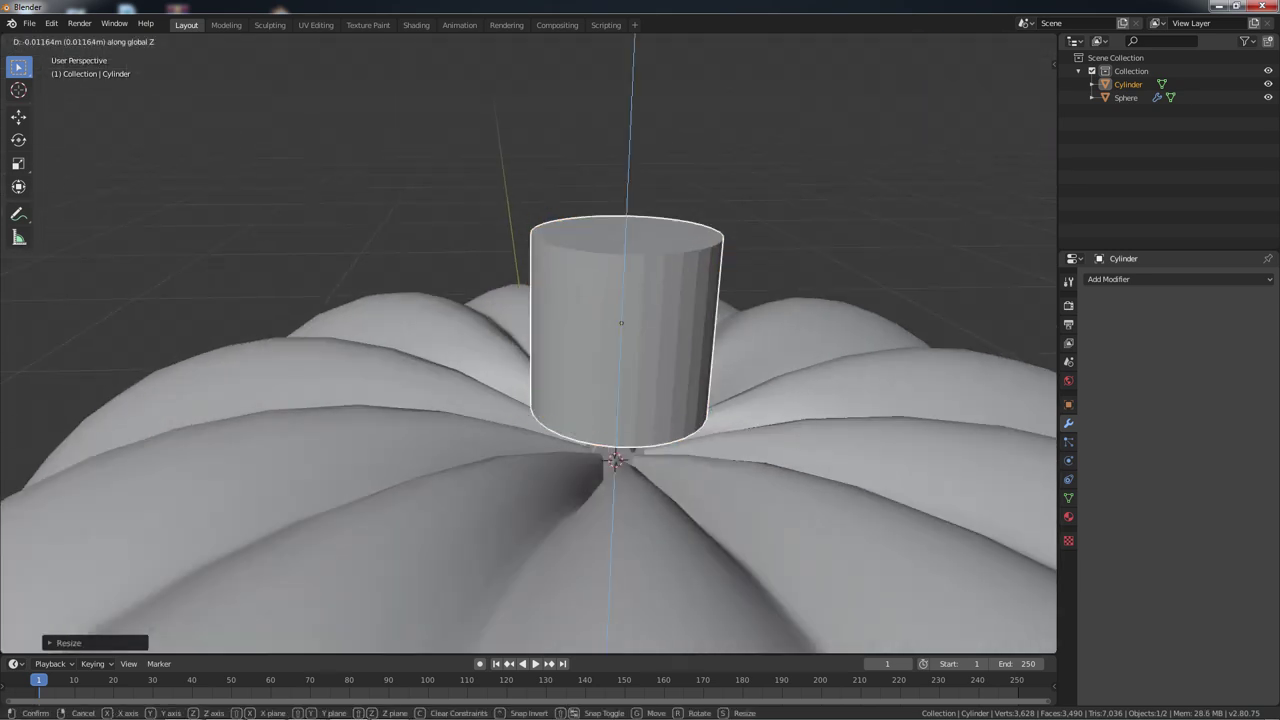
key("Tab")
key("ctrl+r")
left_click(624, 283, "alt")
key("s")
key("Return")
key("ctrl+Tab")
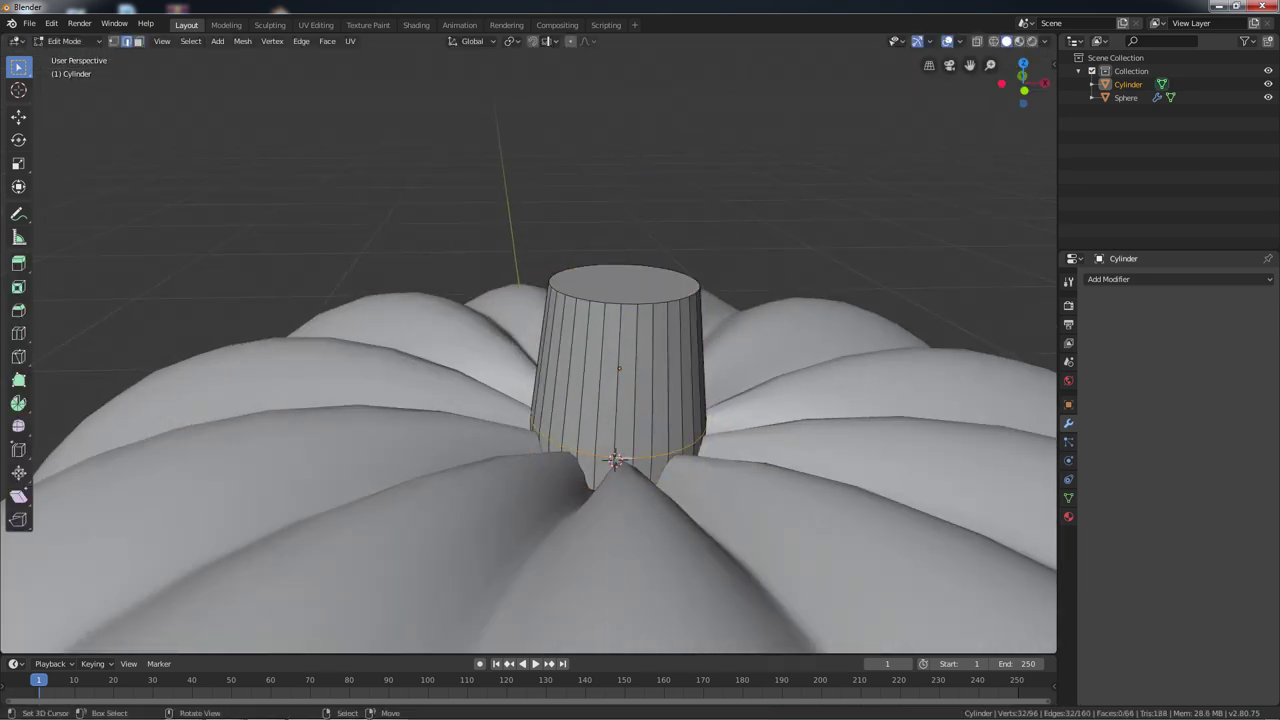
key("KP_1")
scroll(600, 400, "down", 2)
Extrude the stem upward, scale its base and rotate the upper section into a bend.
key("e")
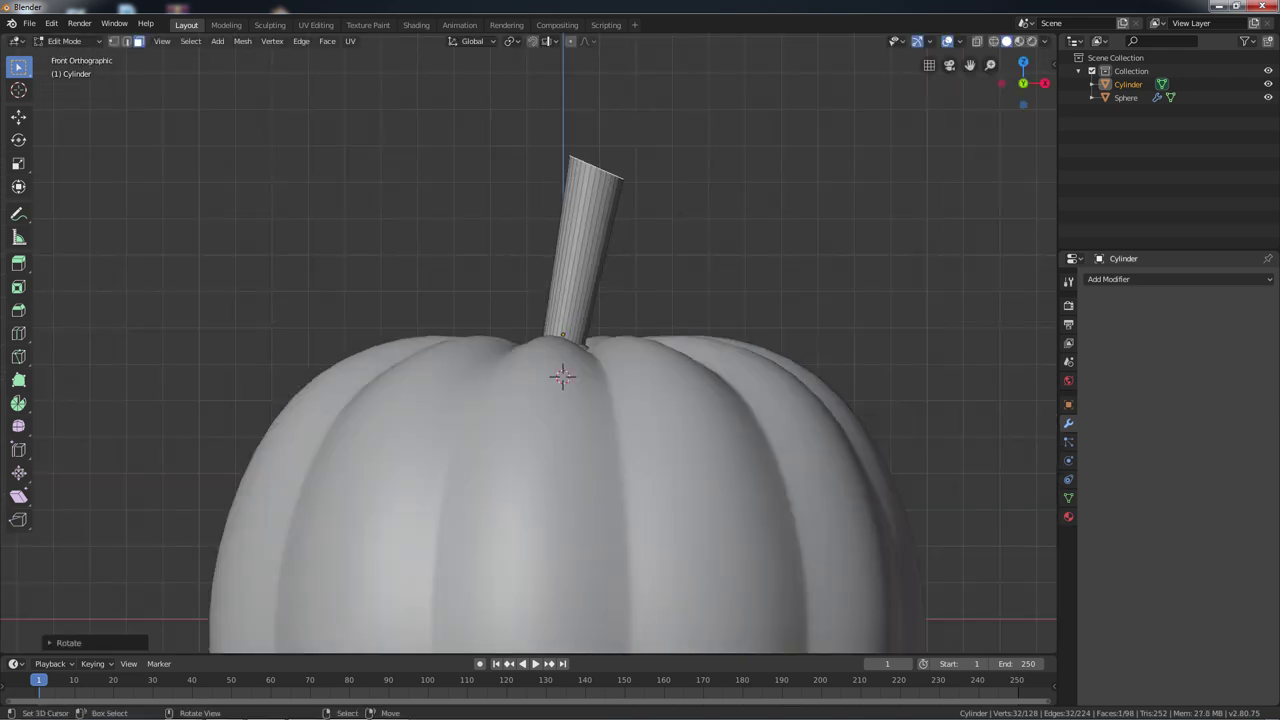
key("s")
middle_click_drag(700, 400, 760, 450)
scroll(640, 400, "up", 5)
scroll(640, 400, "down", 5)
key("s")
left_click(858, 535)
key("KP_1")
key("r")
key("Return")
scroll(597, 450, "down", 2)
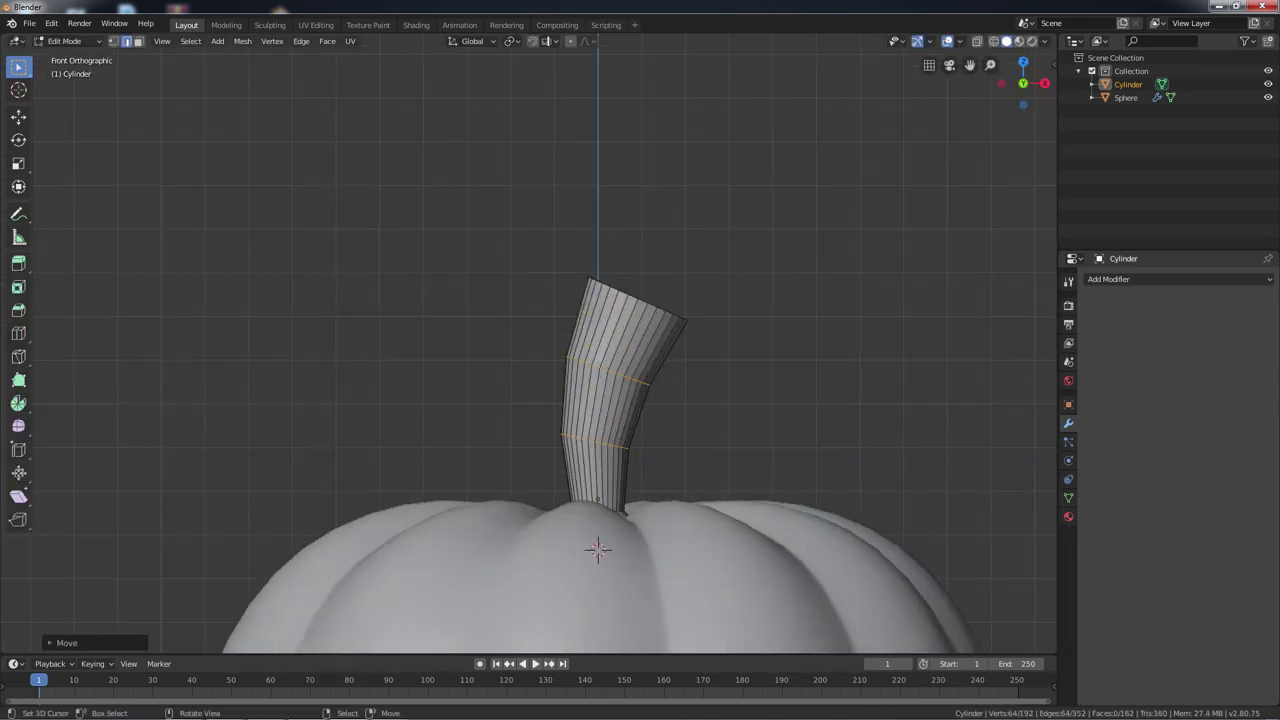
Inset the stem's top face and shrink the inner face to a point.
middle_click_drag(600, 400, 855, 420)
key("i")
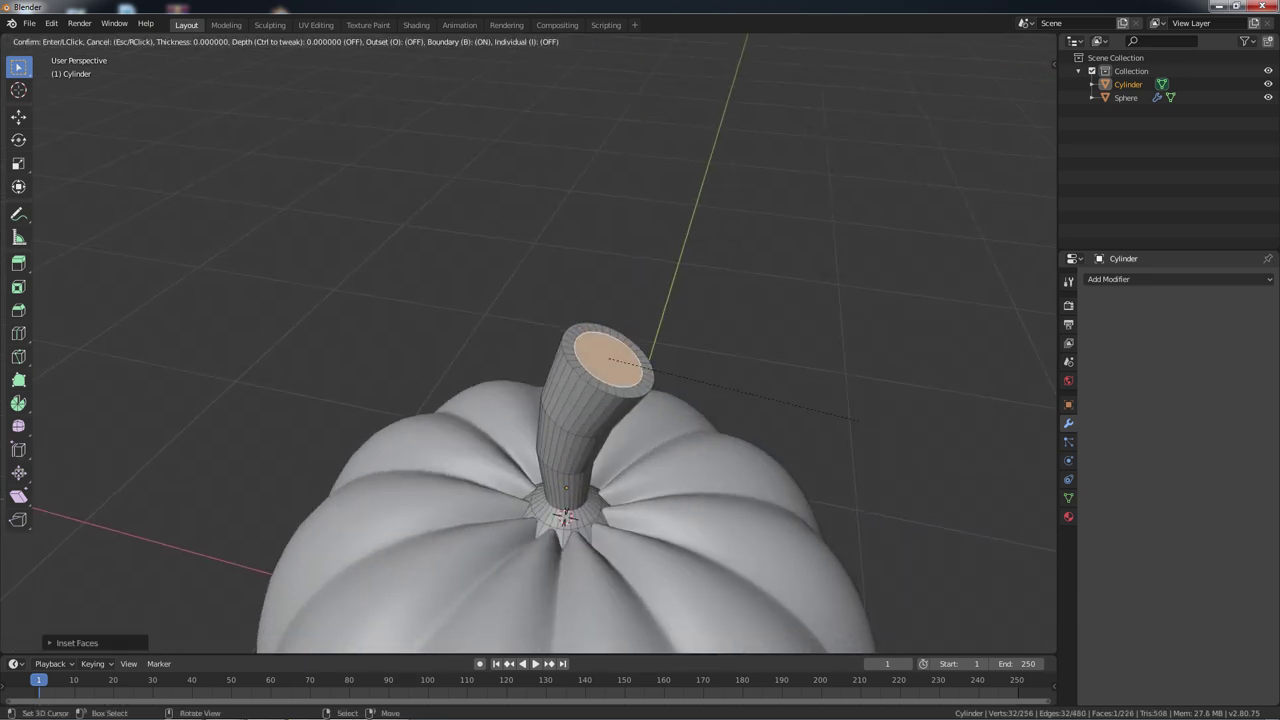
scroll(600, 400, "up", 3)
middle_click_drag(600, 400, 620, 500)
key("1")
key("s")
left_click(857, 394)
Merge the overlapping centre vertices at the stem tip and return to Object Mode.
scroll(857, 394, "down", 1)
scroll(600, 420, "up", 2)
scroll(600, 420, "up", 2)
left_click(272, 41)
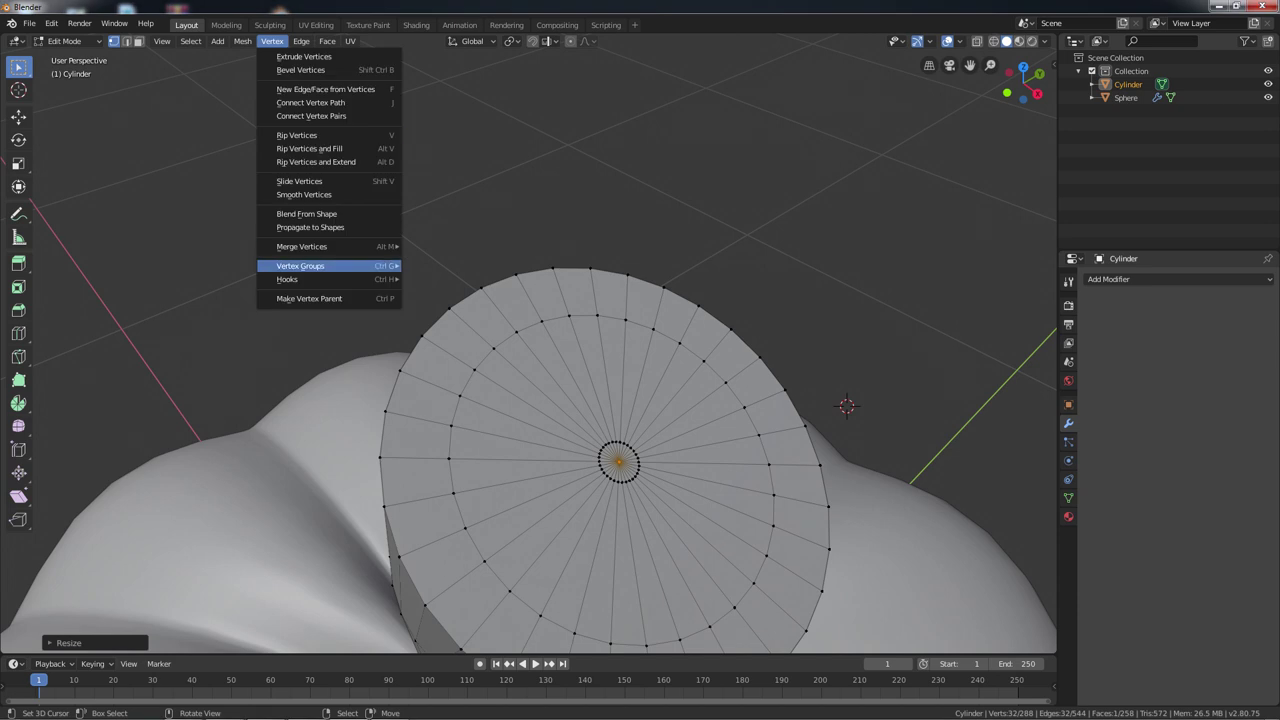
left_click(315, 266)
key("Tab")
scroll(530, 350, "down", 5)
middle_click_drag(530, 350, 530, 300)
Add a Subdivision Surface modifier to the stem and shade it smooth.
key("ctrl+1")
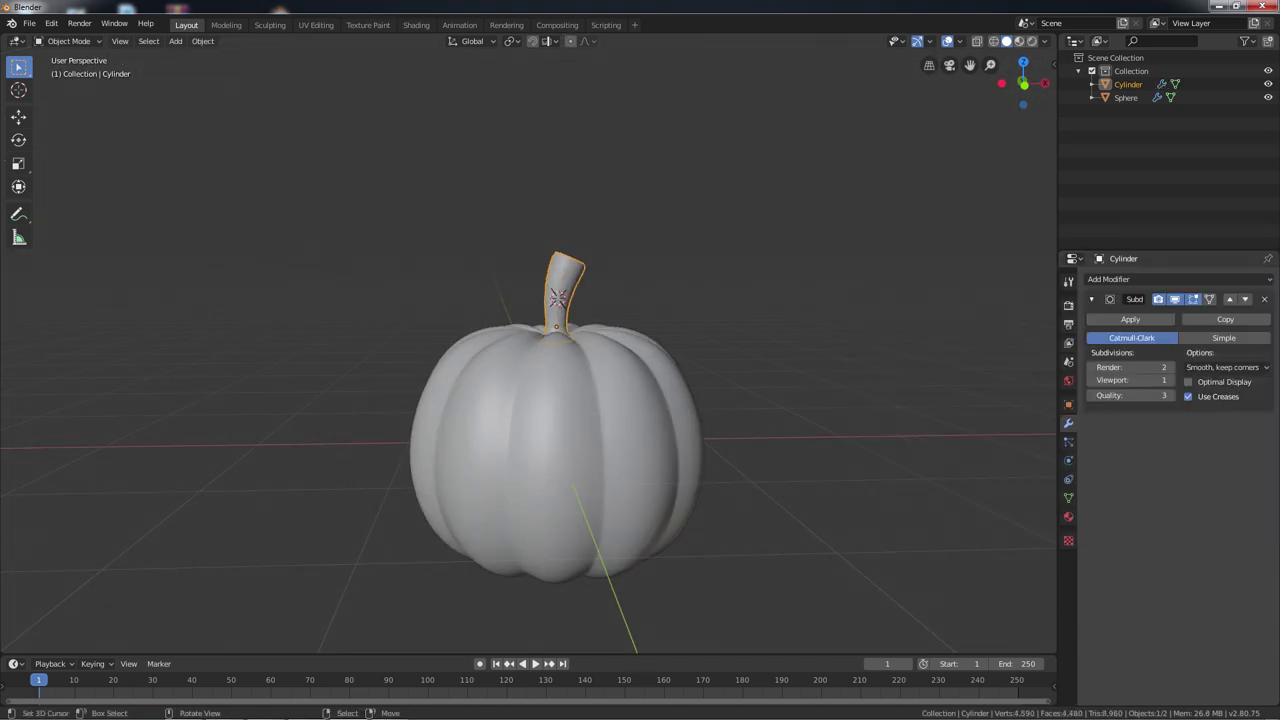
scroll(530, 350, "up", 5)
middle_click_drag(530, 350, 530, 420)
left_click(202, 41)
left_click(235, 306)
In Local View, inset the stem's bottom cap face.
key("KP_Divide")
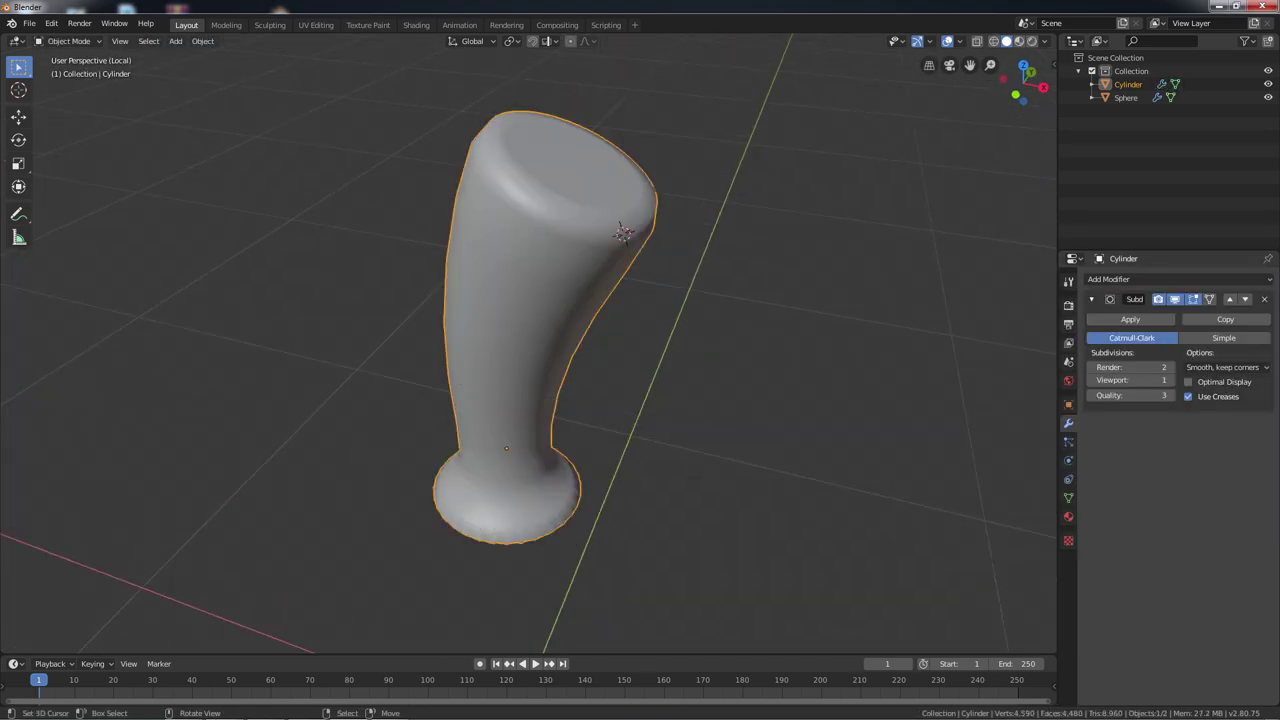
key("Tab")
key("ctrl+Tab")
left_click(540, 482)
key("i")
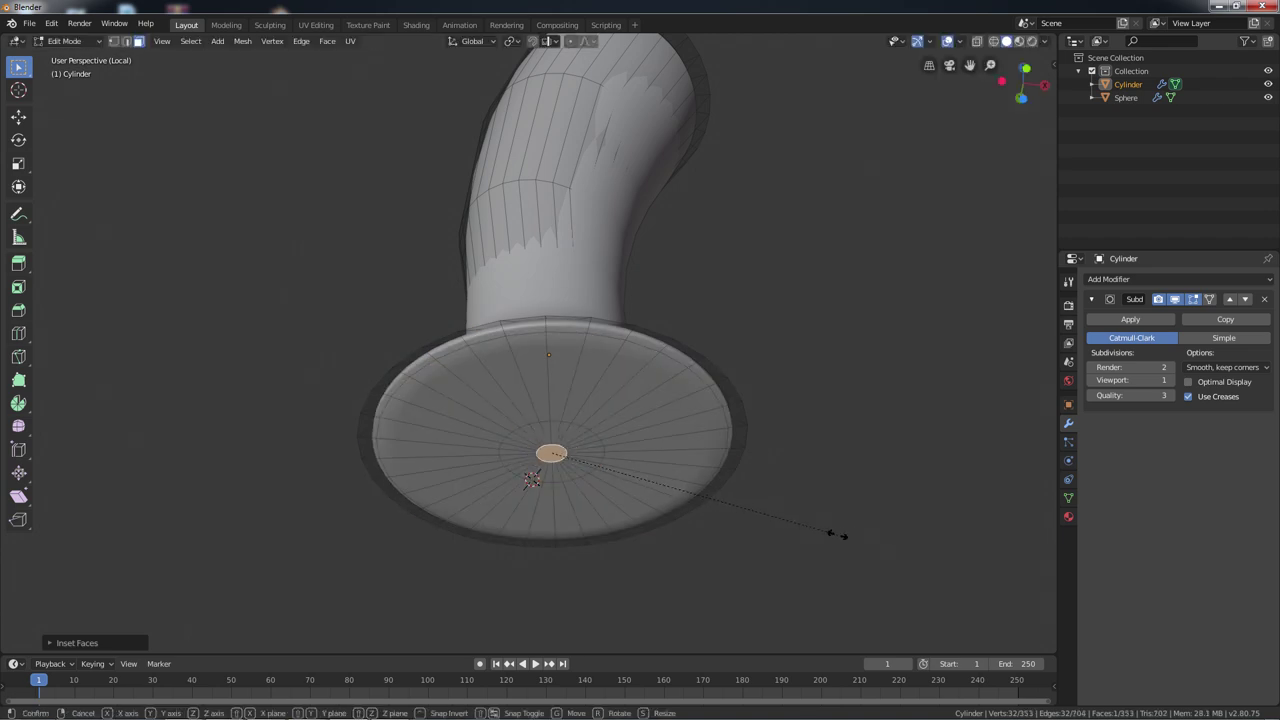
left_click(532, 480)
key("KP_1")
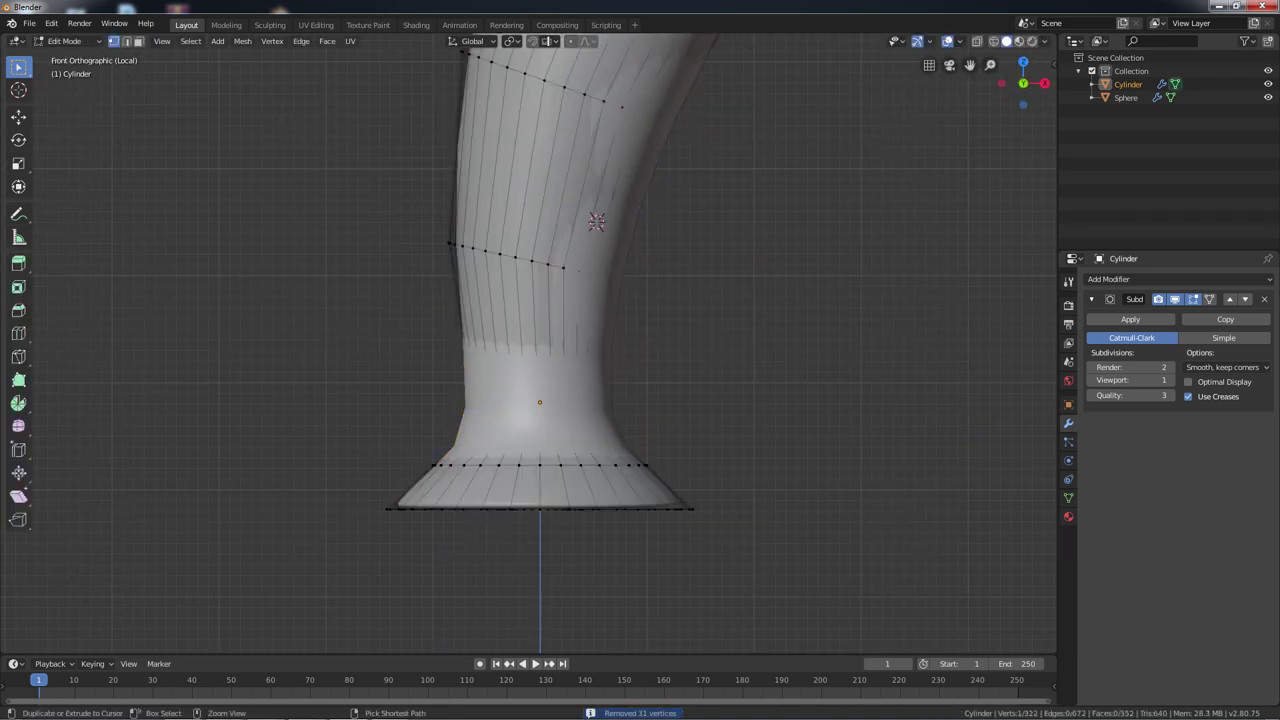
Add an edge loop near the stem base, slide it vertically, and exit Local View.
key("ctrl+r")
left_click(500, 493)
key("g")
key("z")
key("Return")
key("Tab")
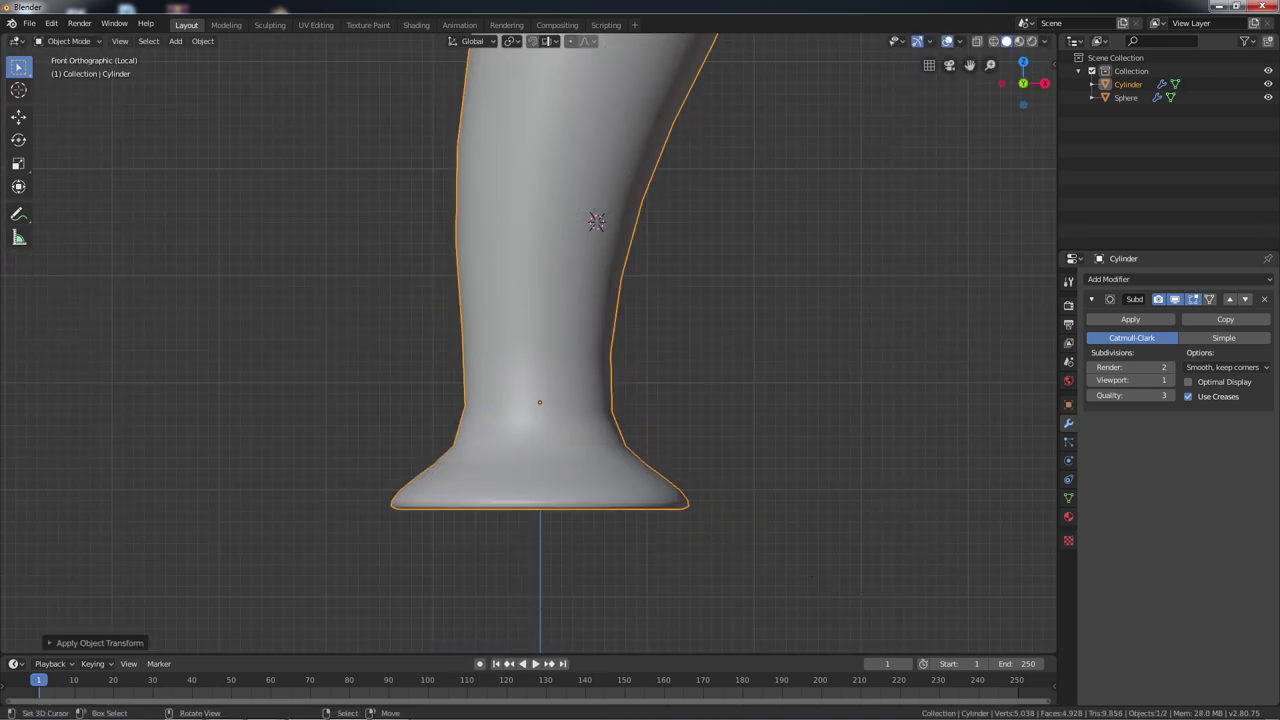
key("KP_Divide")
Save the scene as pupmkin.blend at the root of drive F.
key("ctrl+s")
double_click(200, 91)
left_click(194, 74)
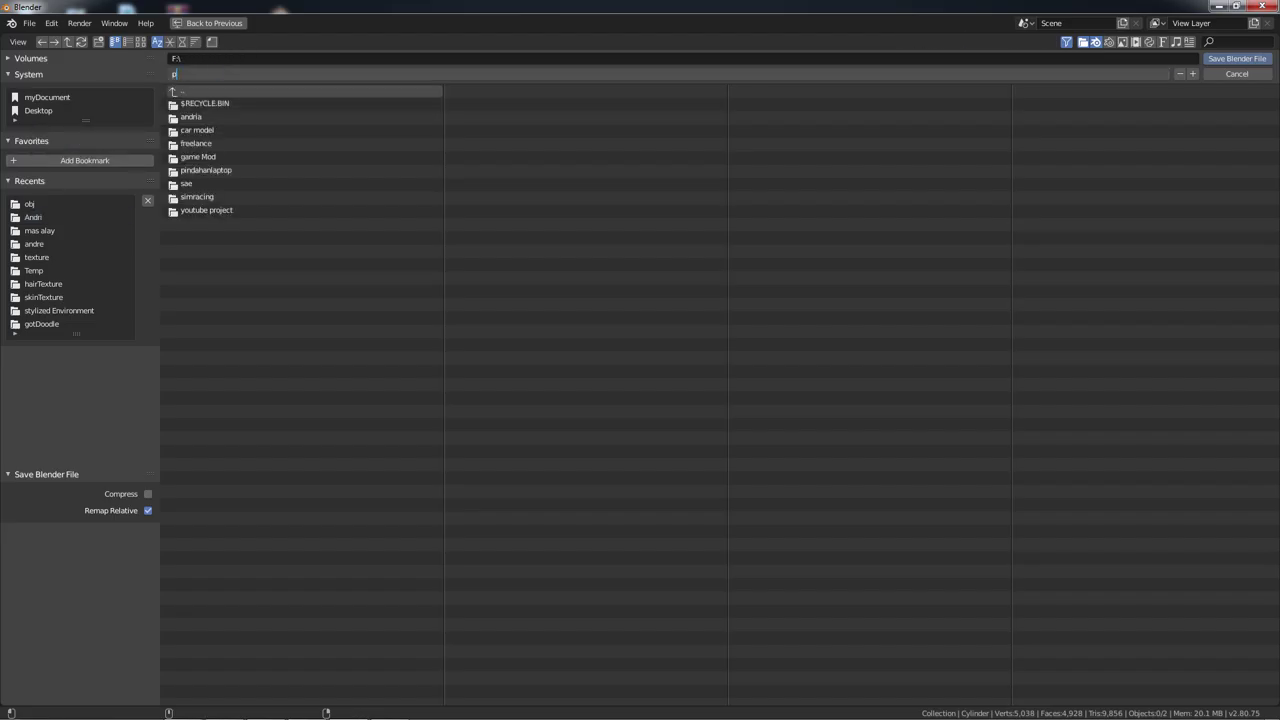
type("upmkin")
key("Return")
scroll(640, 360, "up", 3)
Scale the pumpkin's top centre vertices, checking the selection in X-ray.
key("ctrl+Tab")
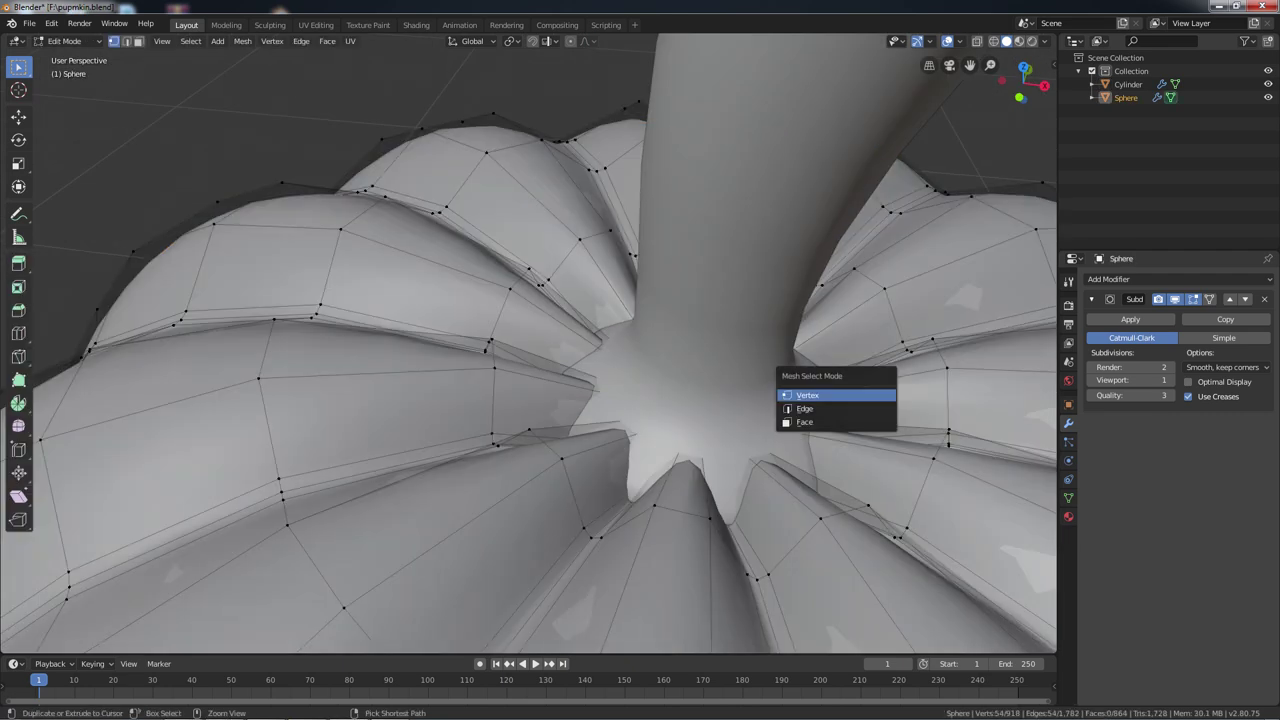
key("alt+z")
key("s")
key("alt+z")
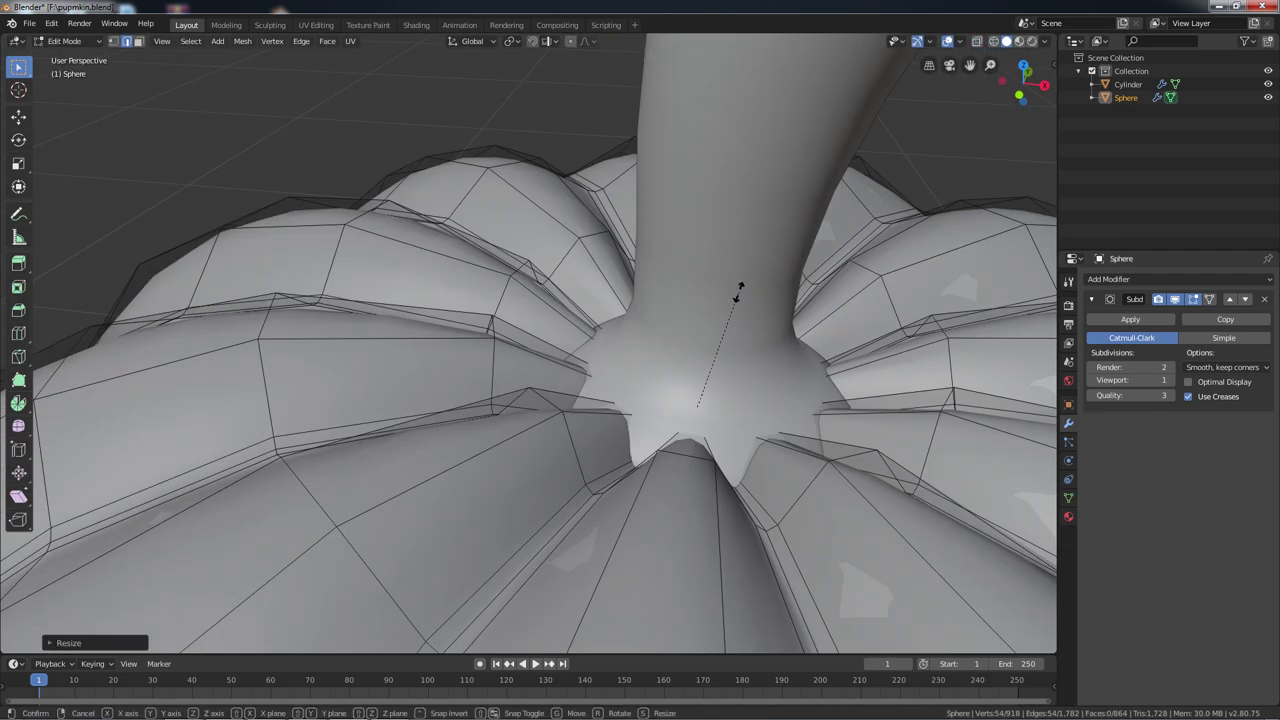
left_click(739, 291)
key("Tab")
scroll(739, 291, "down", 3)
middle_click_drag(739, 291, 740, 450)
key("Tab")
key("Tab")
Add a scaled-down plane at the pumpkin top and apply a subdivision to it.
key("shift+a")
left_click(668, 297)
key("s")
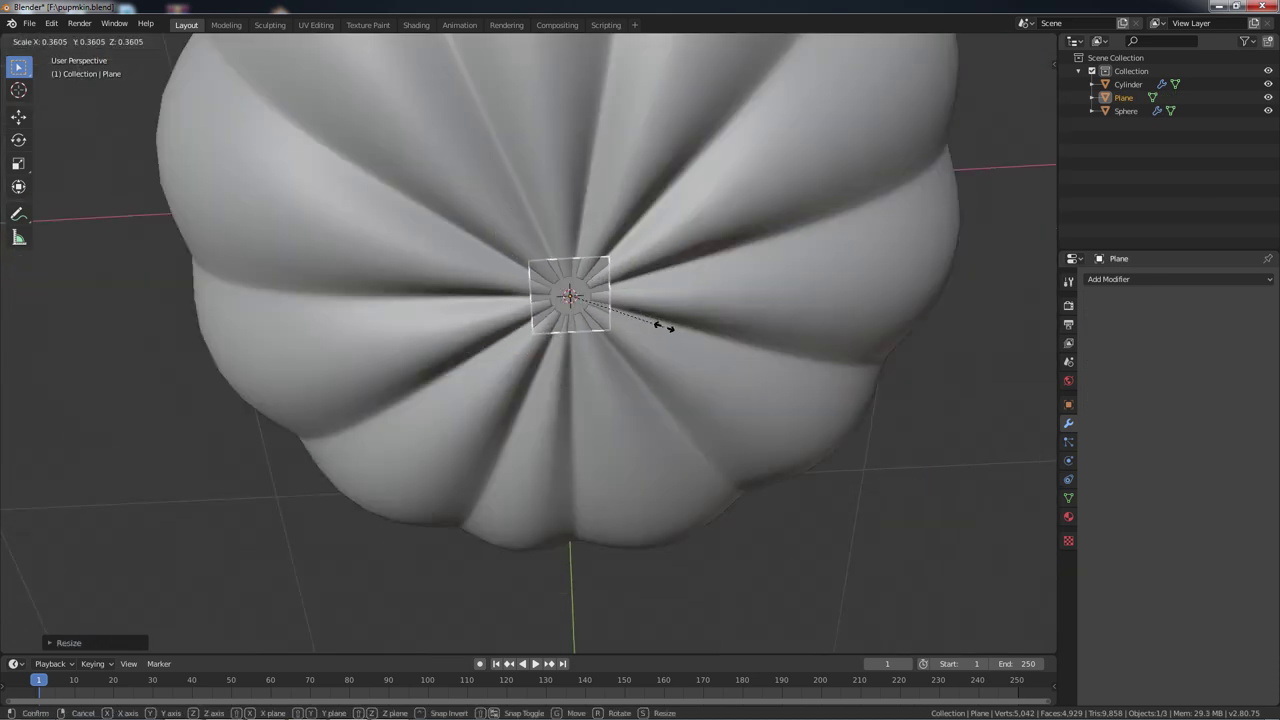
left_click(668, 327)
middle_click_drag(668, 327, 640, 260)
key("ctrl+1")
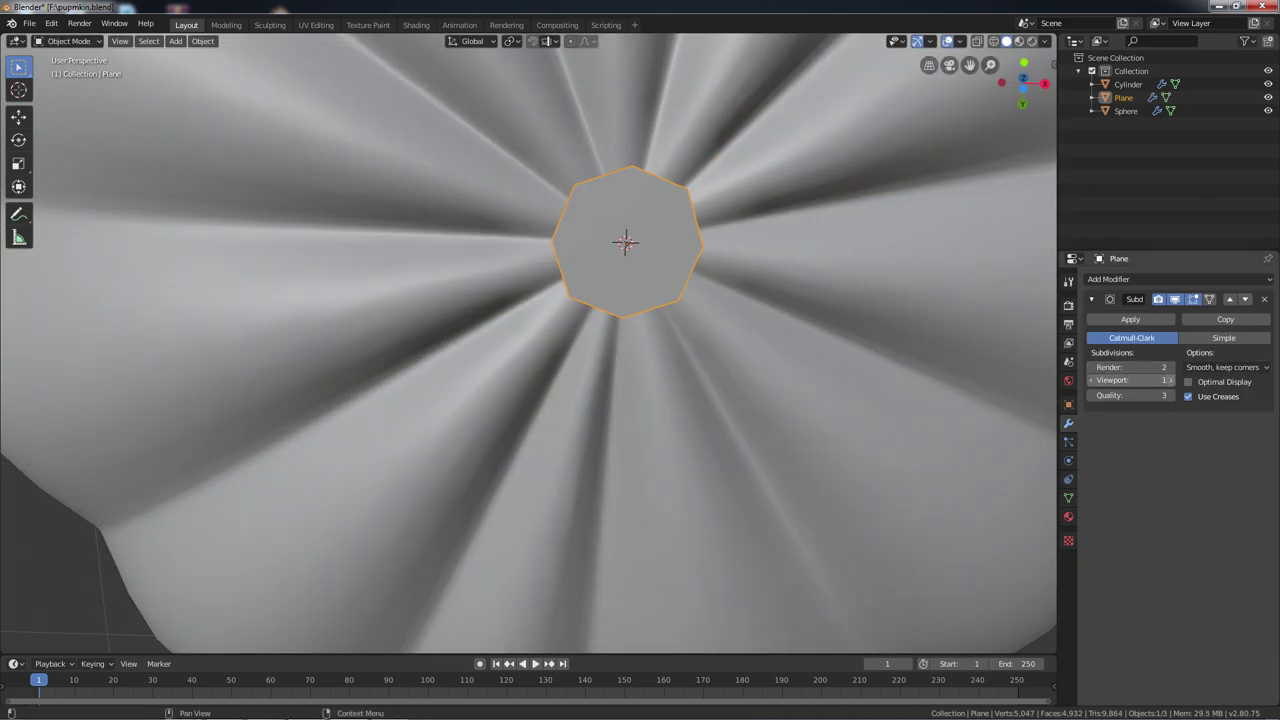
key("ctrl+a")
key("Tab")
scroll(528, 340, "up", 2)
key("Tab")
scroll(626, 318, "down", 4)
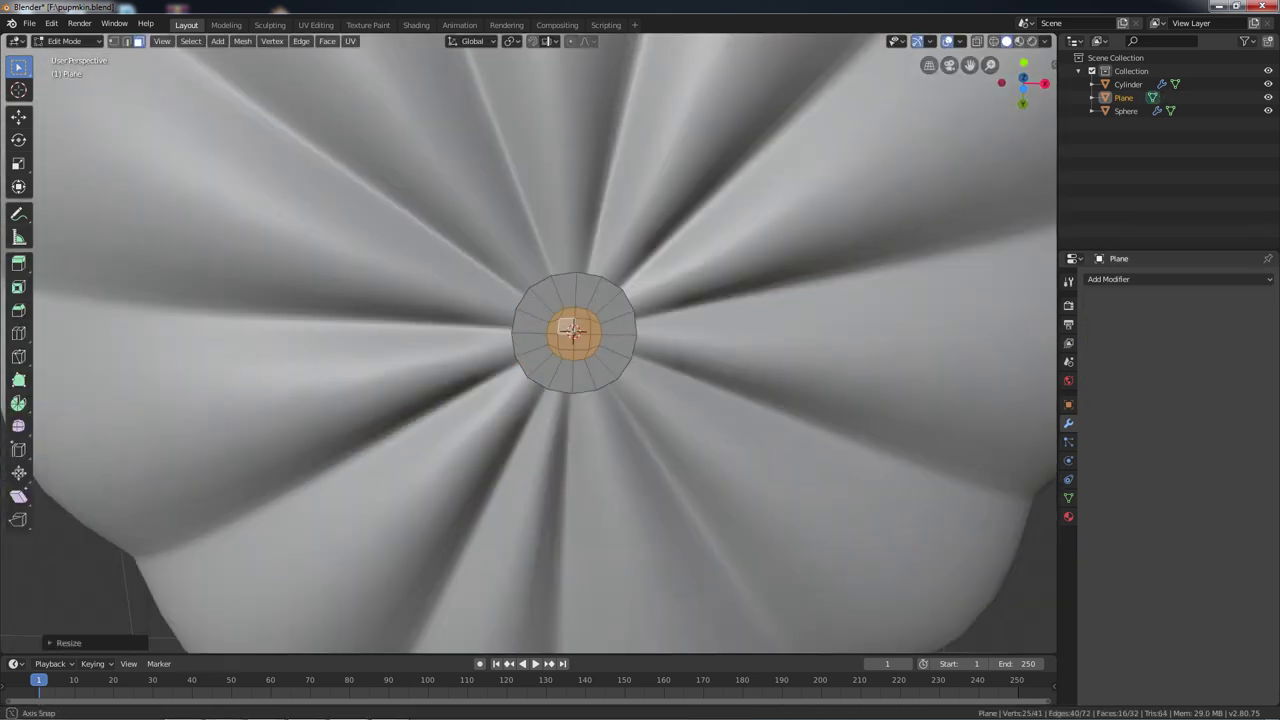
mouse_move(626, 318)
middle_mouse_down()
mouse_move(568, 366)
mouse_move(584, 368)
mouse_move(595, 342)
middle_mouse_up()
Apply a Solidify thickness to the plane and select the whole disc mesh.
key("Tab")
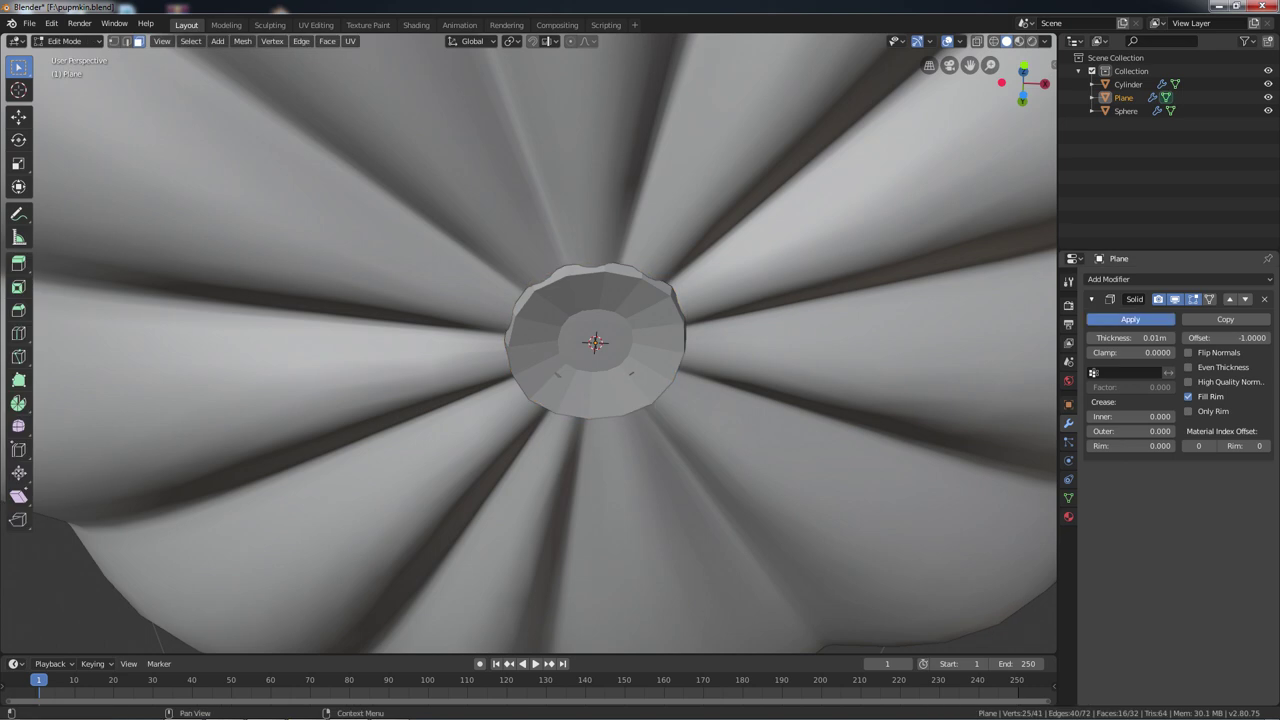
left_click(1130, 319)
key("Tab")
left_click(1130, 319)
key("Tab")
left_click(760, 310)
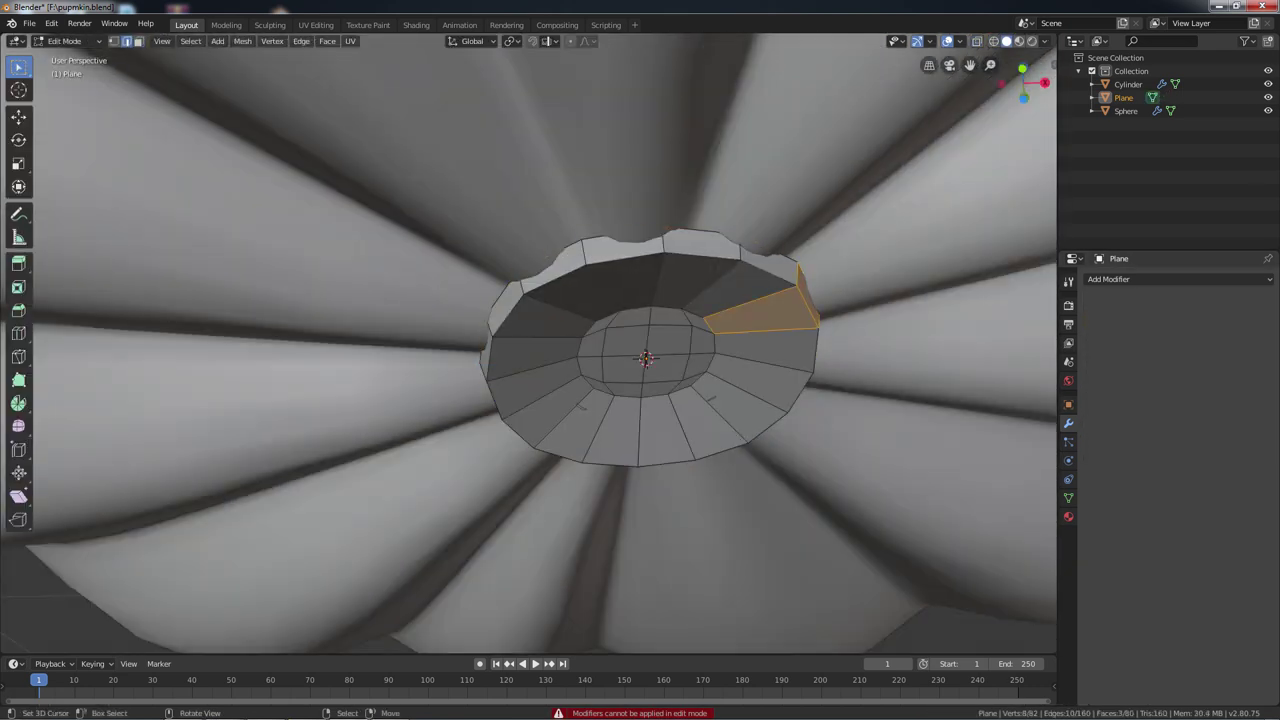
key("a")
mouse_move(646, 358)
middle_mouse_down()
mouse_move(640, 330)
mouse_move(586, 305)
mouse_move(560, 380)
mouse_move(560, 300)
middle_mouse_up()
key("Tab")
Move the thickened disc into the pumpkin top and reselect the pumpkin body.
key("Tab")
key("a")
key("g")
key("Return")
key("Tab")
left_click(560, 380)
mouse_move(560, 380)
middle_mouse_down()
mouse_move(560, 340)
mouse_move(600, 430)
middle_mouse_up()
scroll(544, 353, "down", 3)
scroll(600, 430, "up", 3)
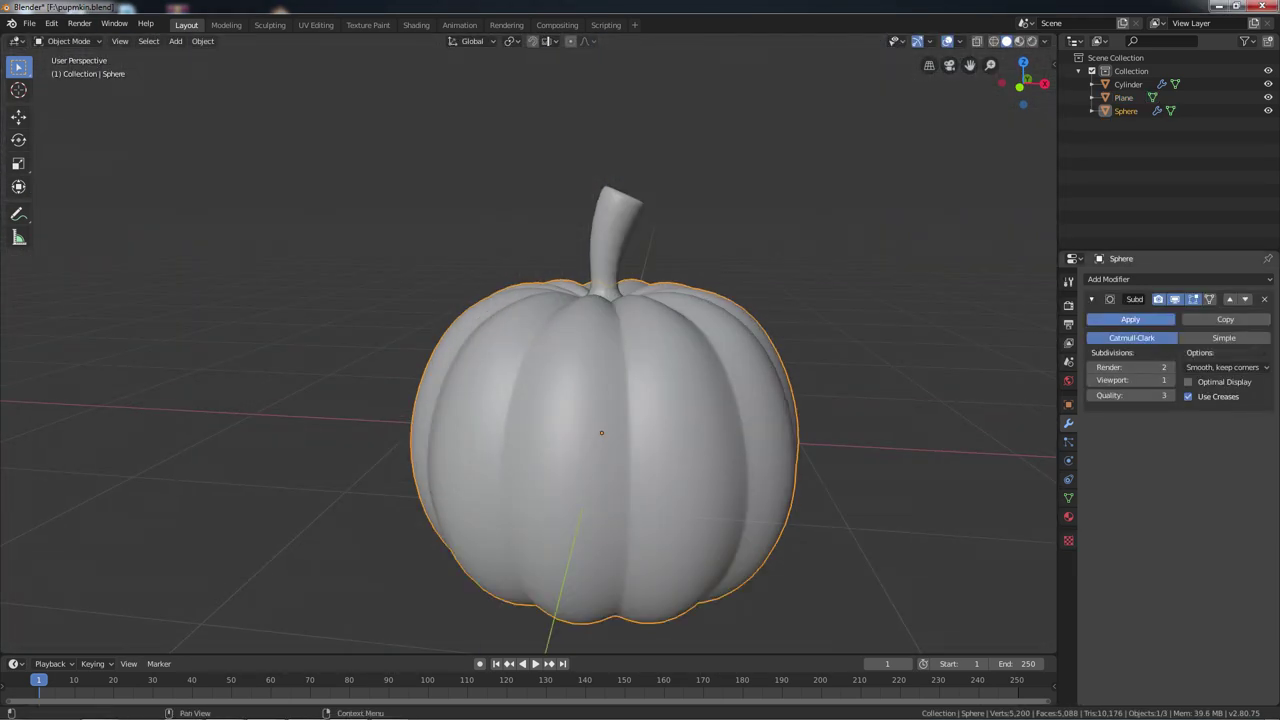
Apply the pumpkin's subdivision and knife a triangular left-eye outline in front view.
left_click(1130, 319)
key("Tab")
key("KP_1")
scroll(544, 343, "up", 4)
key("1")
scroll(418, 335, "up", 2)
key("k")
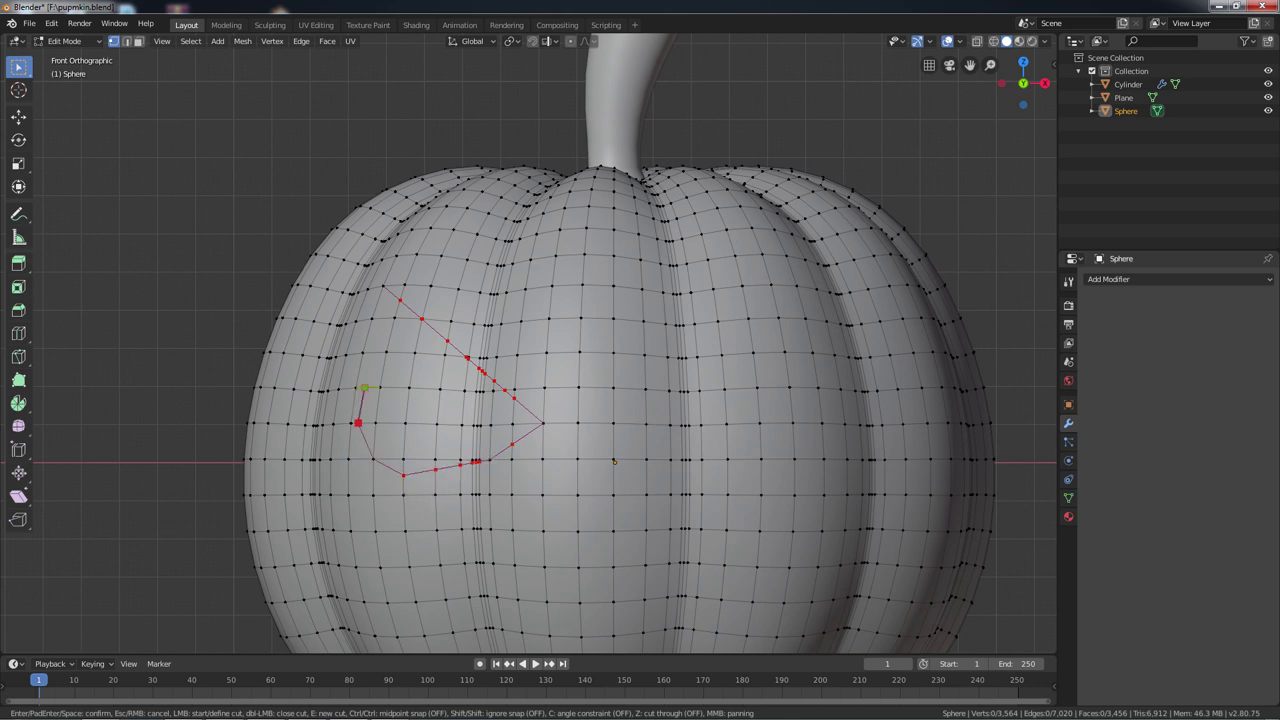
key("Return")
Select the faces inside the left eye outline and delete them to open the hole.
key("3")
scroll(614, 461, "up", 1)
middle_click_drag(614, 461, 736, 483, "shift")
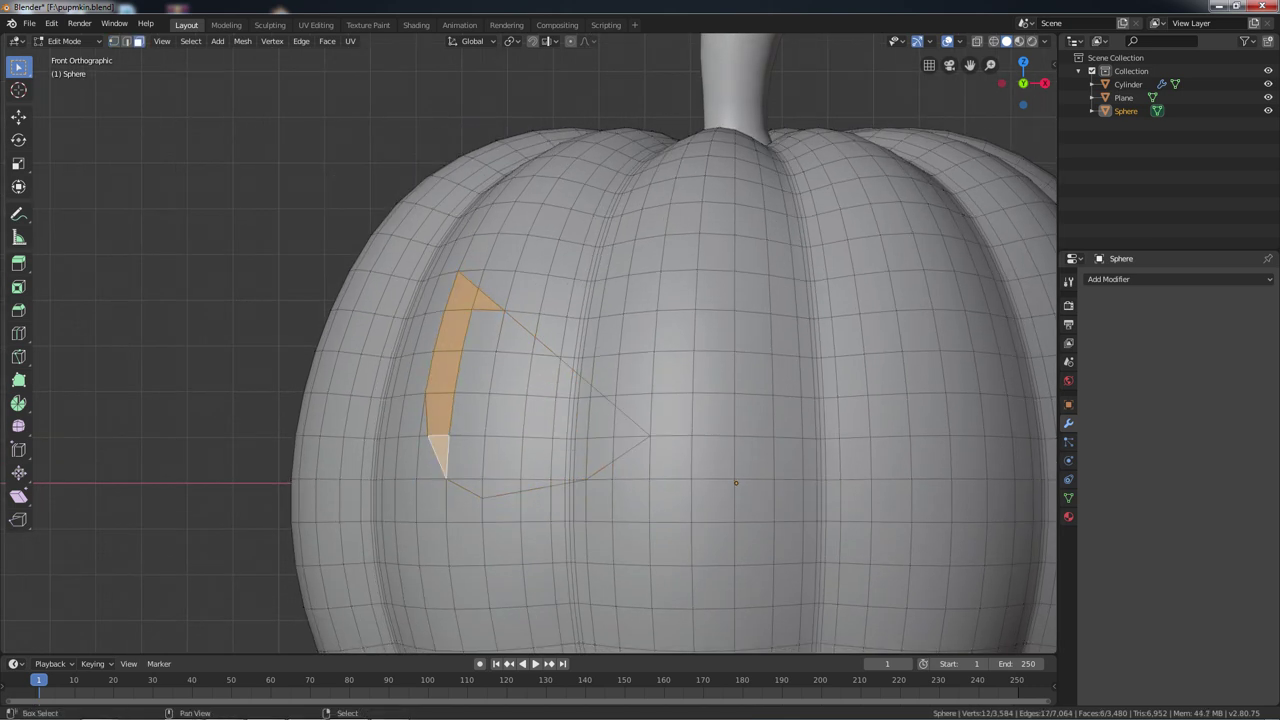
key("KP_Decimal")
key("alt+a")
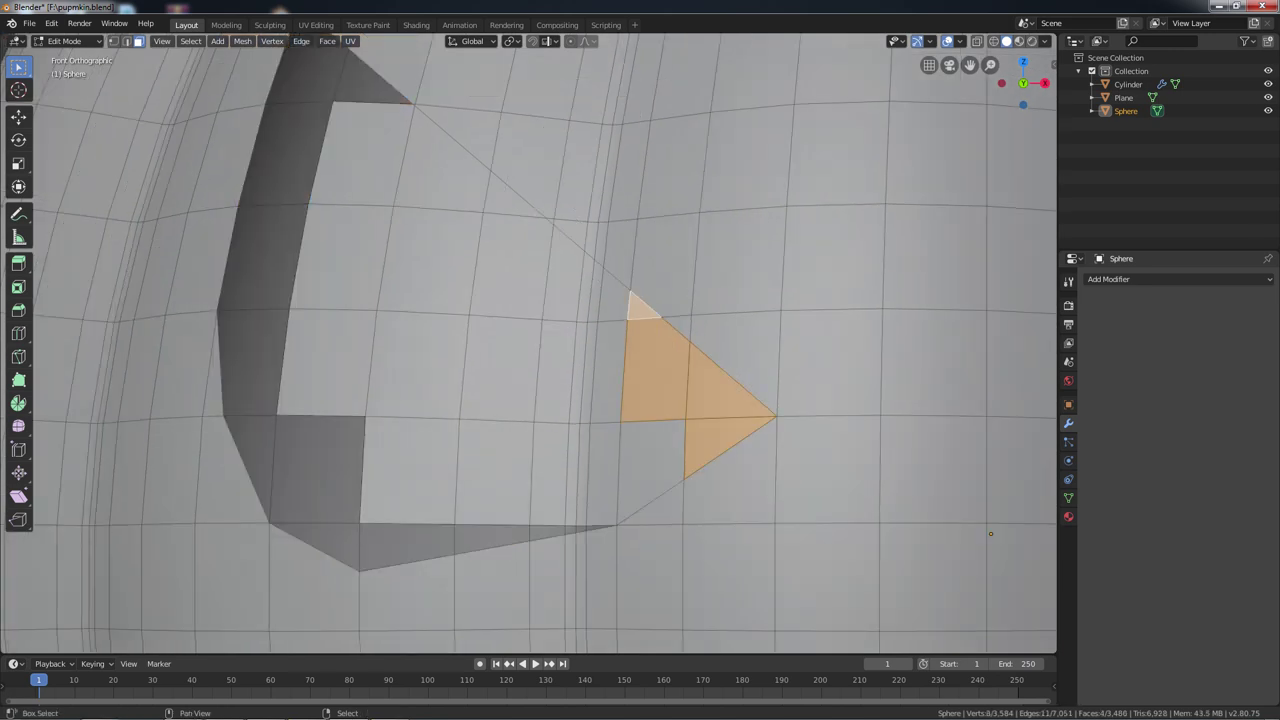
left_click(612, 296, "shift")
key("c")
key("Escape")
key("Delete")
In vertex mode, begin knifing a second curved eye outline beside the first.
scroll(597, 398, "down", 5)
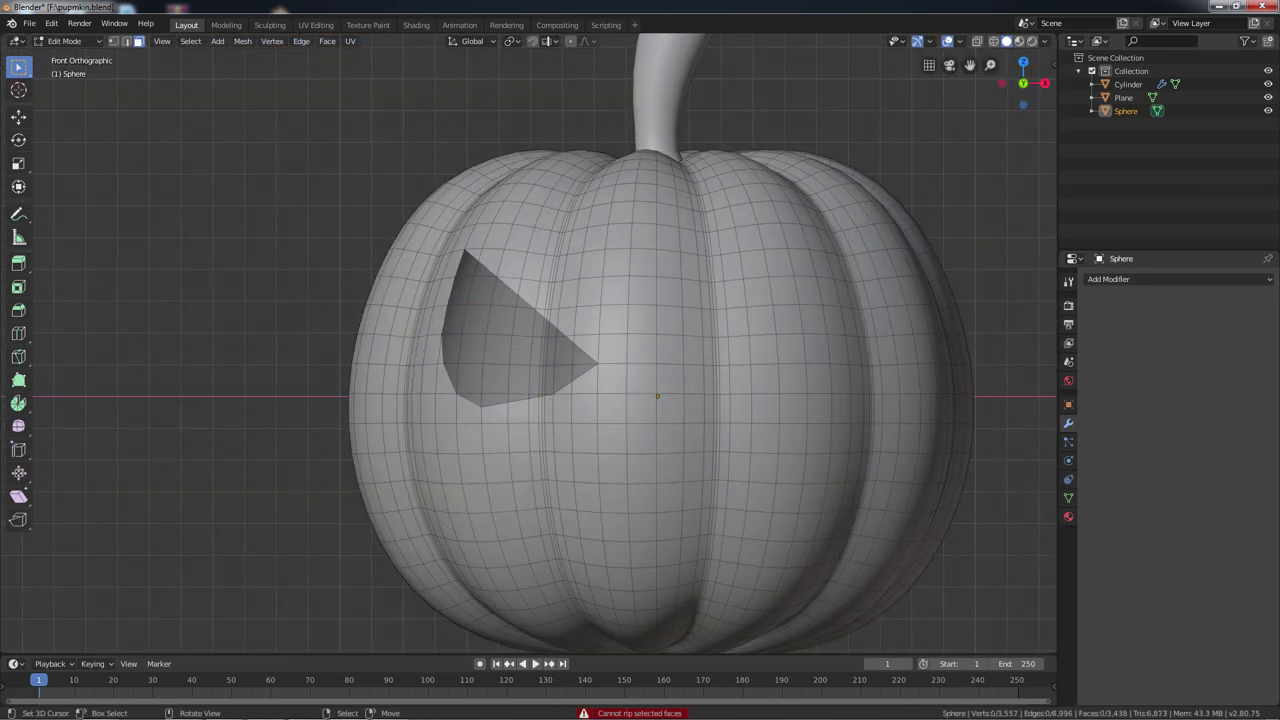
scroll(597, 398, "up", 2)
key("1")
key("k")
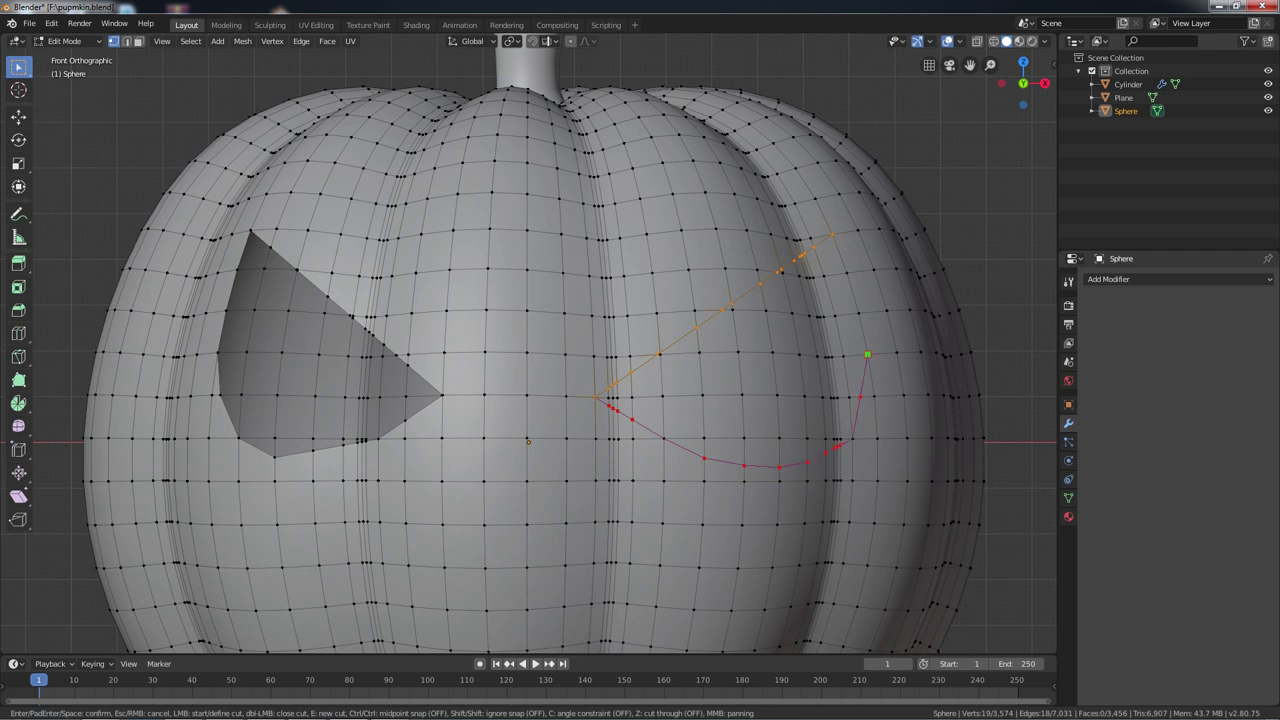
Circle-select the right eye's faces and delete them with X > Faces.
key("c")
mouse_move(830, 300)
left_mouse_down()
mouse_move(648, 390)
mouse_move(841, 400)
left_mouse_up()
right_click(574, 374)
key("x")
left_click(660, 386)
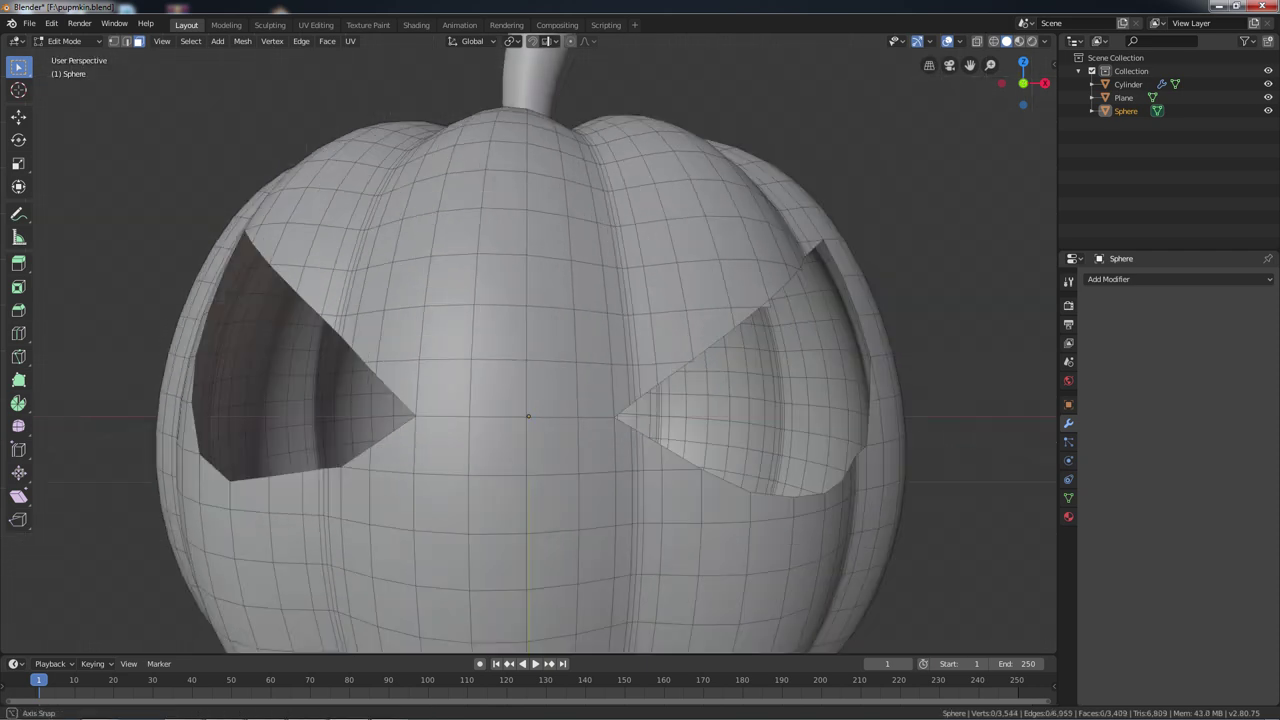
scroll(255, 384, "up", 5)
scroll(528, 344, "down", 5)
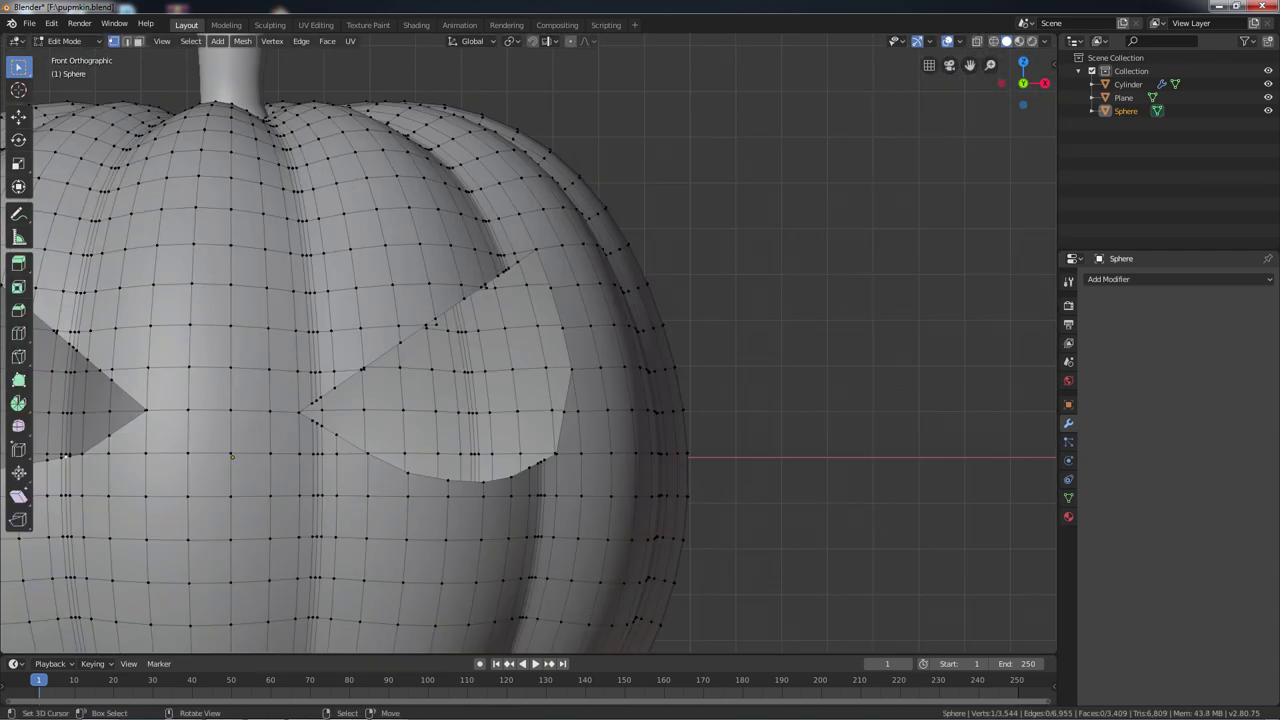
scroll(528, 344, "up", 5)
middle_click_drag(528, 344, 650, 330)
scroll(511, 435, "up", 3)
Merge the doubled vertices at the eye corner into one in front view.
key("KP_1")
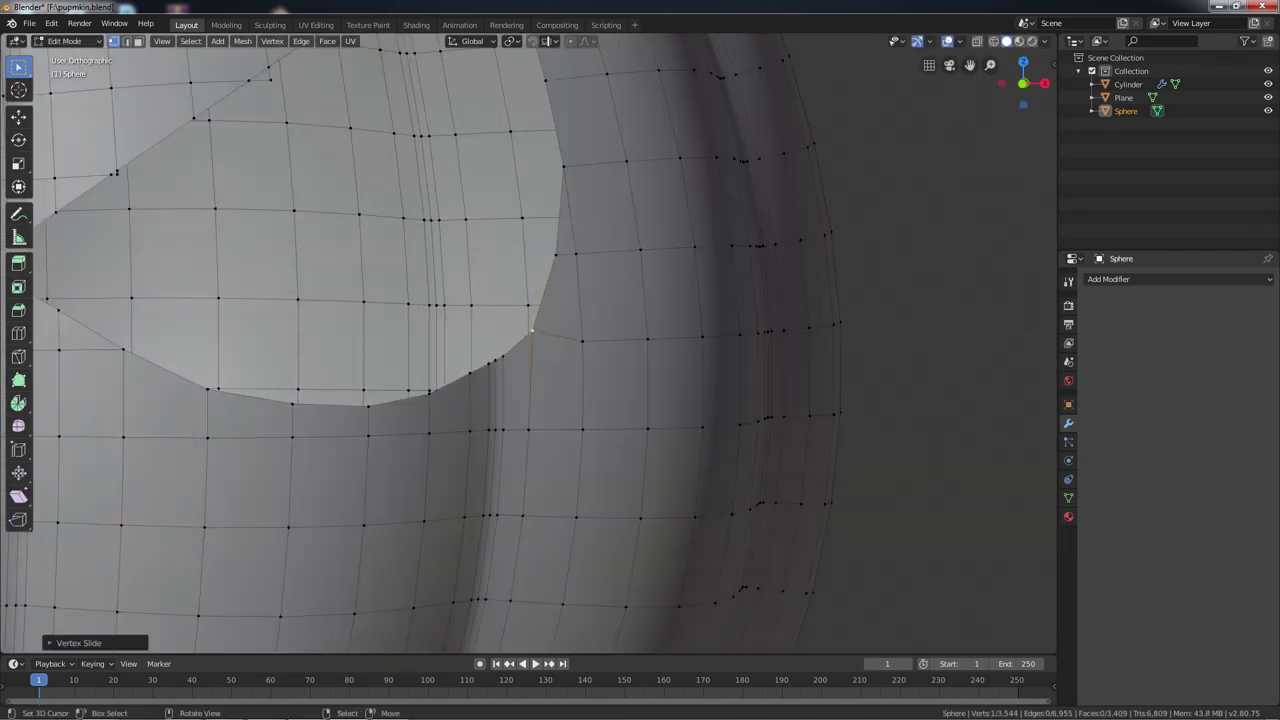
scroll(700, 500, "down", 3)
scroll(885, 620, "up", 3)
scroll(408, 413, "up", 7)
left_click_drag(370, 385, 425, 430)
key("m")
left_click(390, 400)
scroll(280, 495, "down", 5)
scroll(320, 463, "up", 2)
Switch to face selection, then back to vertex selection while zooming around the eyes.
key("3")
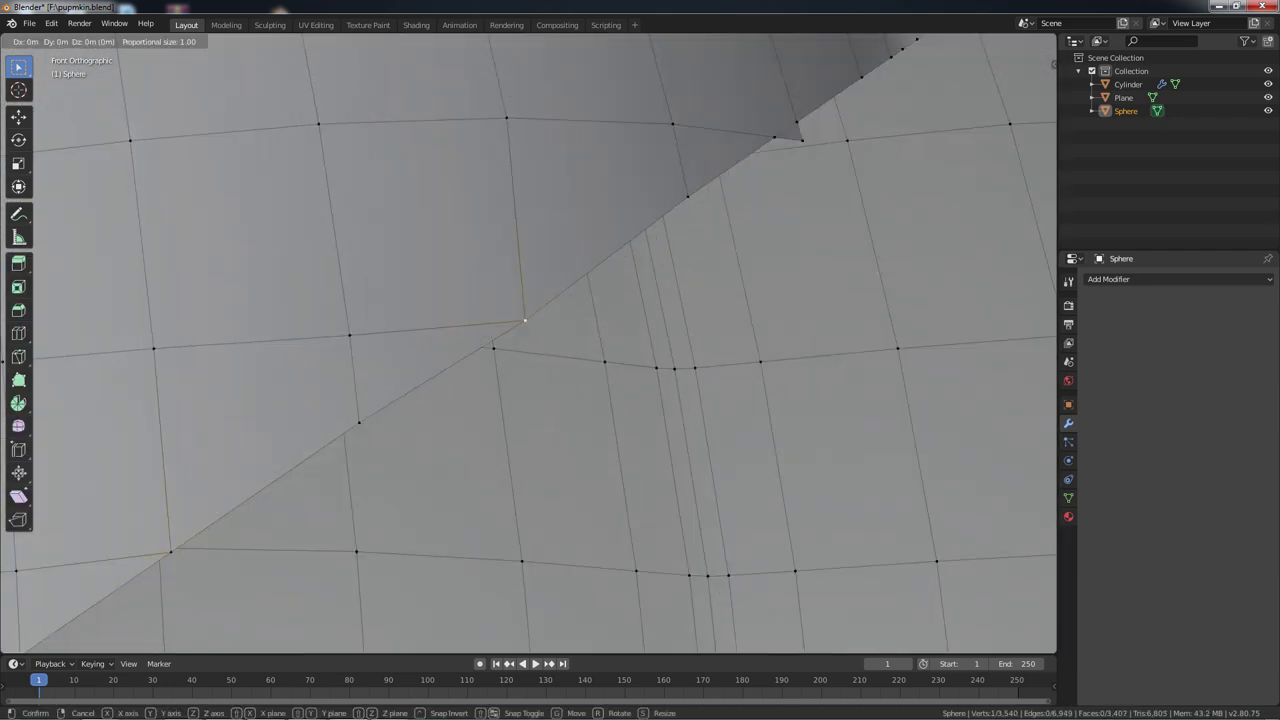
scroll(320, 463, "down", 3)
scroll(320, 463, "down", 2)
scroll(634, 491, "up", 3)
scroll(634, 491, "down", 5)
key("ctrl+Tab")
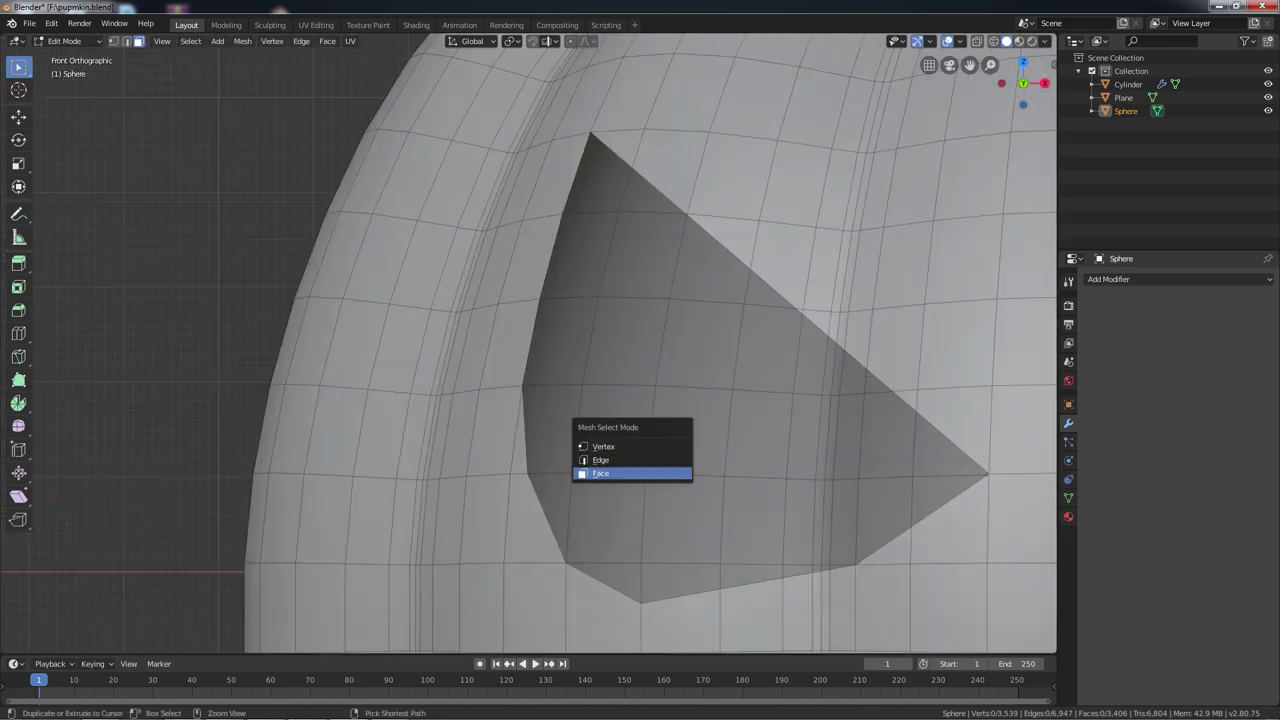
left_click(600, 443)
scroll(640, 460, "up", 5)
scroll(648, 432, "up", 2)
scroll(647, 430, "down", 2)
scroll(647, 430, "down", 3)
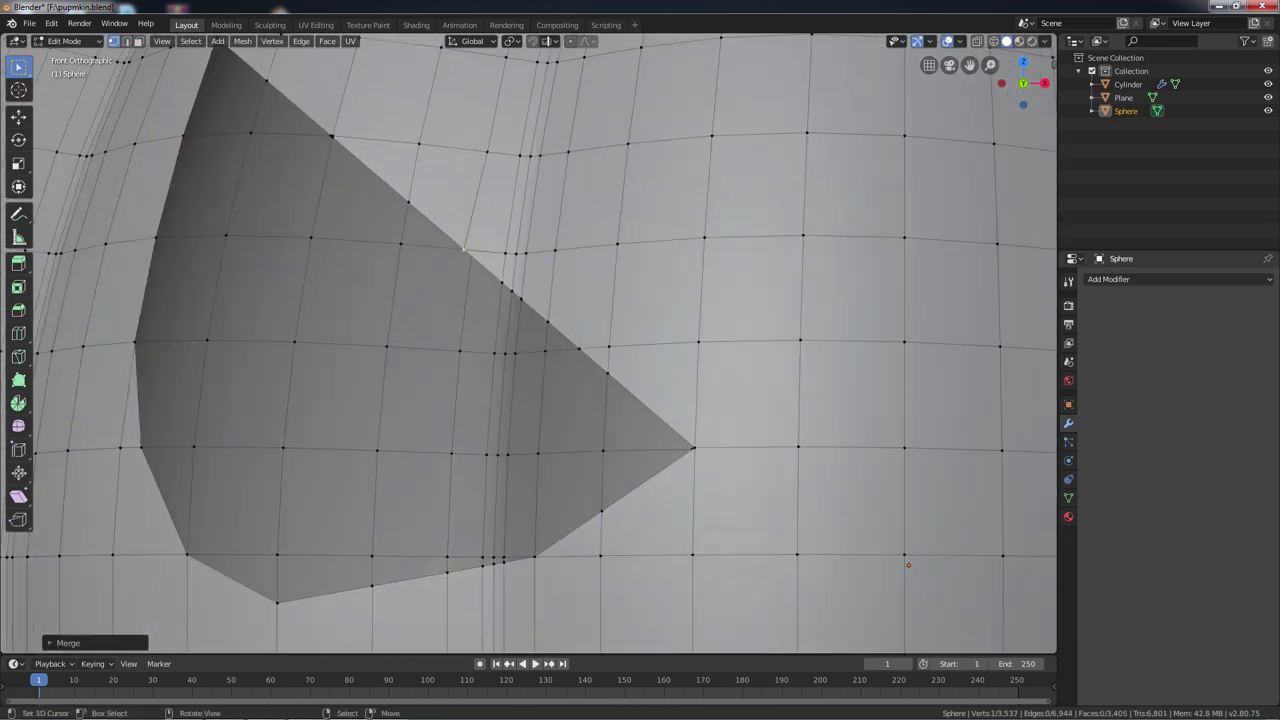
Check the eye holes in Object Mode, then return to Edit Mode and knife the mouth.
key("Tab")
scroll(647, 430, "down", 1)
scroll(647, 430, "down", 4)
key("Tab")
scroll(363, 293, "up", 2)
scroll(363, 293, "up", 1)
key("k")
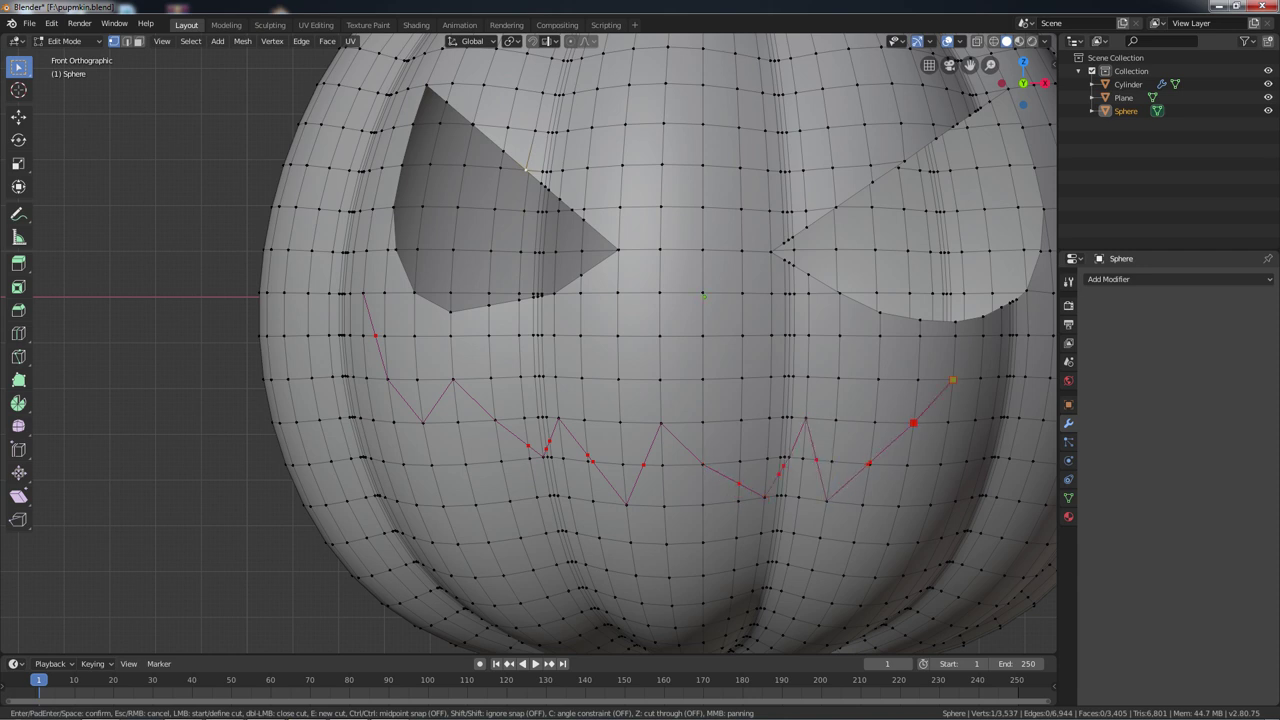
Confirm the upper and lower zigzag knife cuts that outline the mouth.
key("Return")
scroll(954, 421, "down", 3)
scroll(709, 440, "up", 3)
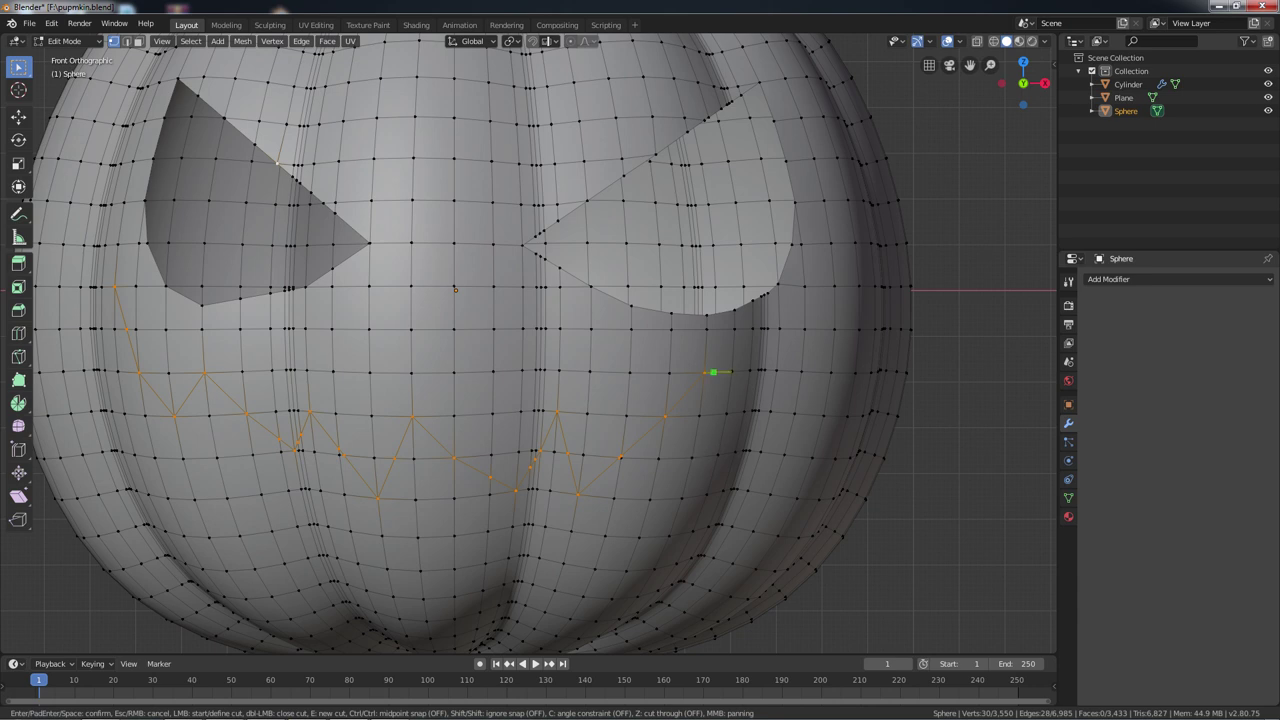
scroll(858, 286, "down", 2)
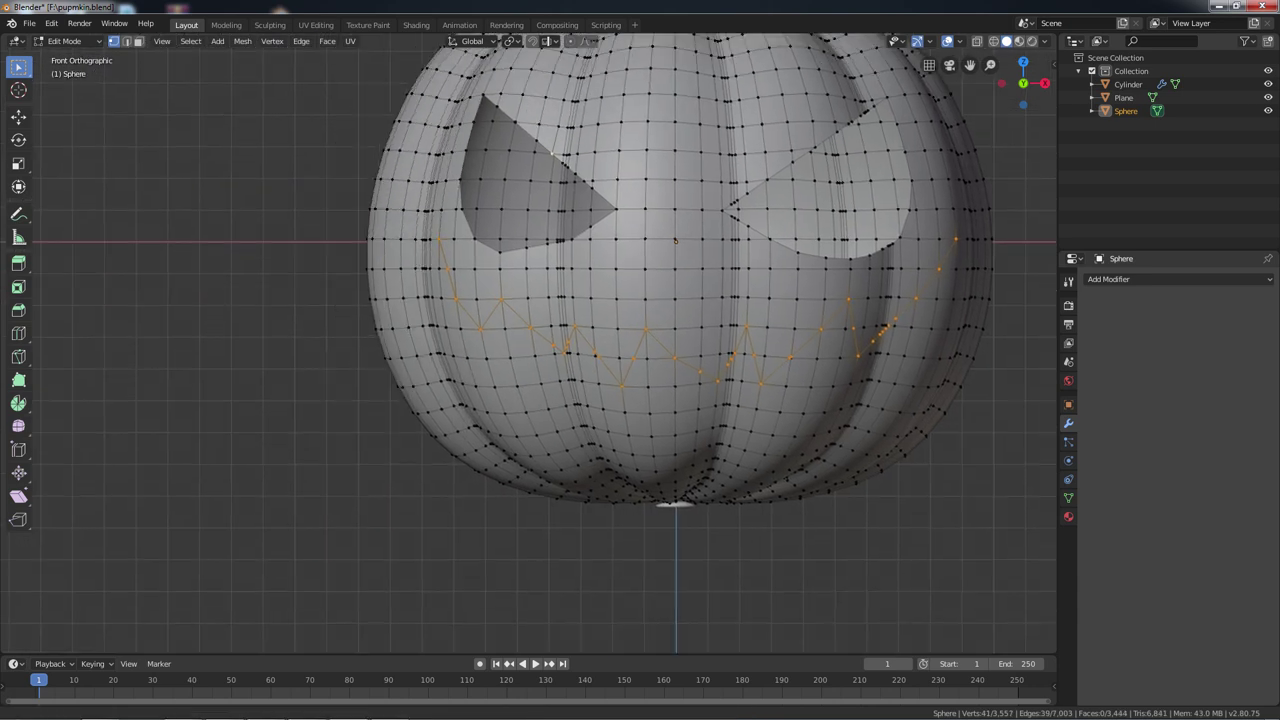
scroll(670, 420, "up", 1)
scroll(482, 487, "up", 3)
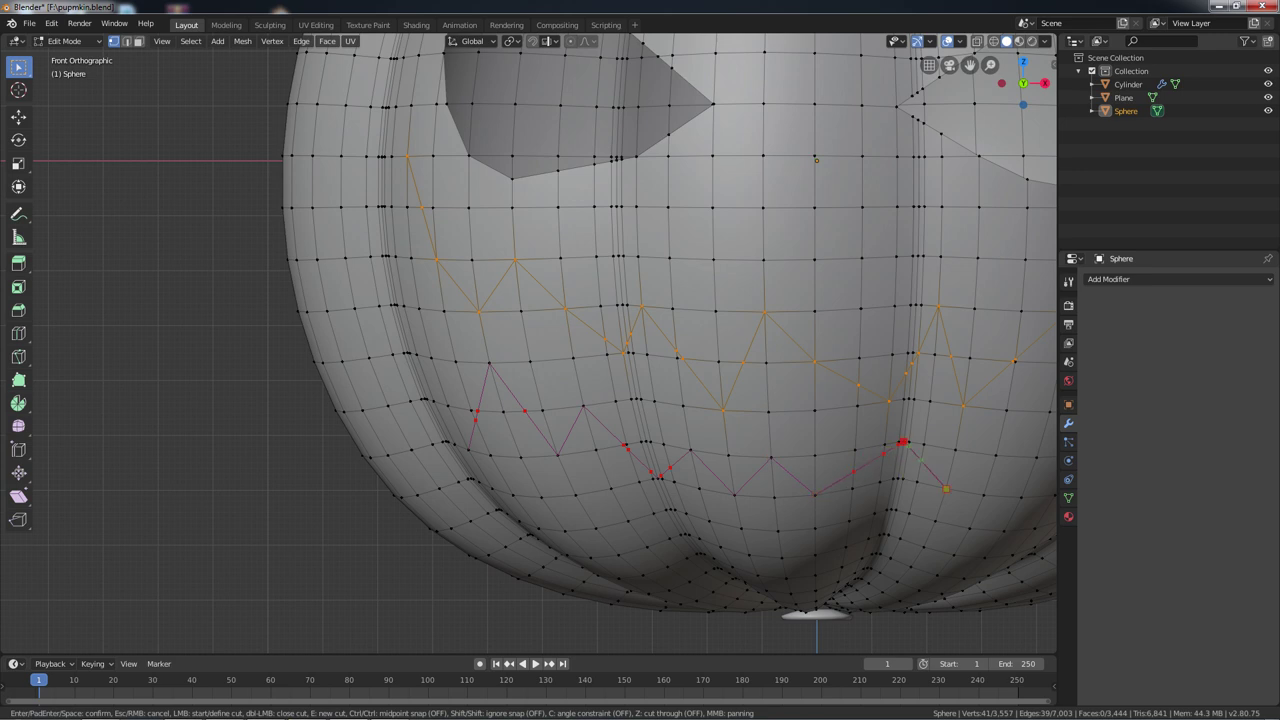
key("Return")
scroll(920, 458, "down", 3)
scroll(716, 430, "up", 3)
Knife an extra cut closing the mouth outline around the side.
key("k")
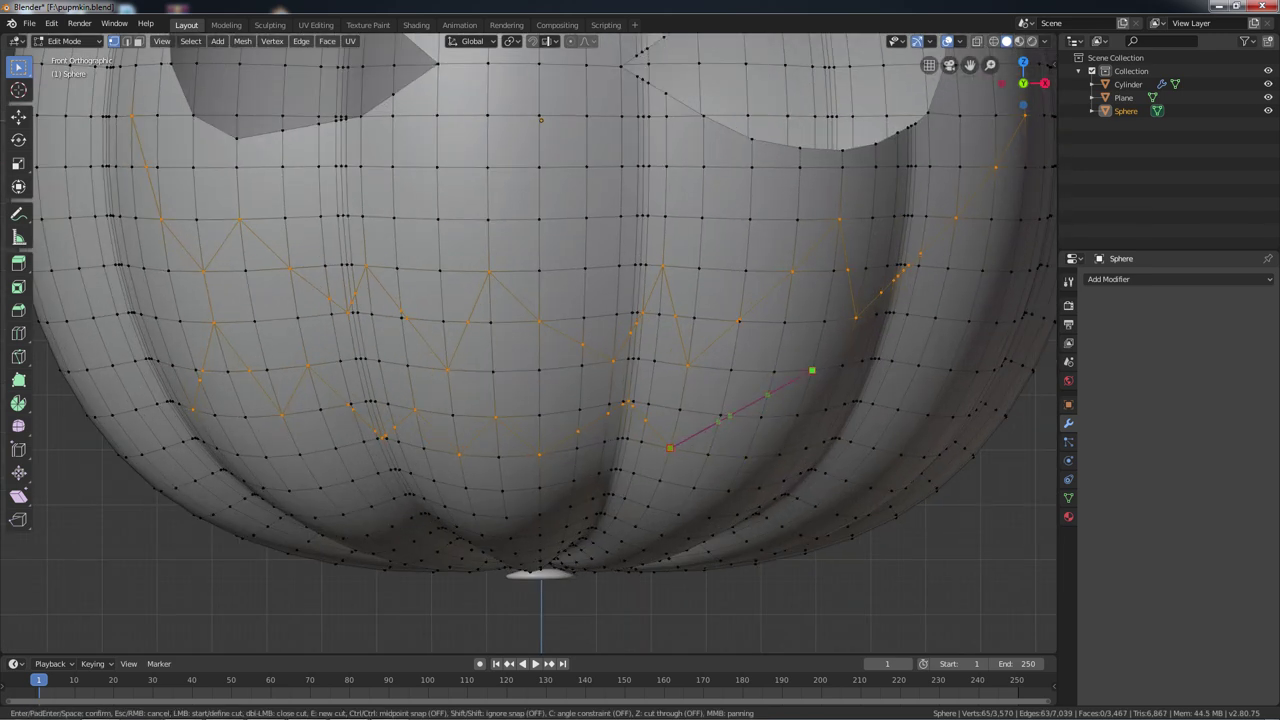
middle_click_drag(797, 415, 665, 387)
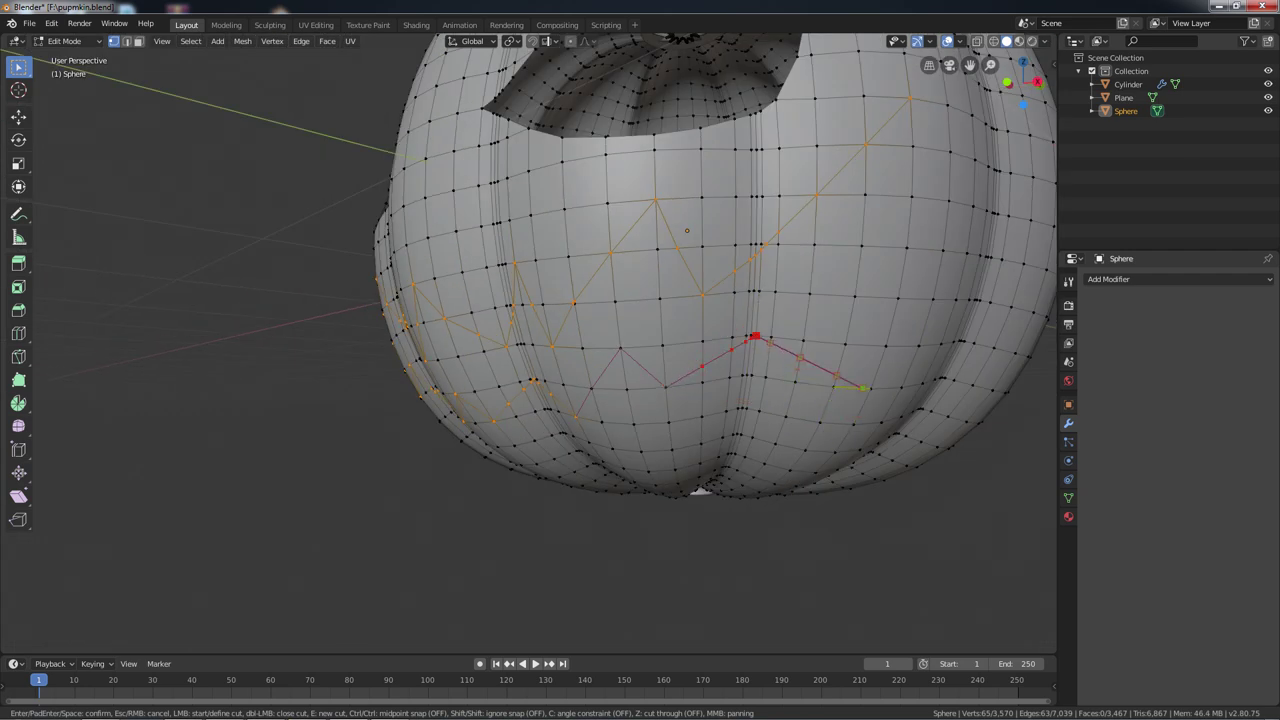
key("Return")
middle_click_drag(862, 387, 887, 606)
Circle-select the faces between the two mouth cuts and delete them.
key("c")
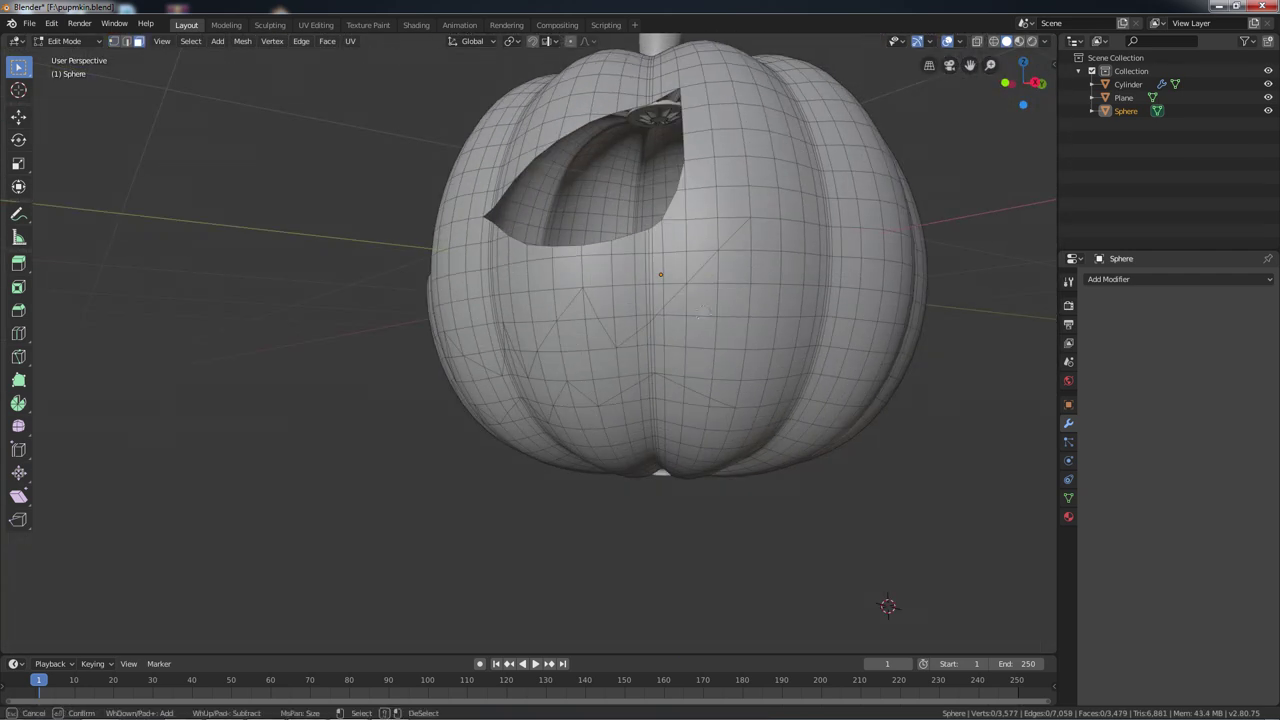
scroll(888, 606, "up", 3)
key("c")
left_click_drag(843, 320, 578, 400)
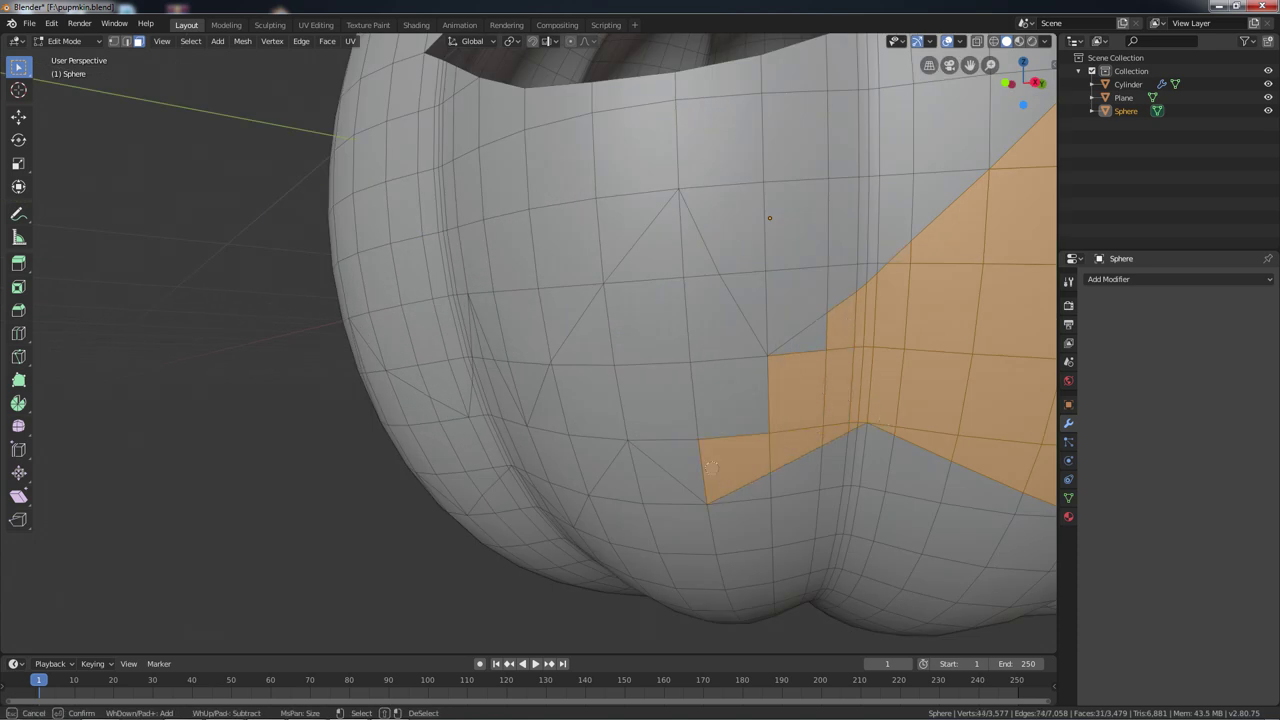
left_click_drag(777, 333, 620, 300)
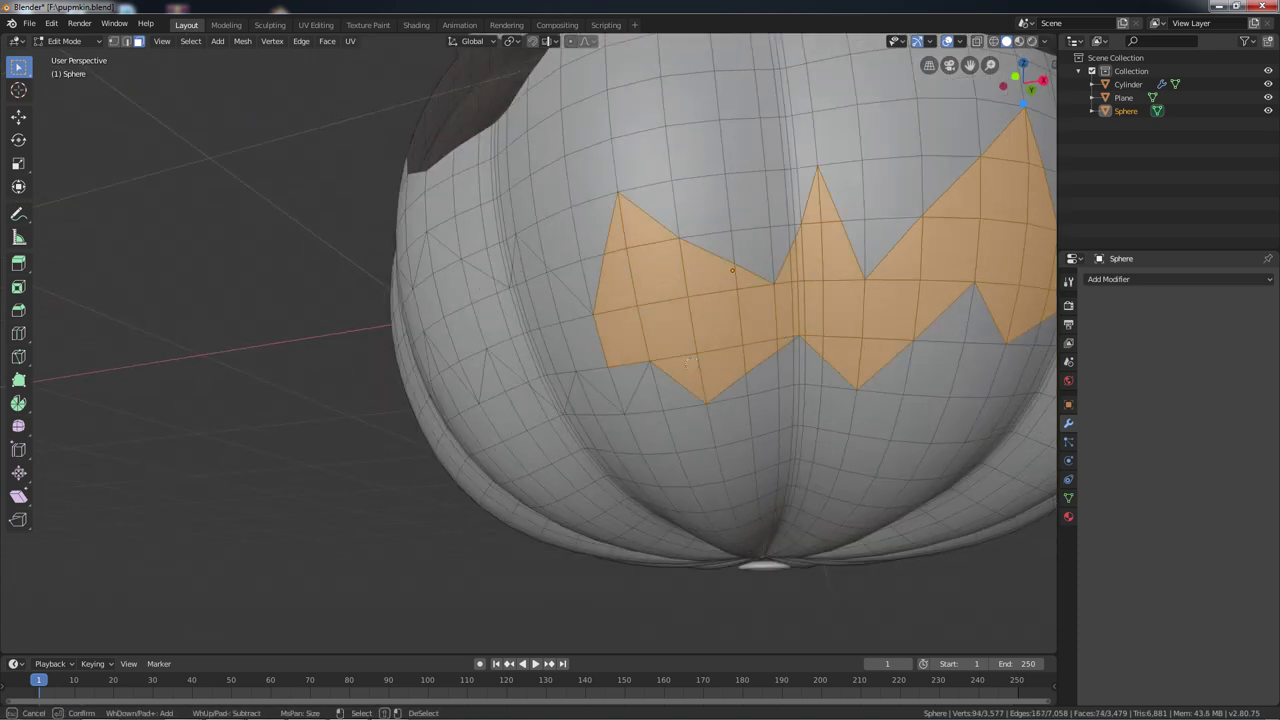
middle_click_drag(620, 300, 716, 305)
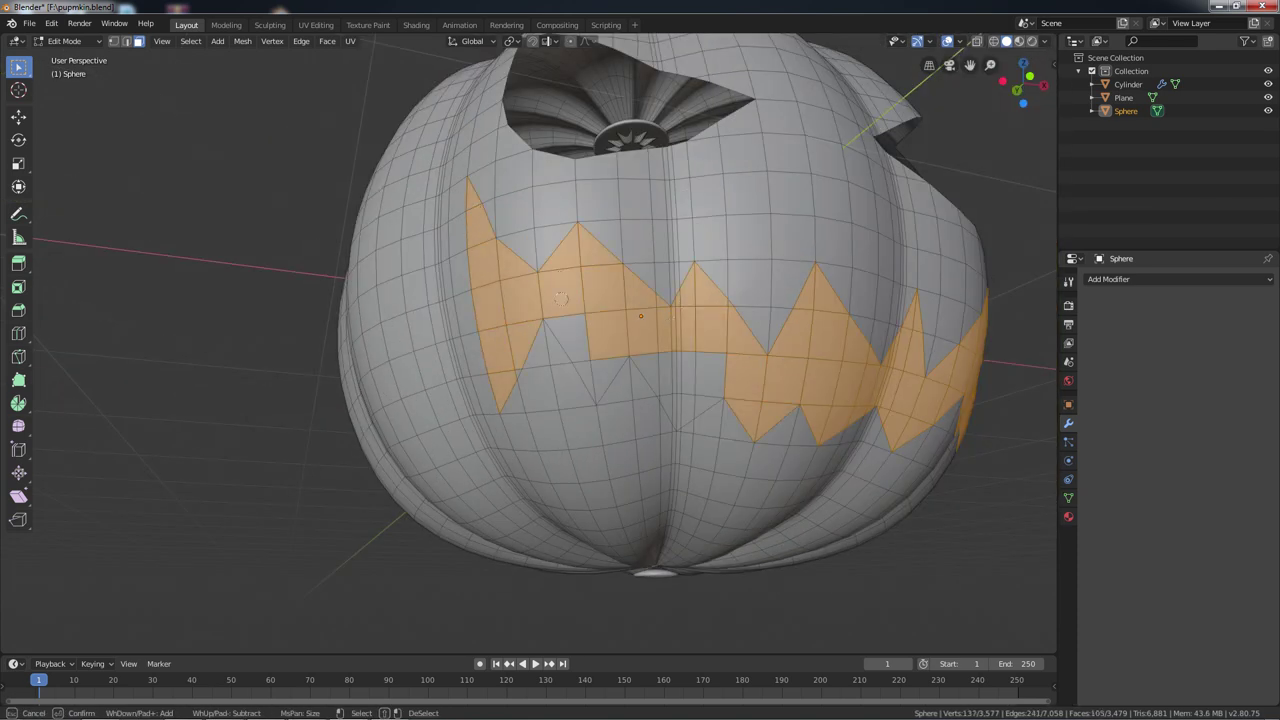
key("Escape")
scroll(665, 392, "up", 2)
key("x")
Return to Object Mode and orbit to inspect the carved mouth.
key("Tab")
scroll(640, 360, "down", 4)
middle_click_drag(640, 360, 700, 380)
scroll(640, 360, "up", 2)
Add a Solidify modifier, apply scale, and set 0.12 m thickness with creases 0.948/0.911.
left_click(1178, 279)
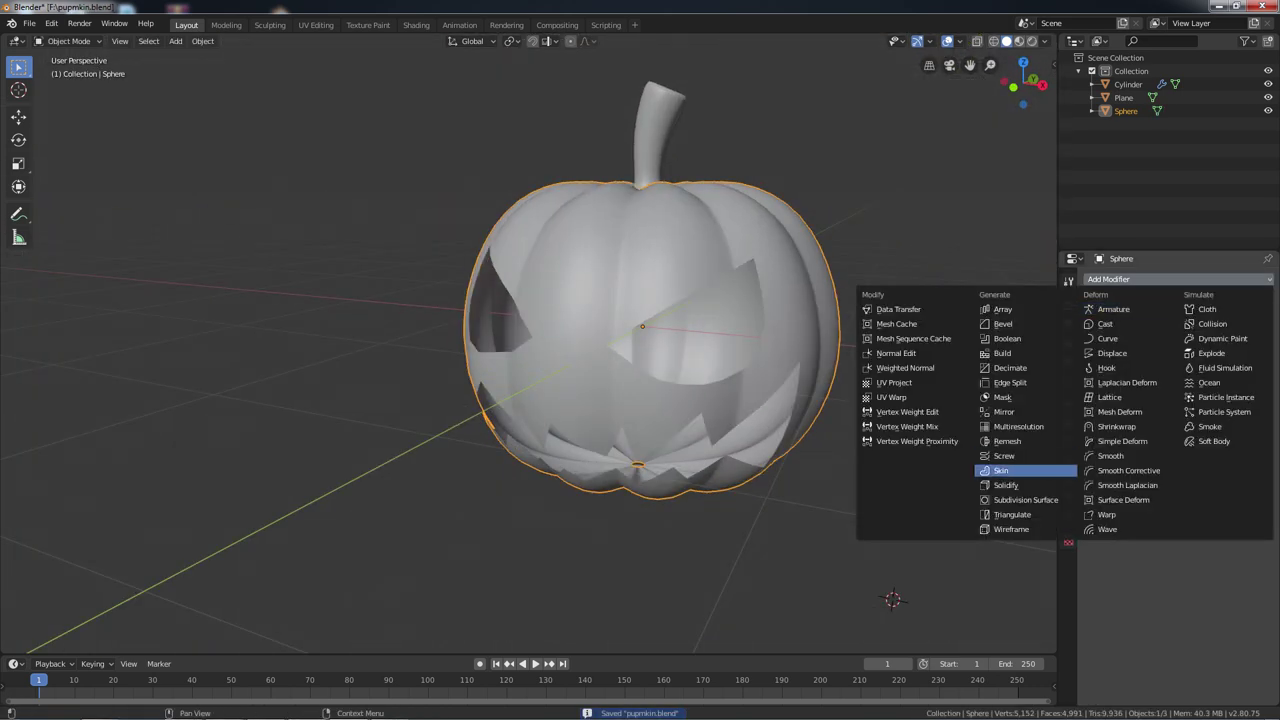
left_click(960, 470)
key("ctrl+a")
left_click(686, 337)
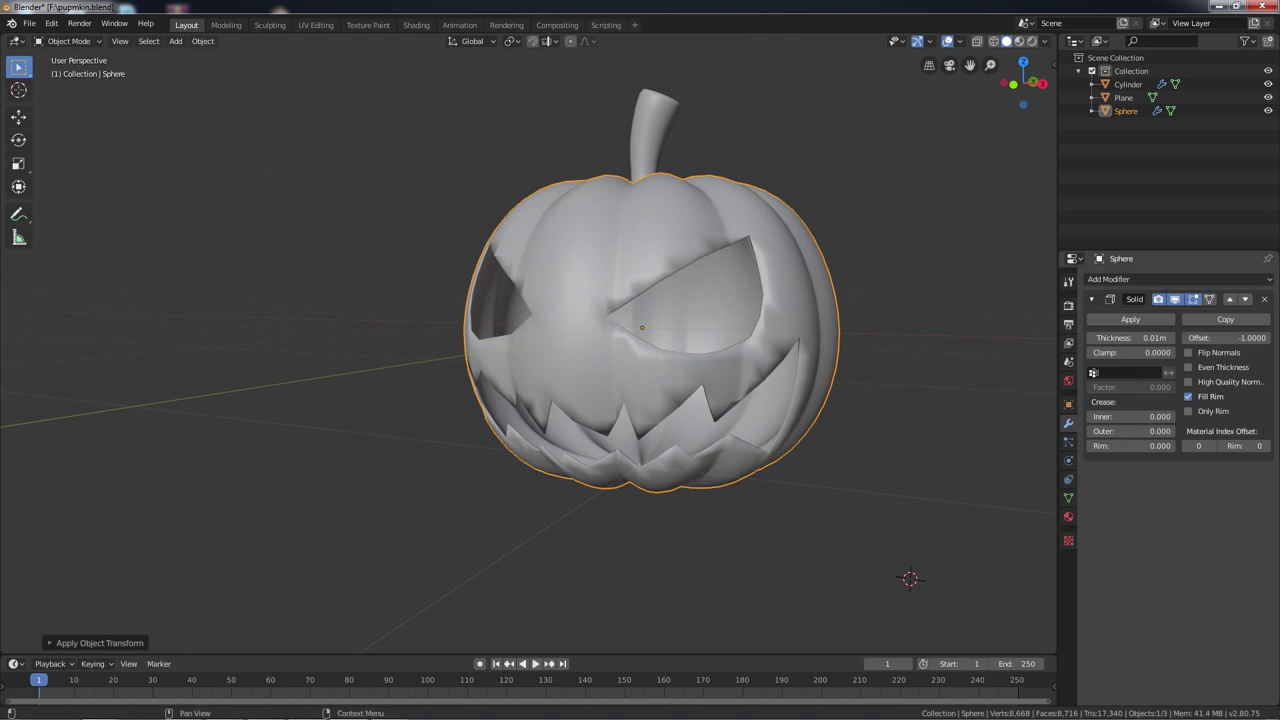
mouse_move(640, 360)
middle_mouse_down()
mouse_move(700, 360)
mouse_move(560, 380)
mouse_move(560, 330)
mouse_move(595, 263)
middle_mouse_up()
scroll(545, 353, "down", 2)
key("Tab")
scroll(545, 353, "up", 5)
Merge the jagged mouth-corner vertices at the last selected one.
middle_click_drag(600, 350, 345, 325)
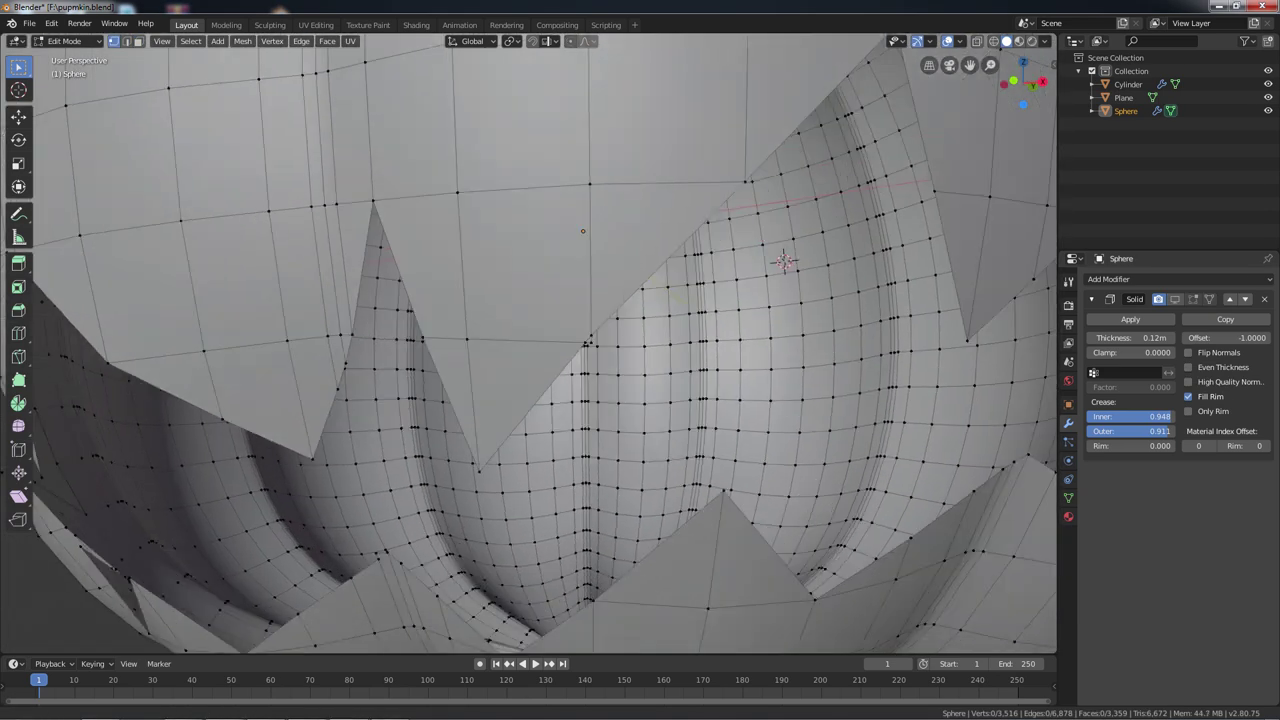
key("ctrl+Tab")
middle_click_drag(270, 358, 400, 300)
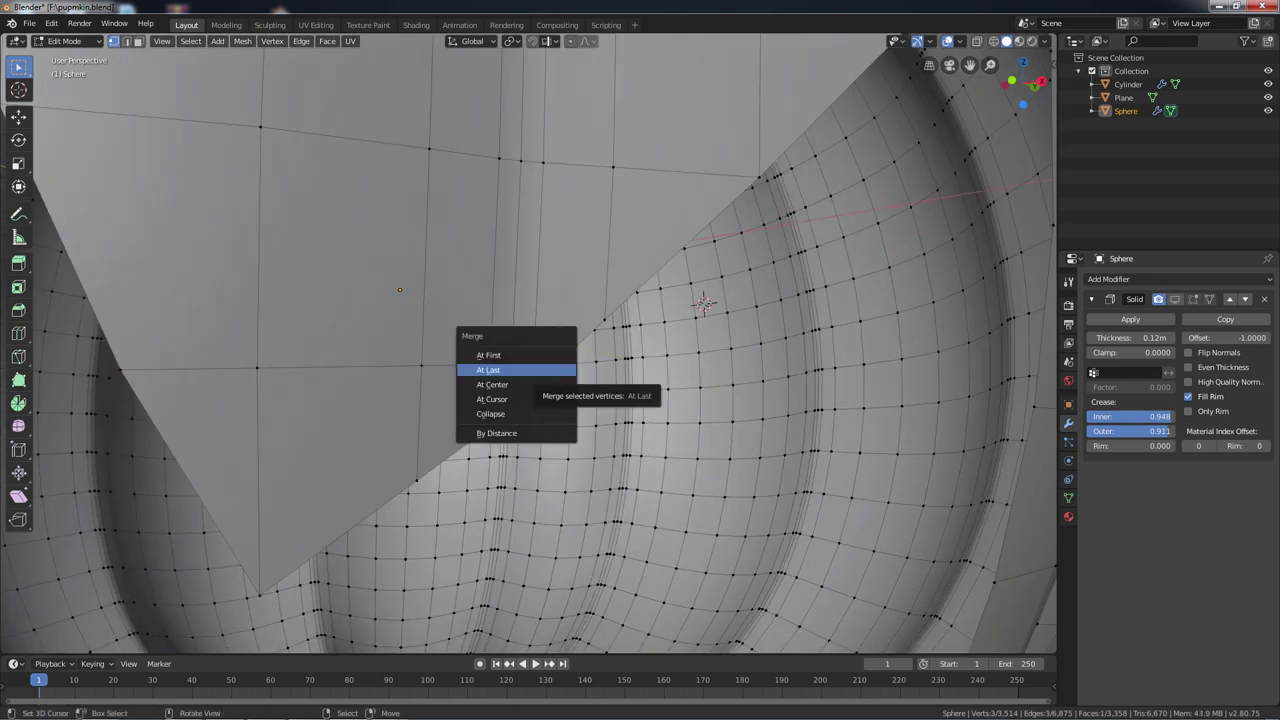
left_click(490, 370)
middle_click_drag(490, 370, 420, 330)
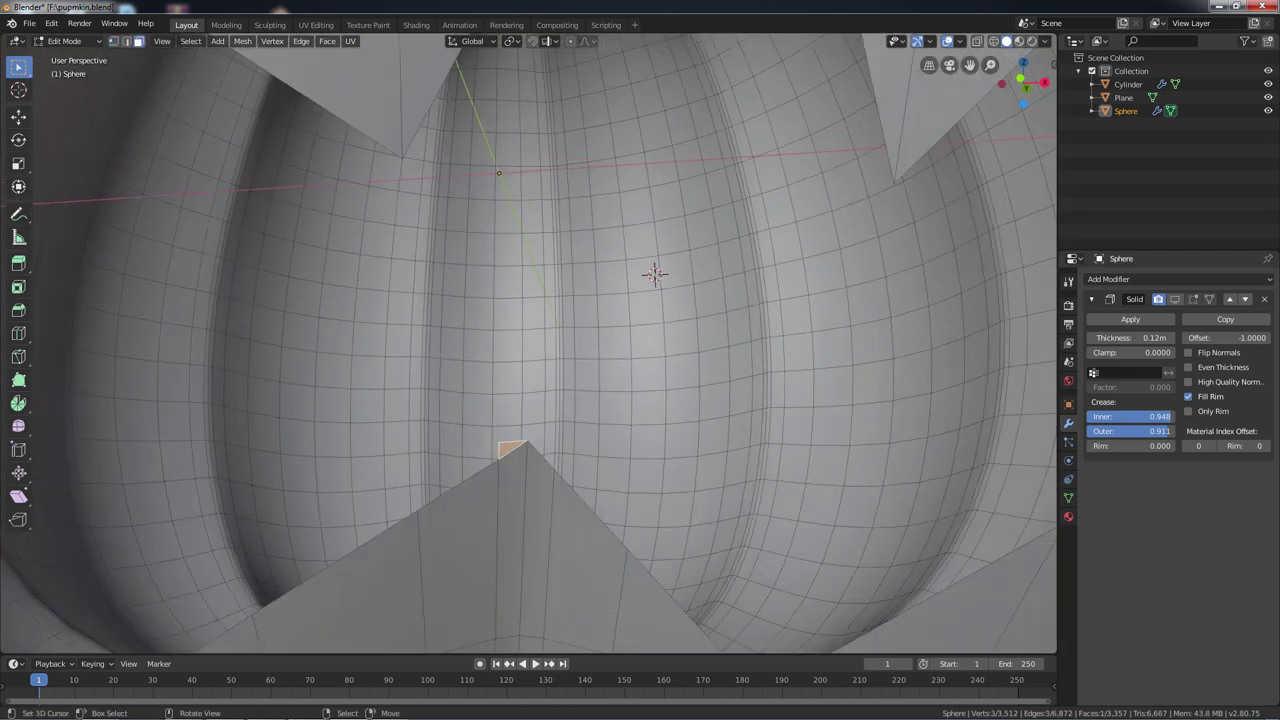
scroll(550, 367, "down", 5)
mouse_move(540, 300)
middle_mouse_down()
mouse_move(550, 367)
mouse_move(600, 300)
middle_mouse_up()
Delete stray geometry at the mouth and check the result in Object Mode.
key("x")
scroll(530, 340, "up", 4)
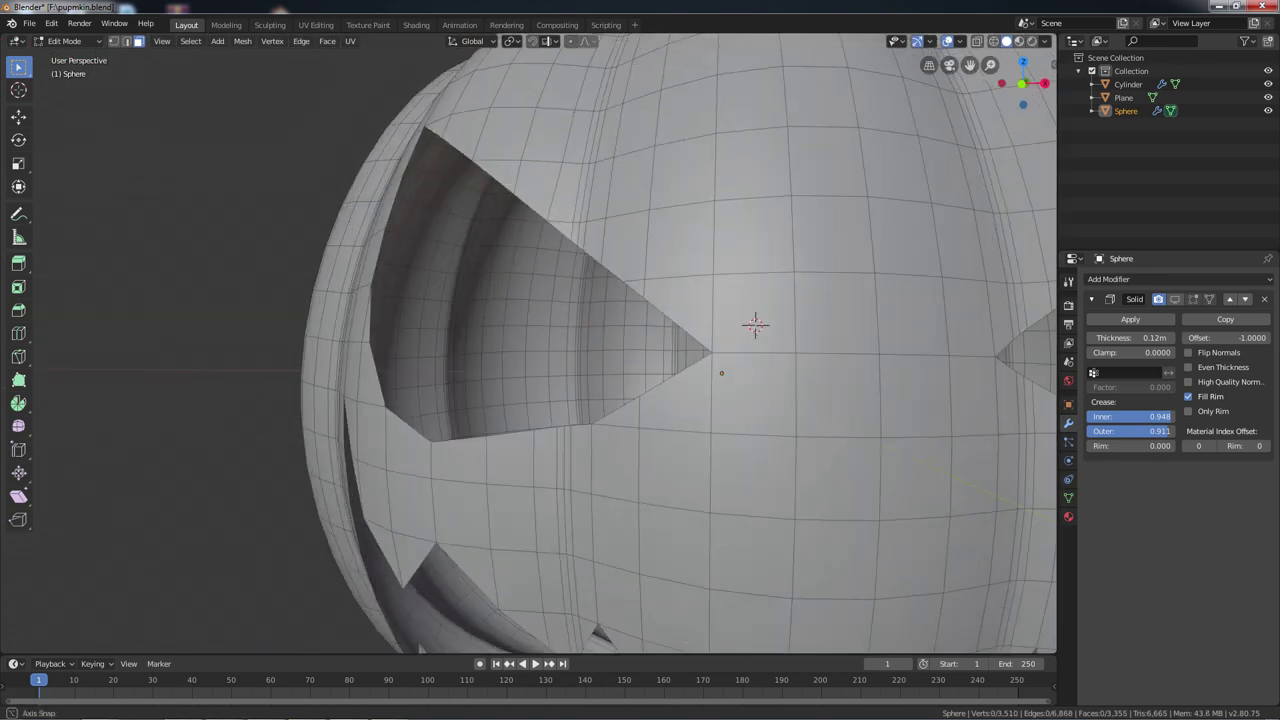
middle_click_drag(755, 325, 707, 350)
scroll(707, 350, "down", 4)
key("Tab")
middle_click_drag(530, 350, 560, 330)
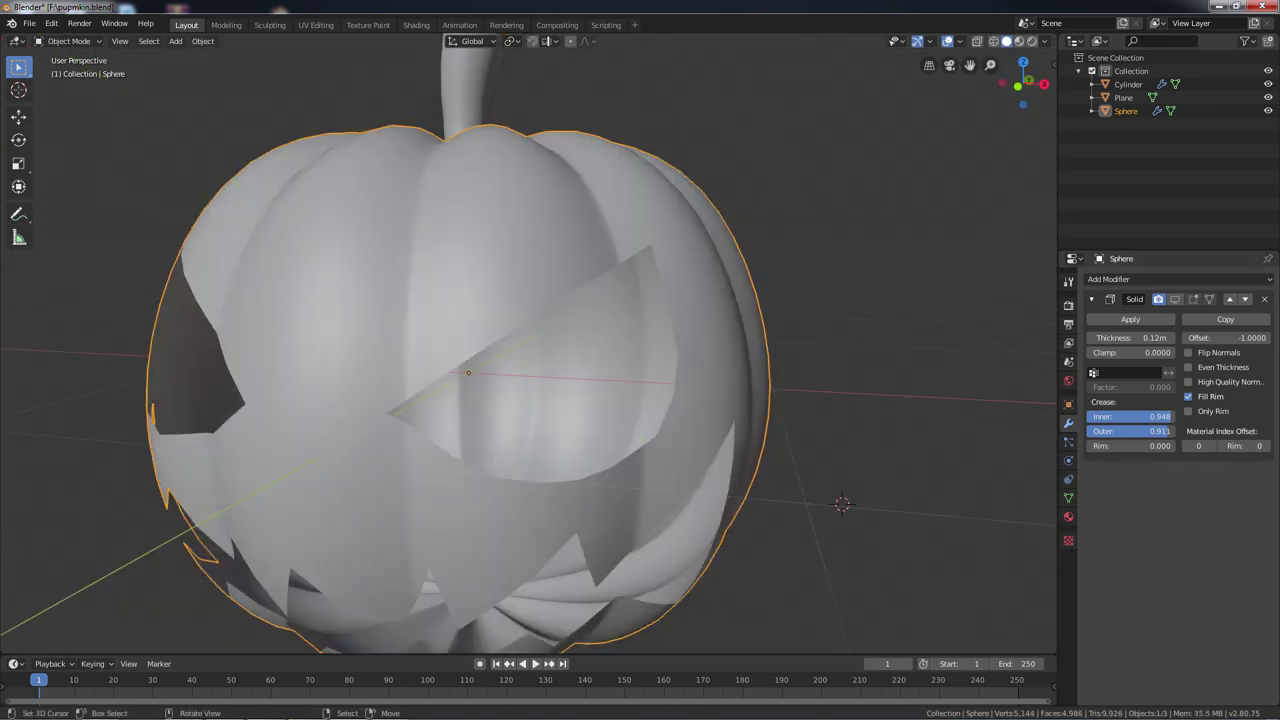
scroll(530, 350, "down", 3)
Back in vertex mode, slide a tooth corner vertex along its edge.
key("Tab")
scroll(640, 340, "up", 5)
middle_click_drag(640, 340, 700, 300)
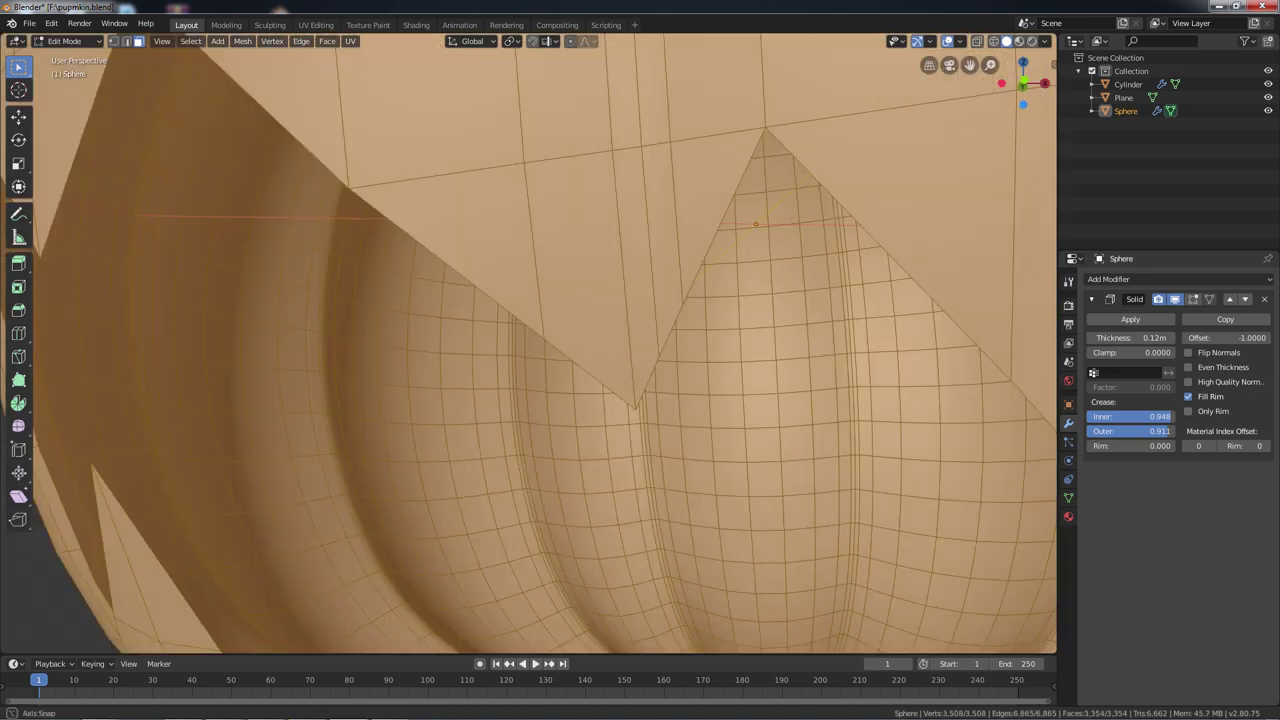
scroll(700, 300, "down", 2)
key("i")
scroll(600, 430, "up", 3)
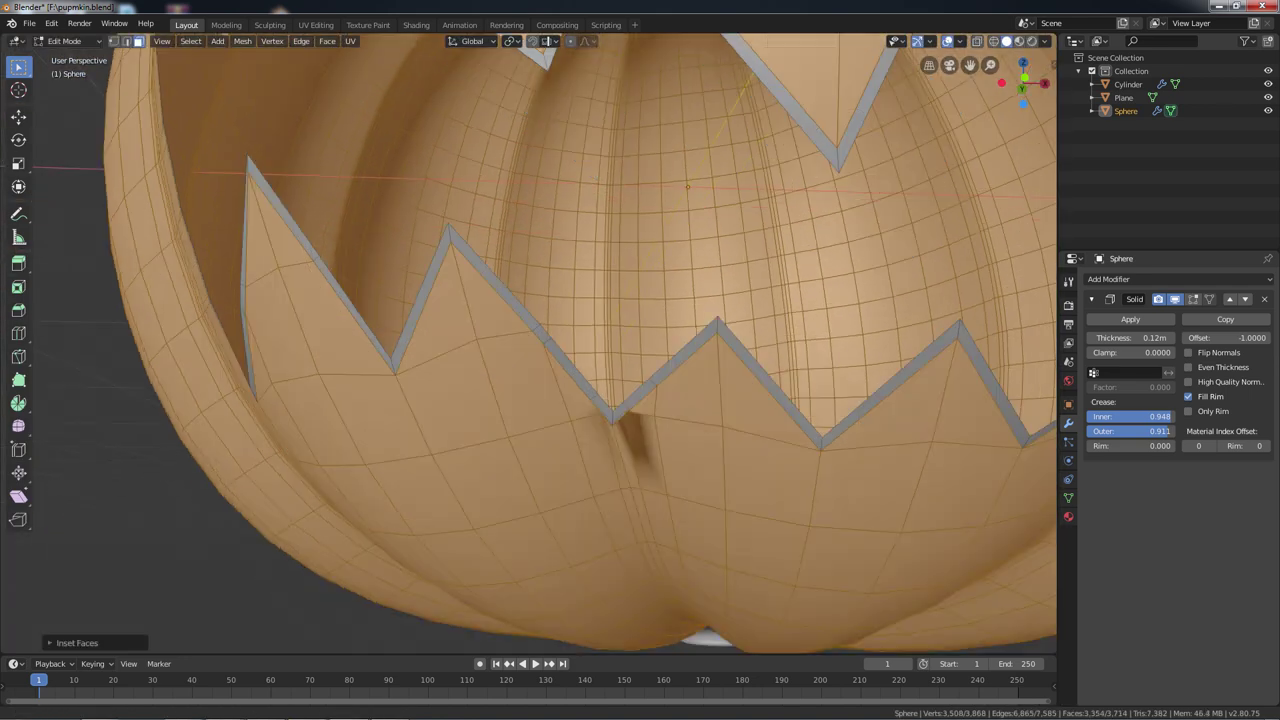
key("alt+a")
key("1")
scroll(600, 430, "up", 3)
key("g")
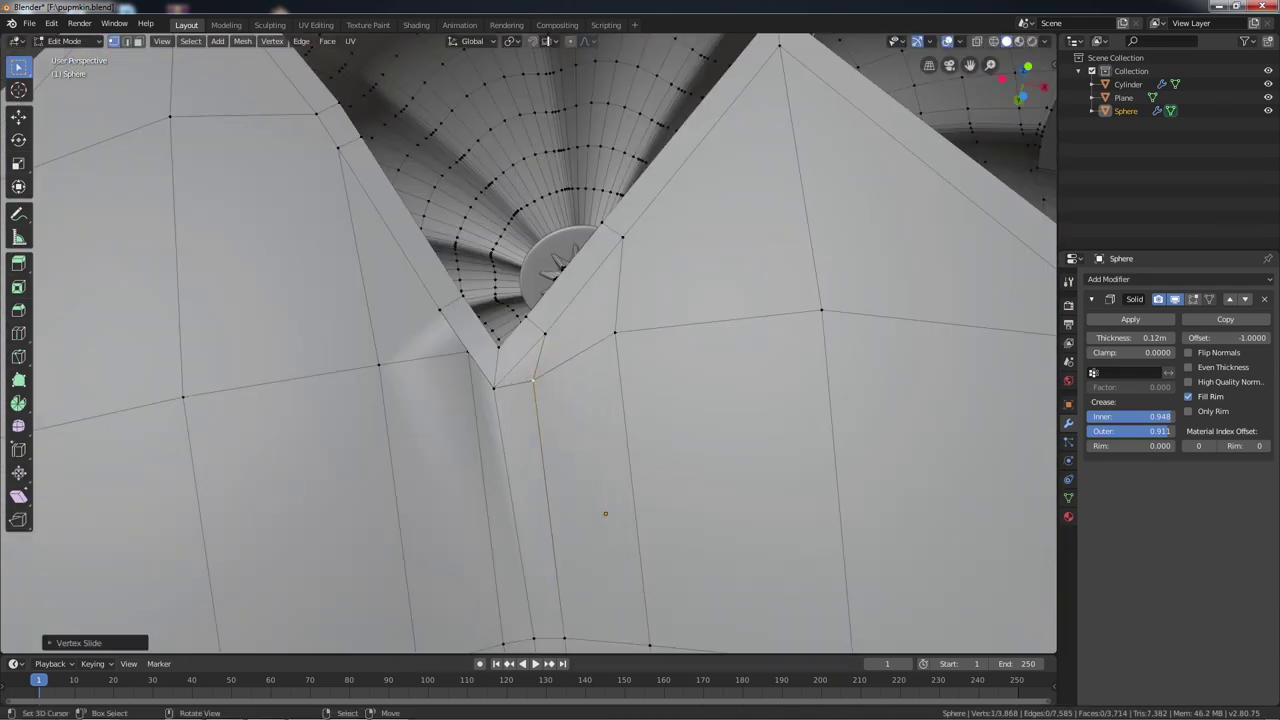
left_click(556, 372)
Slide a second tooth vertex, then view the whole pumpkin in Object Mode.
middle_click_drag(556, 372, 560, 390)
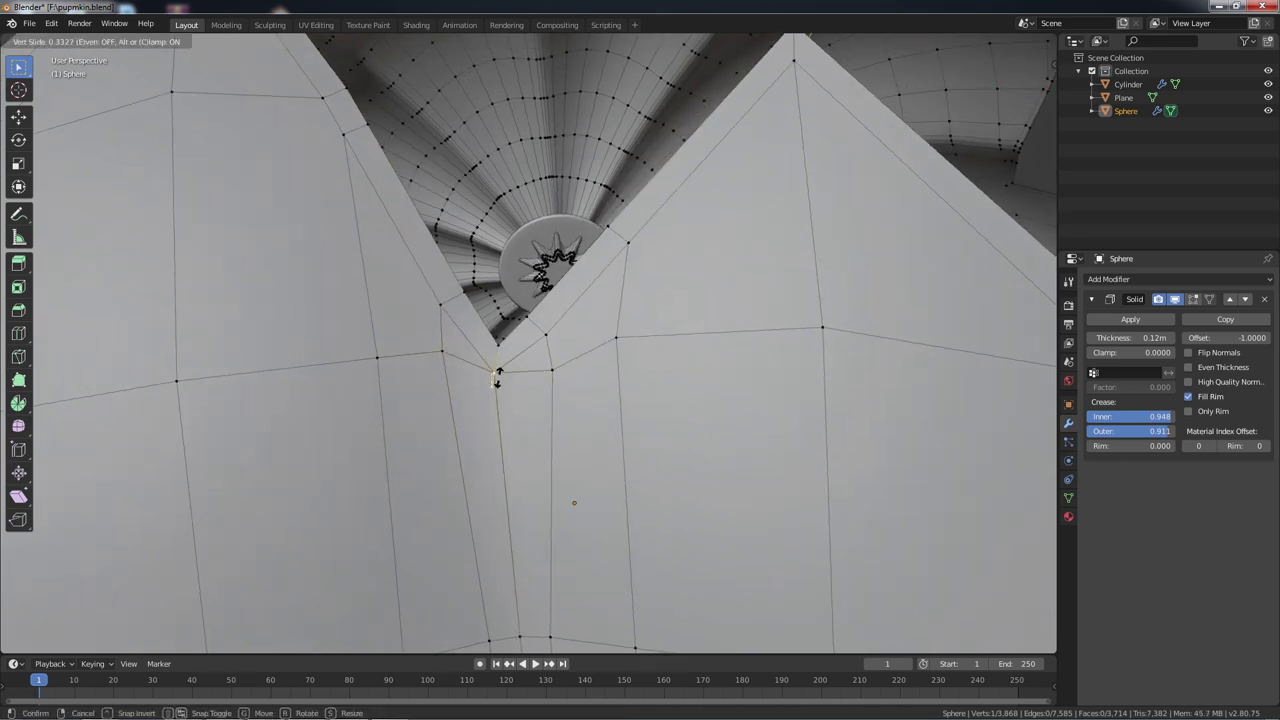
left_click(497, 378)
key("Tab")
scroll(640, 360, "down", 5)
middle_click_drag(700, 400, 812, 450)
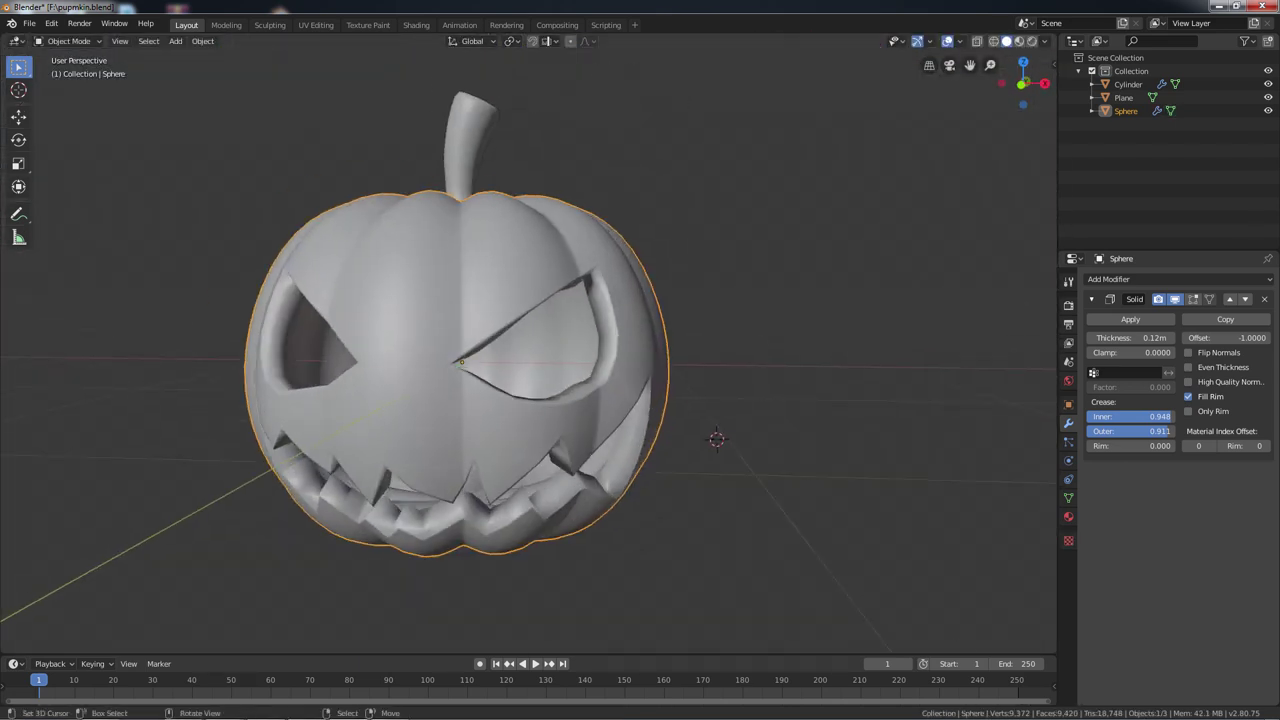
Save the pumpkin file and orbit around the finished carving in Object Mode.
key("Tab")
scroll(528, 340, "up", 4)
key("ctrl+s")
key("Tab")
scroll(528, 340, "down", 5)
middle_click_drag(528, 340, 600, 300)
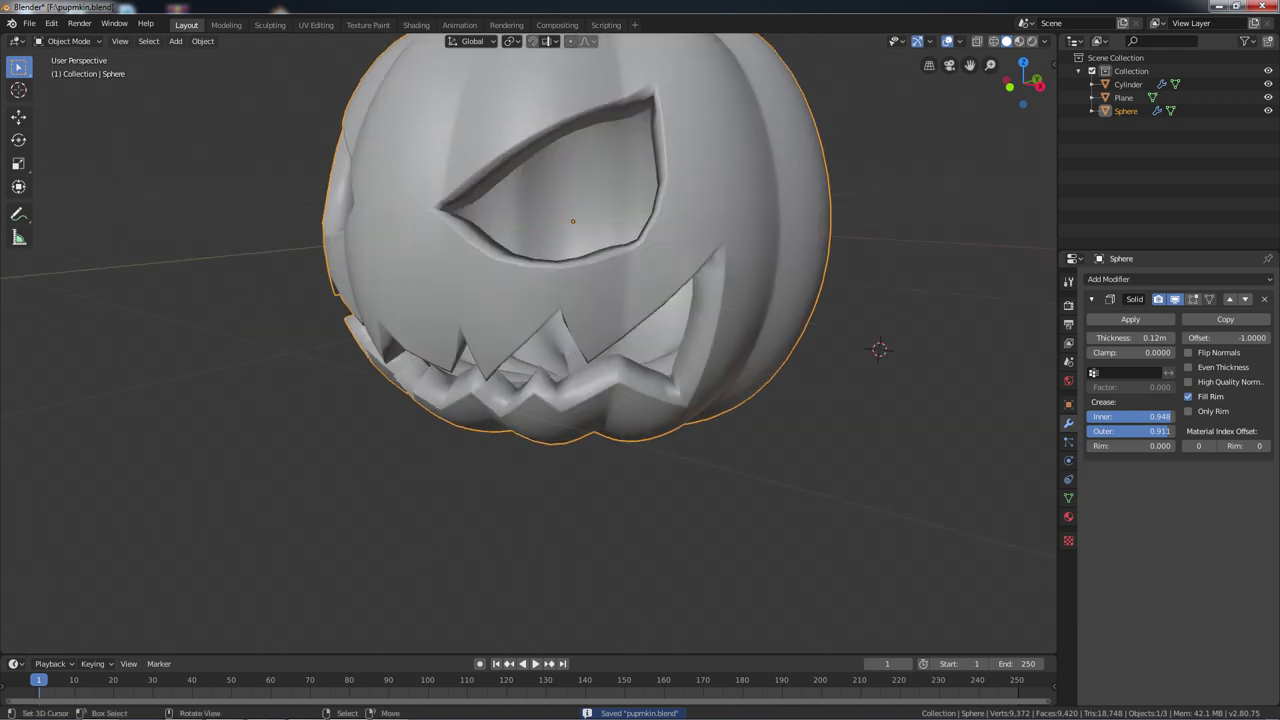
scroll(528, 345, "up", 3)
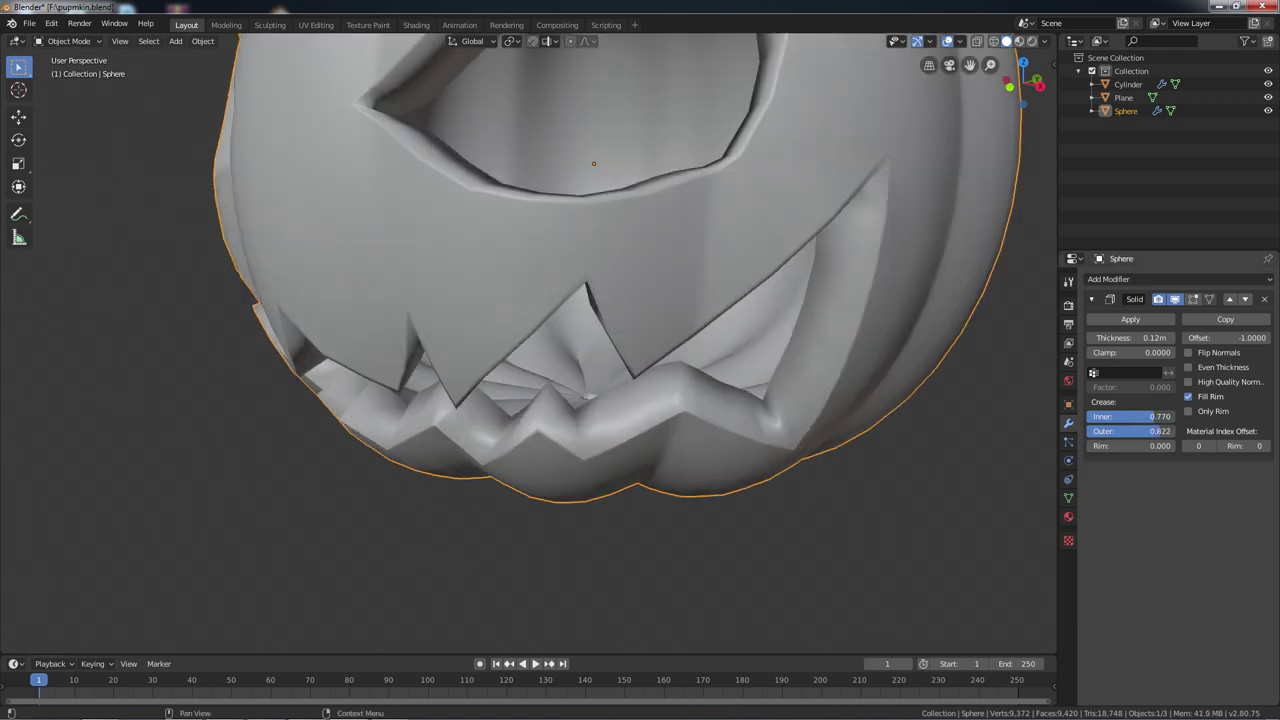
View the pumpkin from the front and save the file as pupmkin1.blend.
key("KP_1")
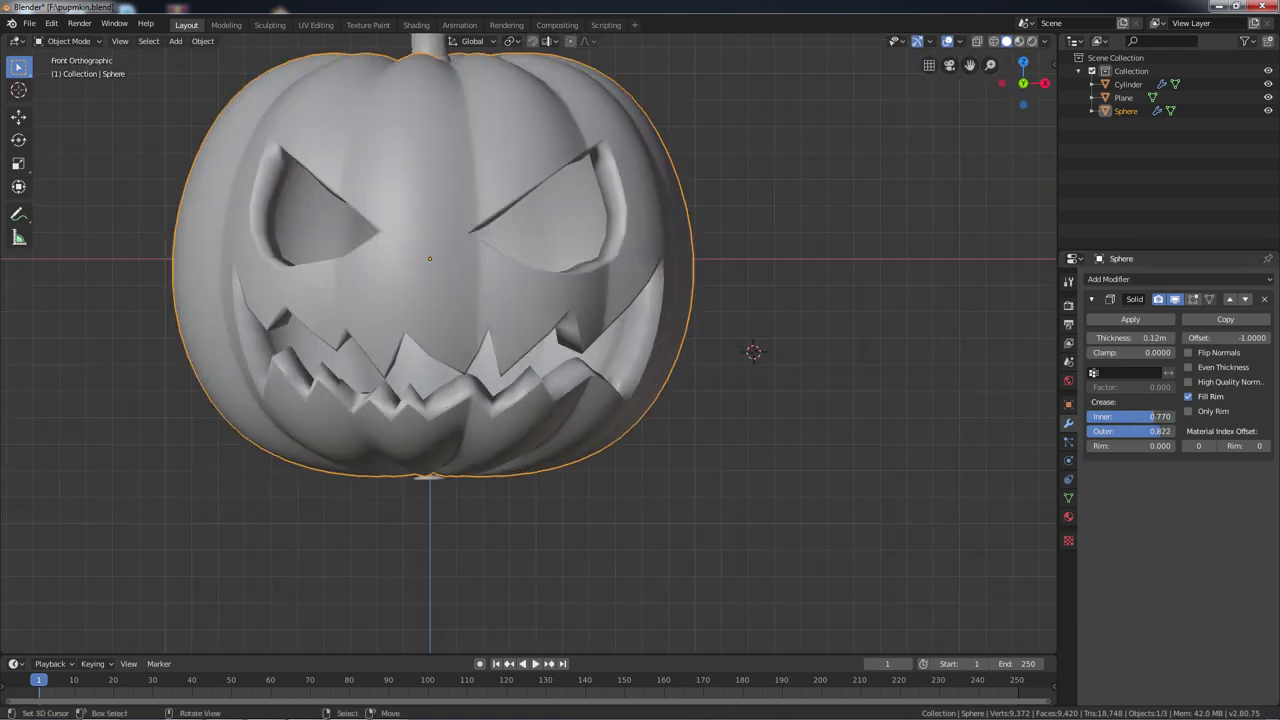
middle_click_drag(640, 360, 700, 330)
key("KP_1")
key("ctrl+s")
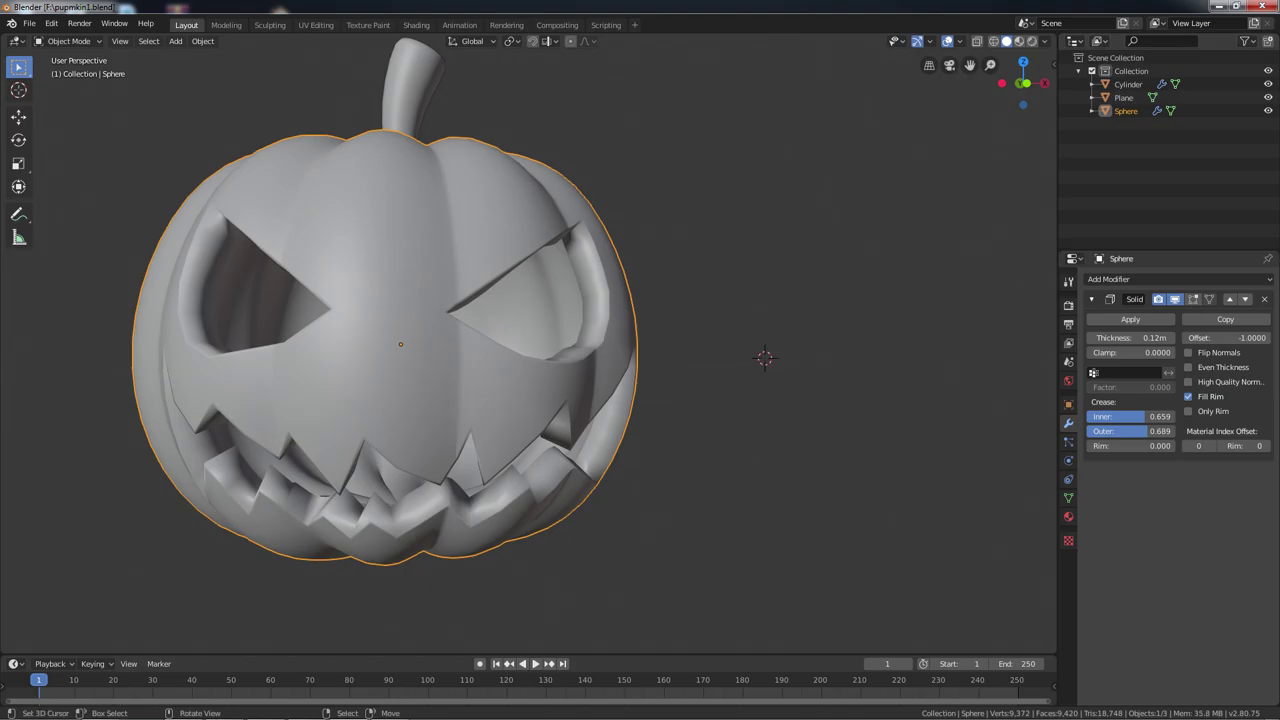
middle_click_drag(640, 400, 800, 260)
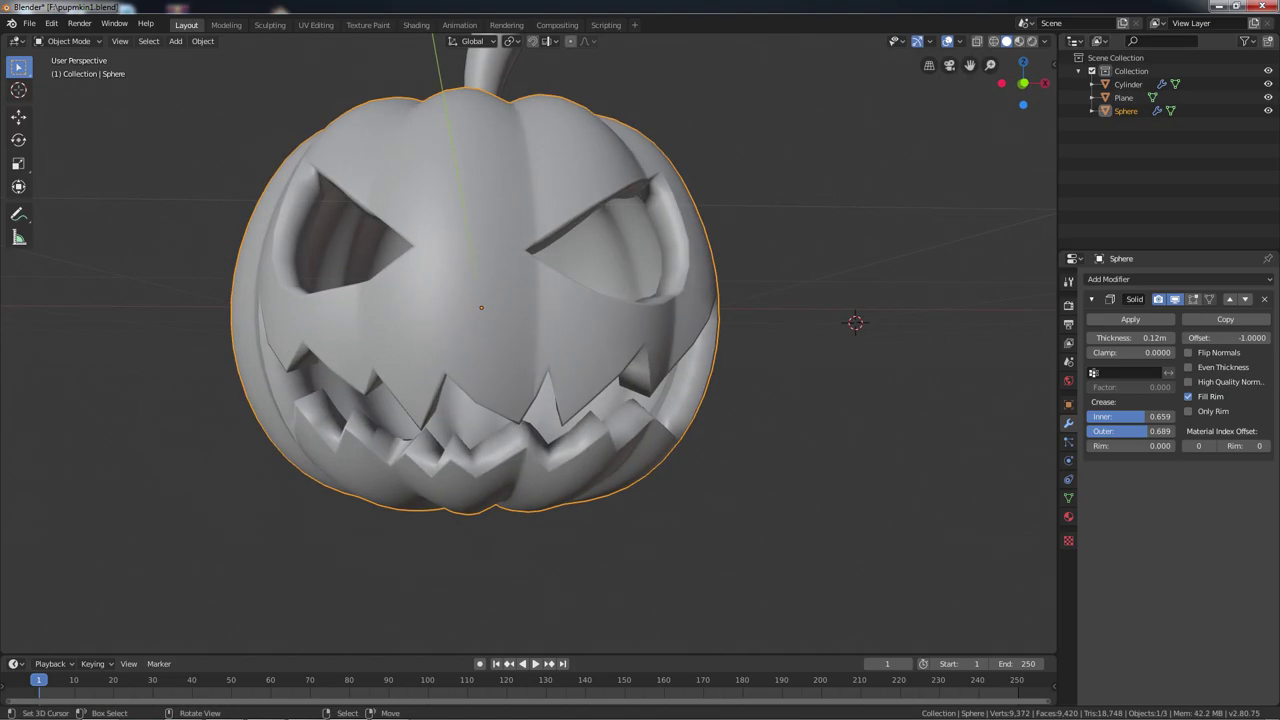
Add a Subdivision Surface modifier and apply the Solidify shell to the pumpkin.
left_click(1128, 279)
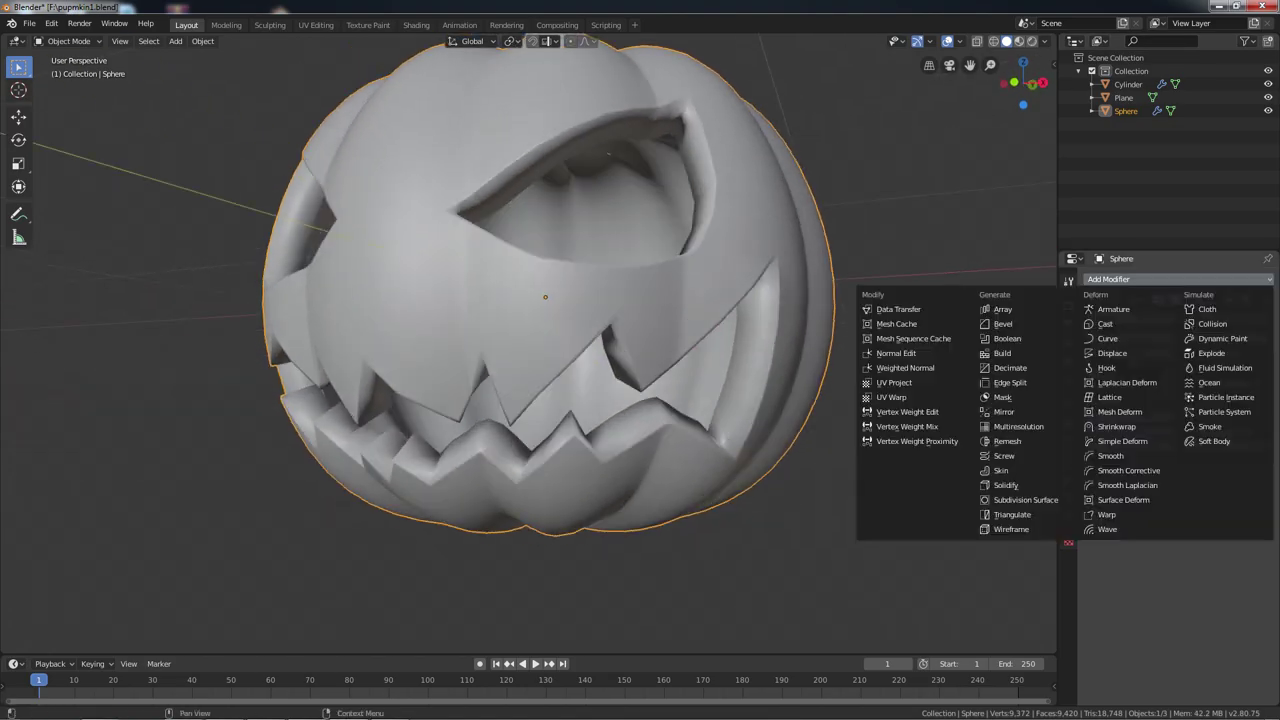
left_click(990, 494)
middle_click_drag(700, 300, 700, 380)
key("Tab")
key("Tab")
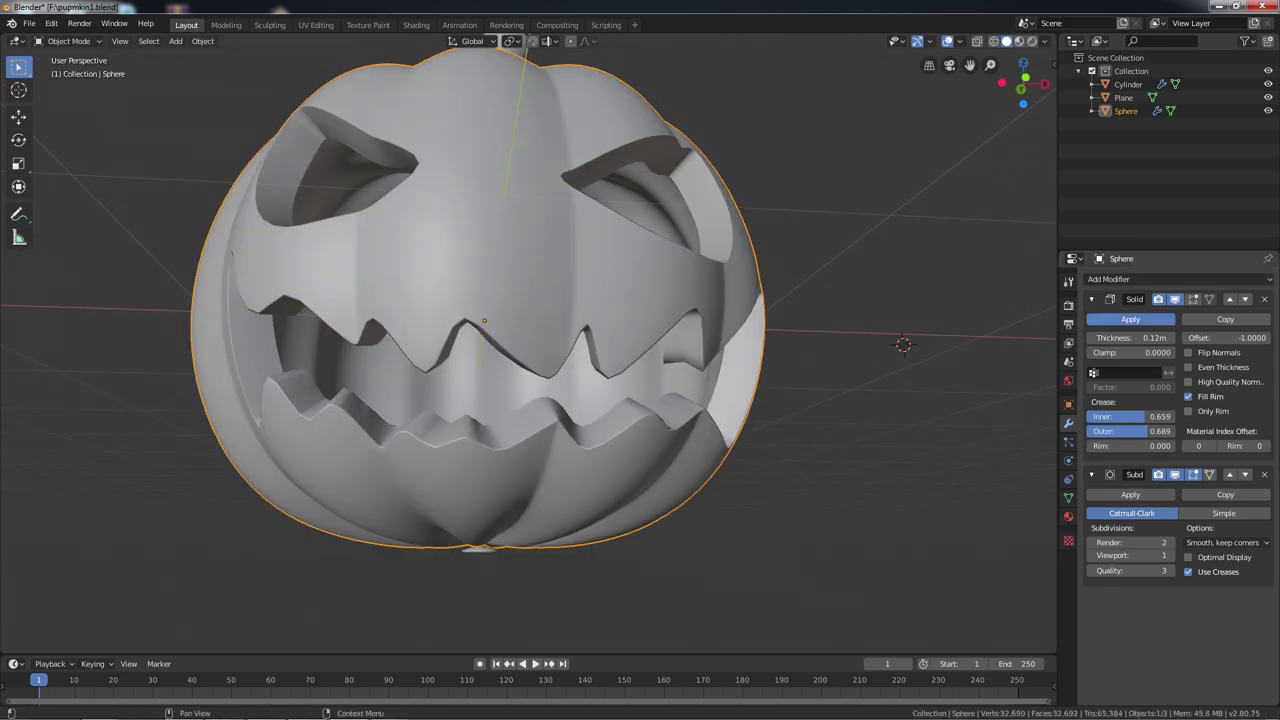
left_click(1130, 319)
key("Tab")
Cut an extra edge loop around the eye rim, then select the whole mesh from the front.
middle_click_drag(640, 380, 640, 250, "ctrl")
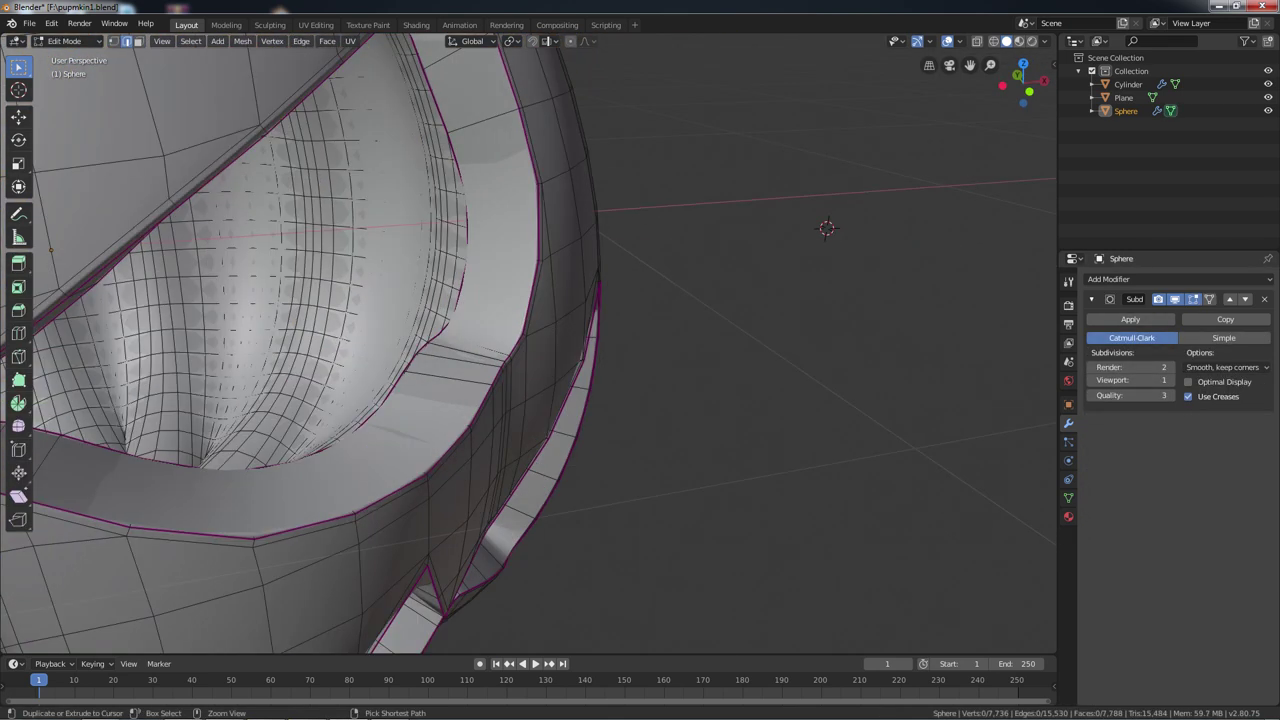
scroll(486, 320, "down", 3)
key("ctrl+r")
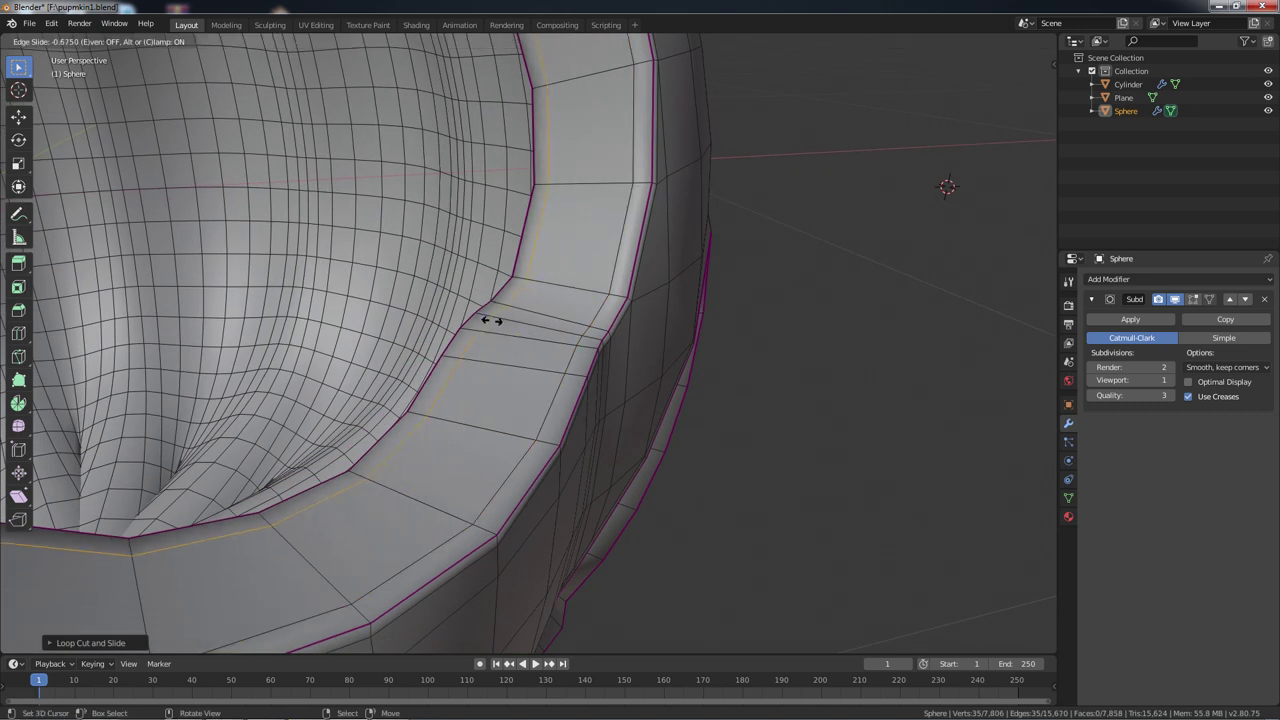
middle_click_drag(486, 320, 625, 395)
left_click(625, 395)
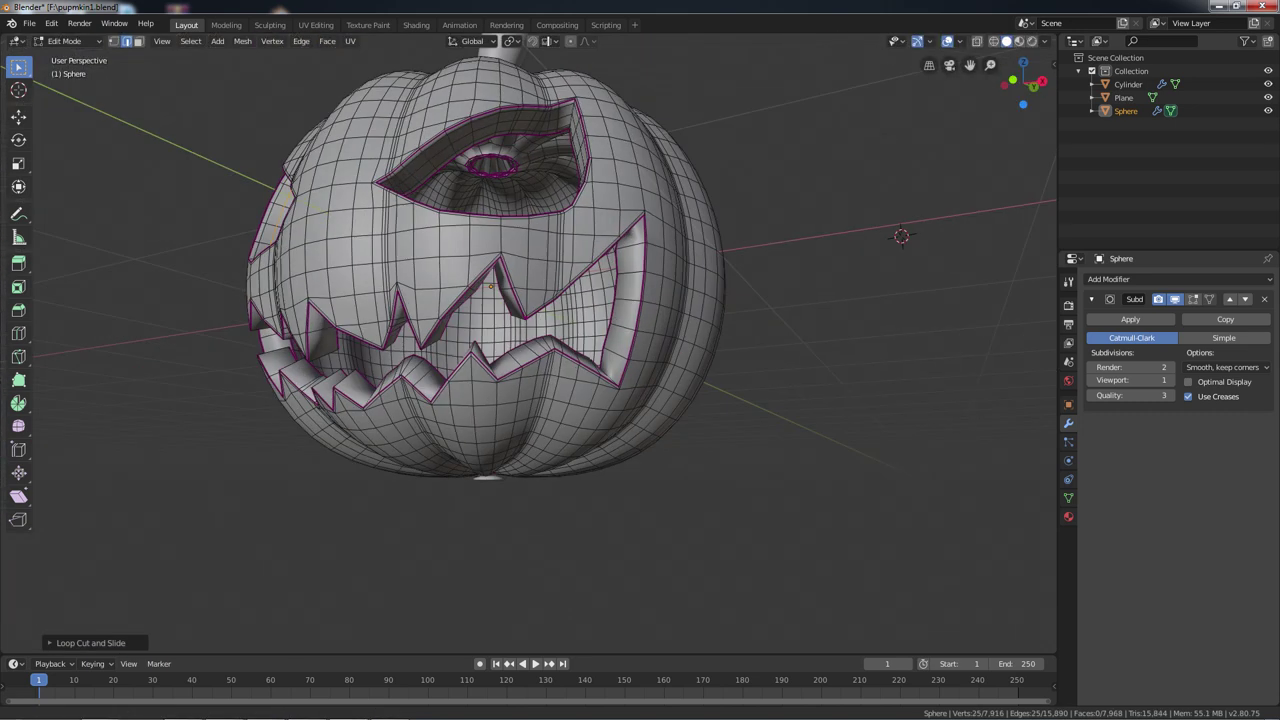
key("KP_1")
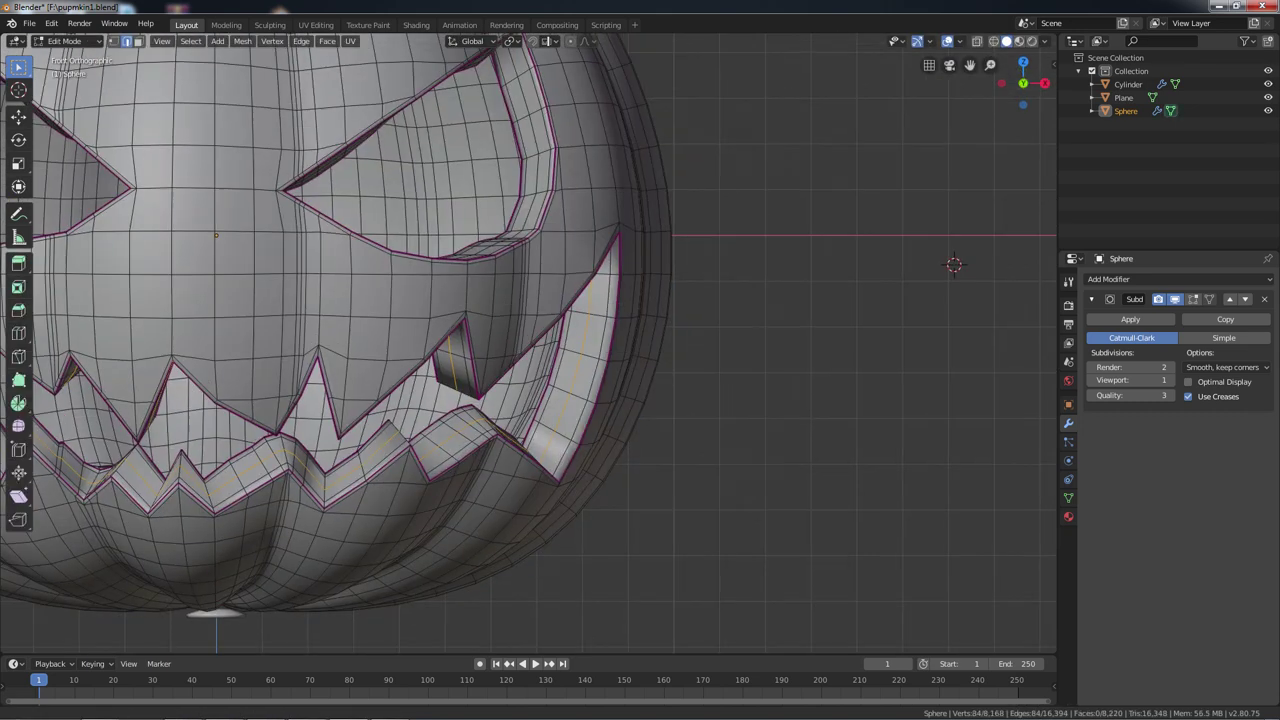
key("a")
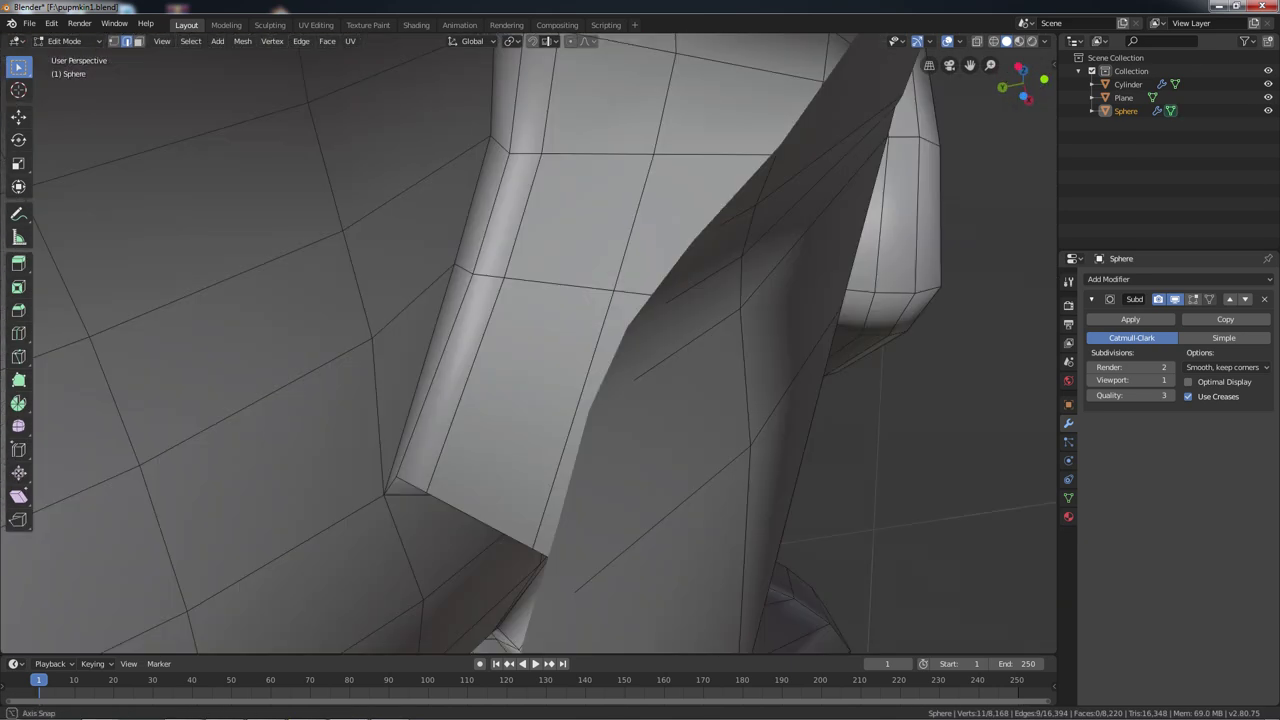
Crease the selected mouth edges so they stay sharp.
middle_click_drag(528, 344, 600, 360)
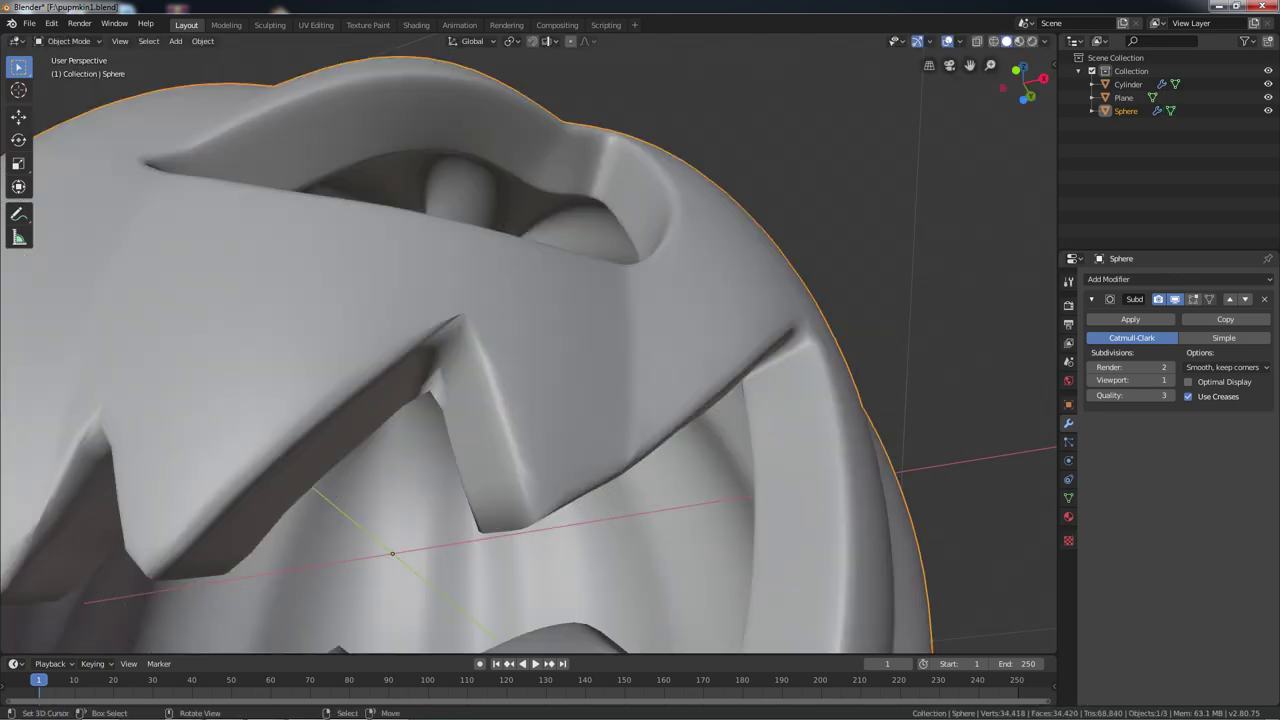
scroll(528, 344, "up", 1)
scroll(528, 344, "up", 1)
scroll(528, 344, "up", 1)
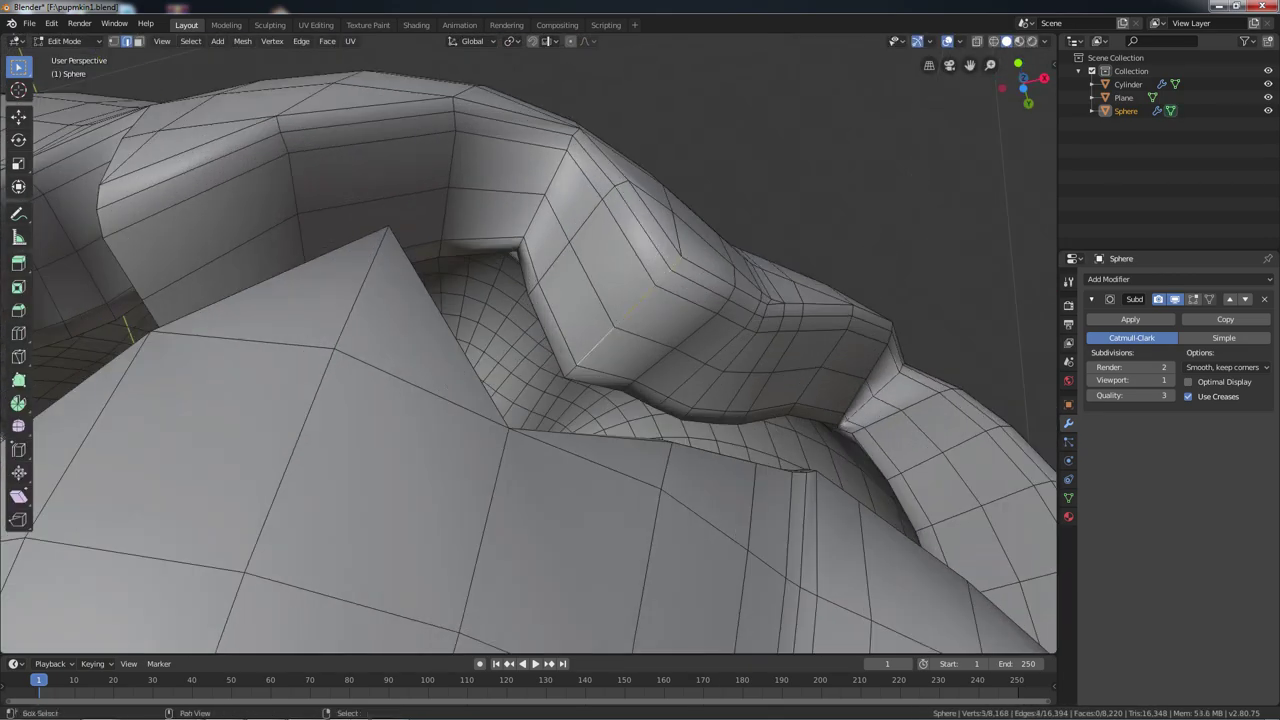
middle_click_drag(528, 344, 600, 360)
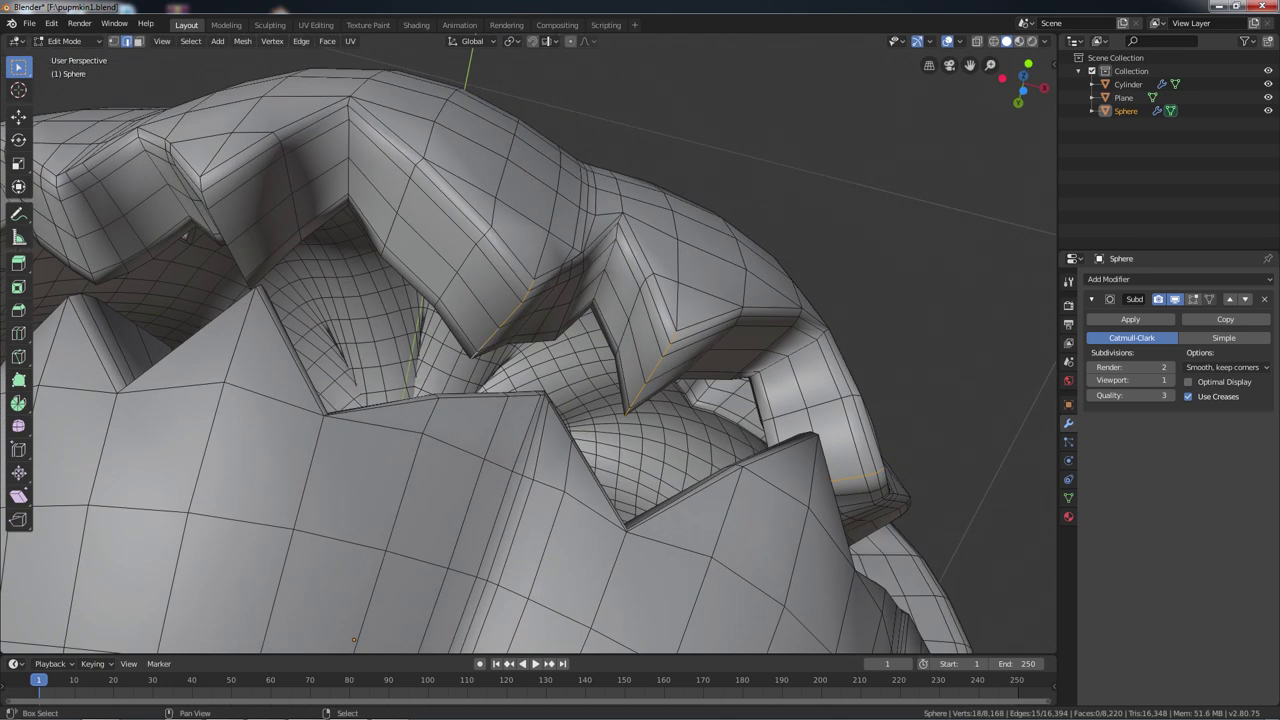
mouse_move(528, 344)
middle_mouse_down()
mouse_move(590, 330)
mouse_move(614, 106)
mouse_move(600, 300)
mouse_move(560, 340)
mouse_move(640, 300)
middle_mouse_up()
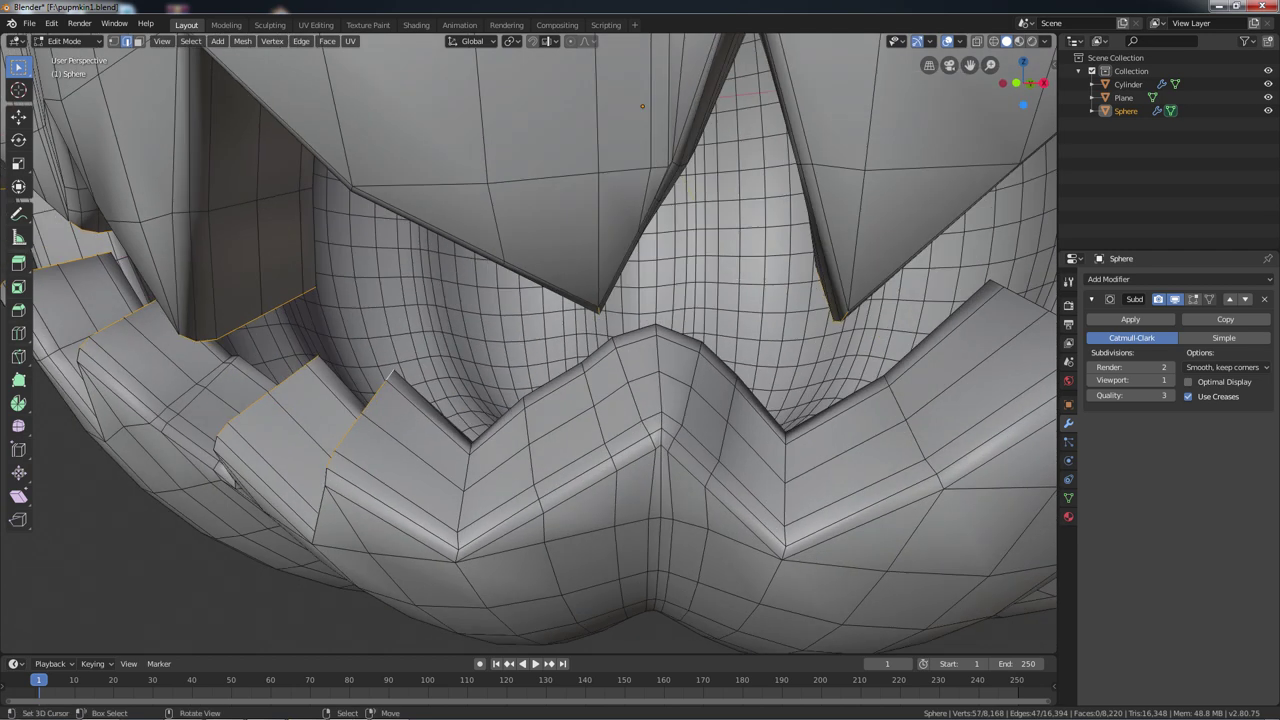
mouse_move(642, 106)
middle_mouse_down()
mouse_move(560, 220)
mouse_move(480, 218)
mouse_move(527, 91)
middle_mouse_up()
scroll(560, 220, "down", 5)
scroll(480, 218, "up", 5)
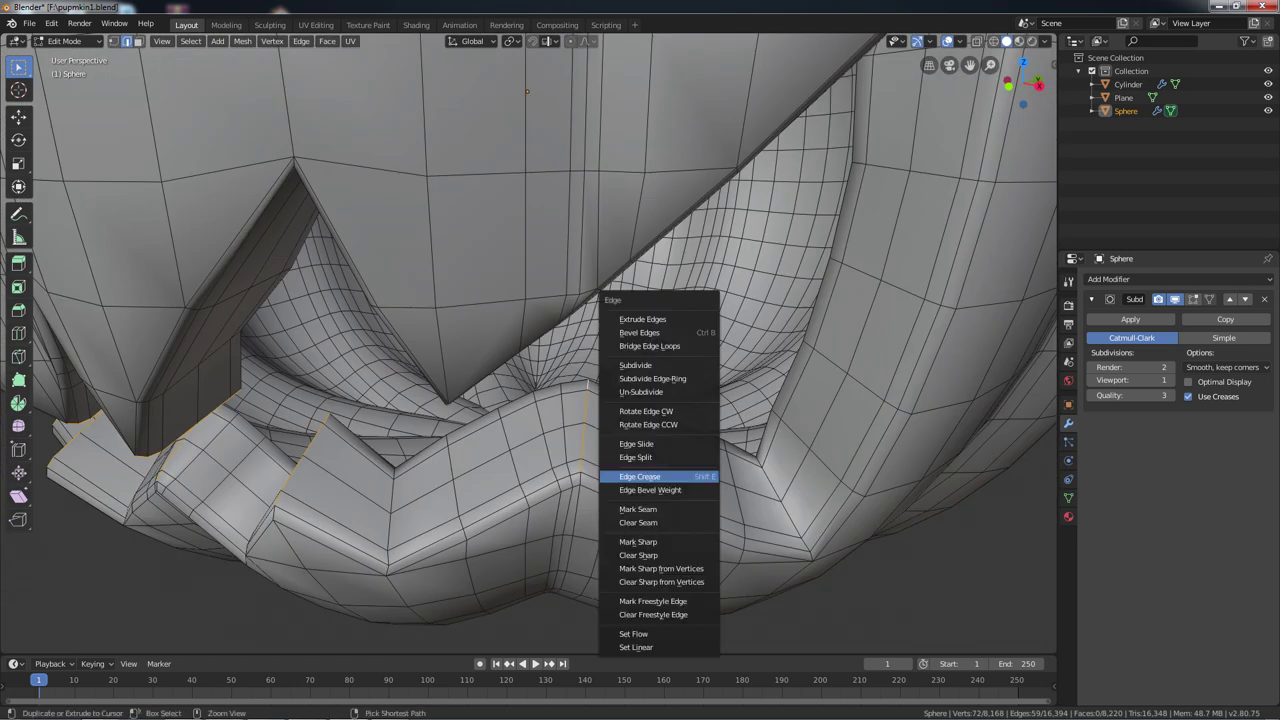
left_click(1050, 622)
key("Tab")
Crease the remaining selected teeth edges and preview the smoothing in Object Mode.
scroll(530, 340, "down", 4)
key("Tab")
scroll(530, 340, "up", 5)
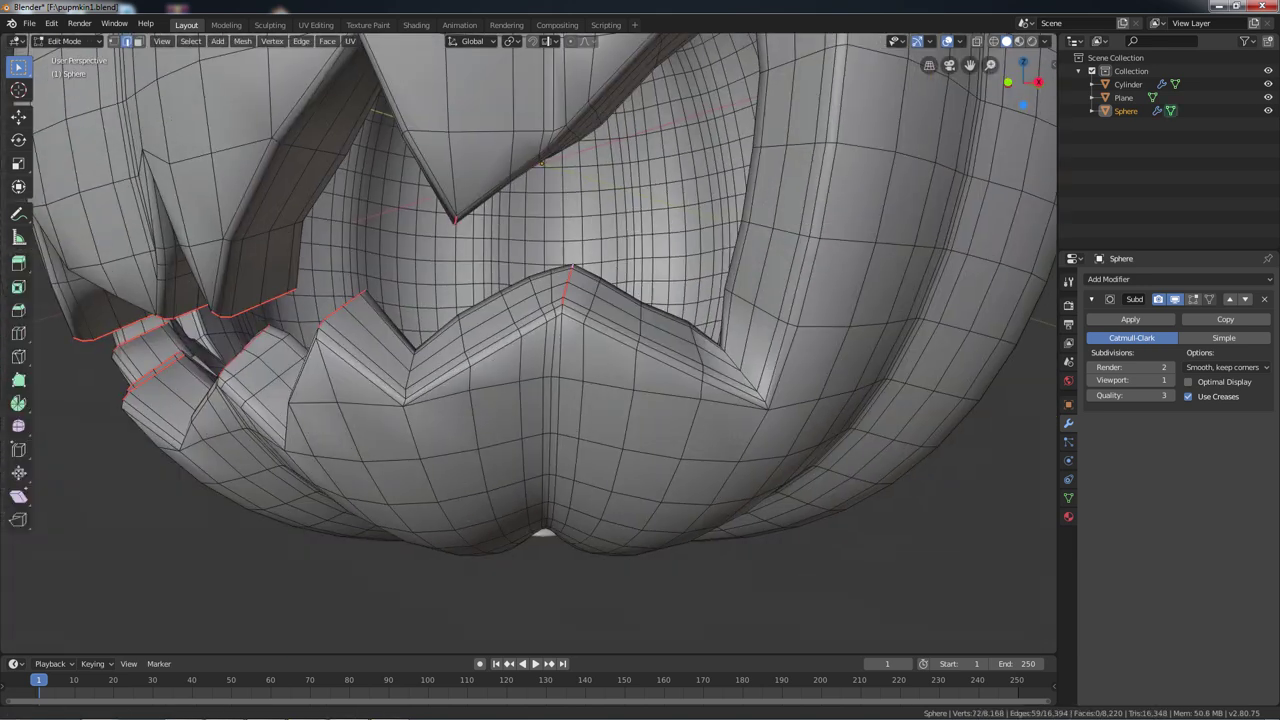
middle_click_drag(530, 340, 520, 300)
scroll(928, 325, "down", 3)
middle_click_drag(928, 325, 630, 525)
scroll(928, 325, "up", 3)
scroll(928, 325, "down", 3)
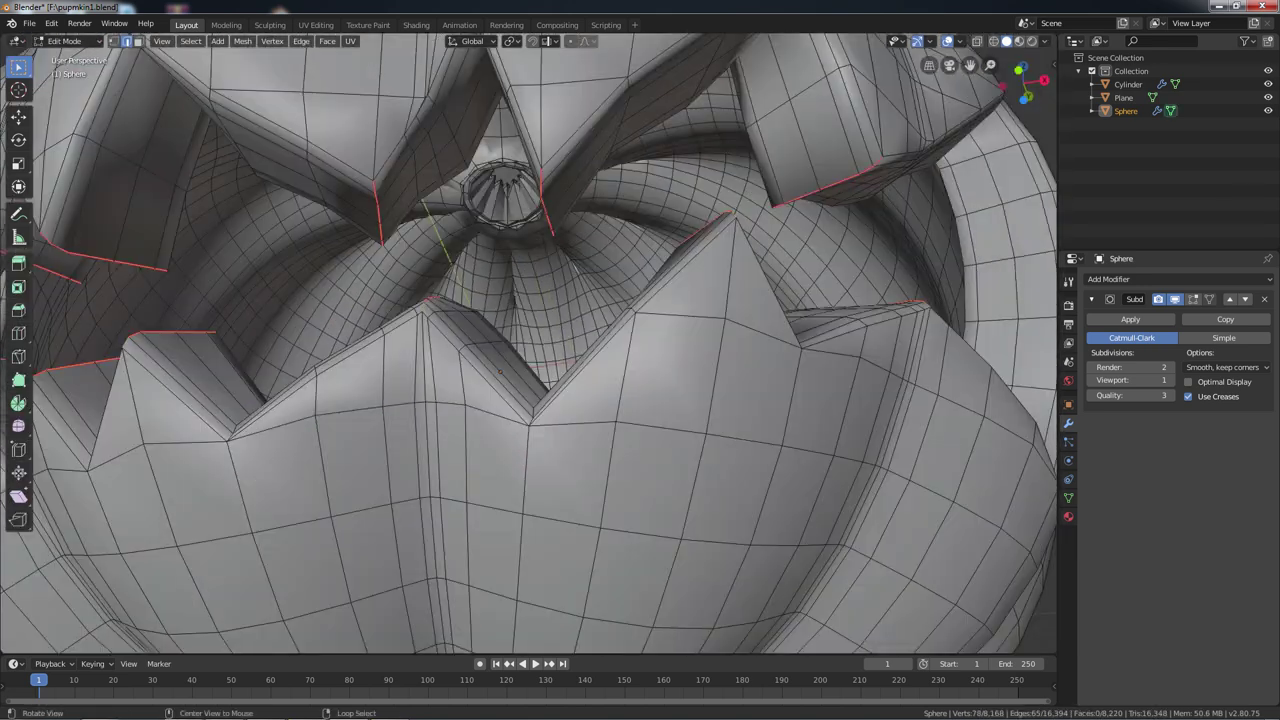
scroll(630, 525, "up", 3)
key("ctrl+e")
left_click(1050, 612)
key("Tab")
Apply a full edge crease of 1 to the eye rim edges.
scroll(1050, 612, "down", 5)
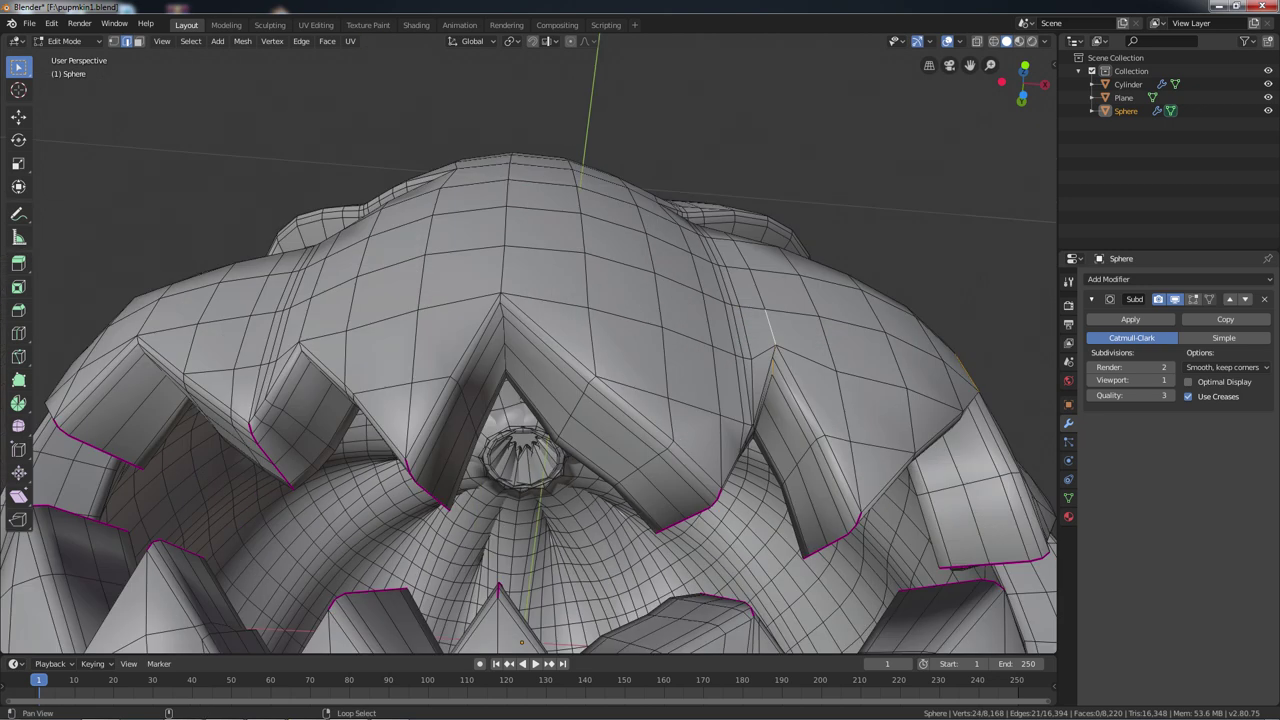
mouse_move(528, 400)
middle_mouse_down()
mouse_move(600, 430)
mouse_move(560, 420)
middle_mouse_up()
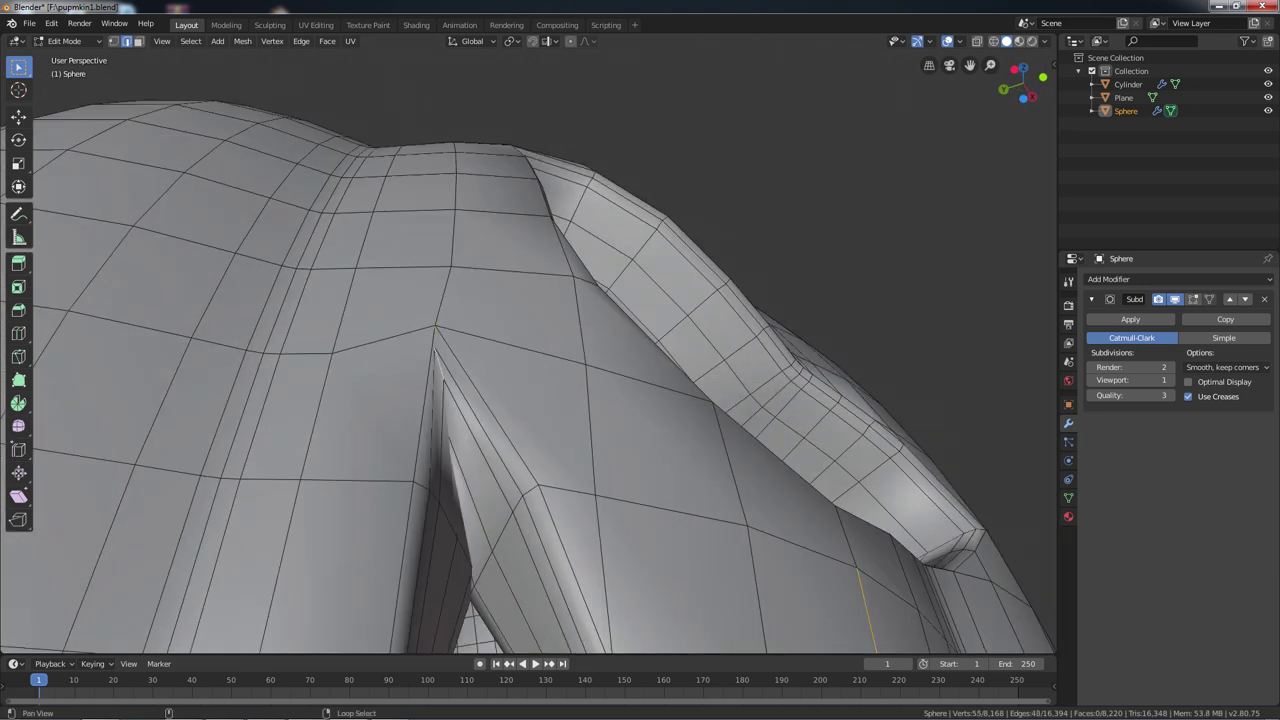
scroll(530, 350, "down", 3)
mouse_move(530, 350)
middle_mouse_down()
mouse_move(560, 330)
mouse_move(580, 340)
mouse_move(580, 410)
mouse_move(520, 385)
middle_mouse_up()
scroll(560, 330, "up", 4)
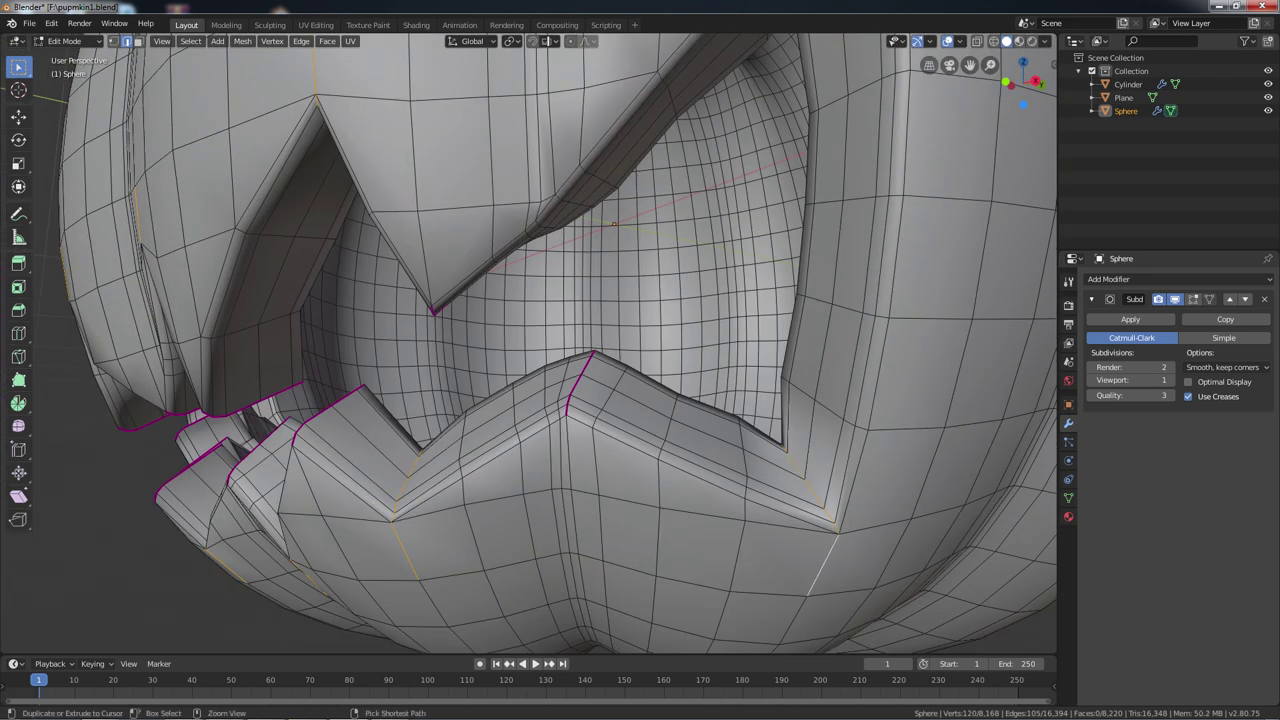
left_click(983, 552)
key("Tab")
Check the creased pumpkin from the front and raise the Subdivision viewport level to 2.
key("KP_1")
key("Tab")
scroll(530, 350, "up", 5)
middle_click_drag(530, 350, 600, 320)
scroll(530, 350, "down", 4)
mouse_move(530, 350)
middle_mouse_down()
mouse_move(500, 360)
mouse_move(520, 355)
middle_mouse_up()
scroll(530, 350, "down", 2)
scroll(530, 400, "down", 3)
key("Tab")
key("KP_1")
scroll(548, 390, "up", 3)
scroll(548, 390, "down", 3)
left_click(1166, 380)
scroll(548, 390, "up", 3)
Add a Displace modifier driven by a new Clouds texture.
middle_click_drag(548, 390, 520, 380)
left_click(1180, 279)
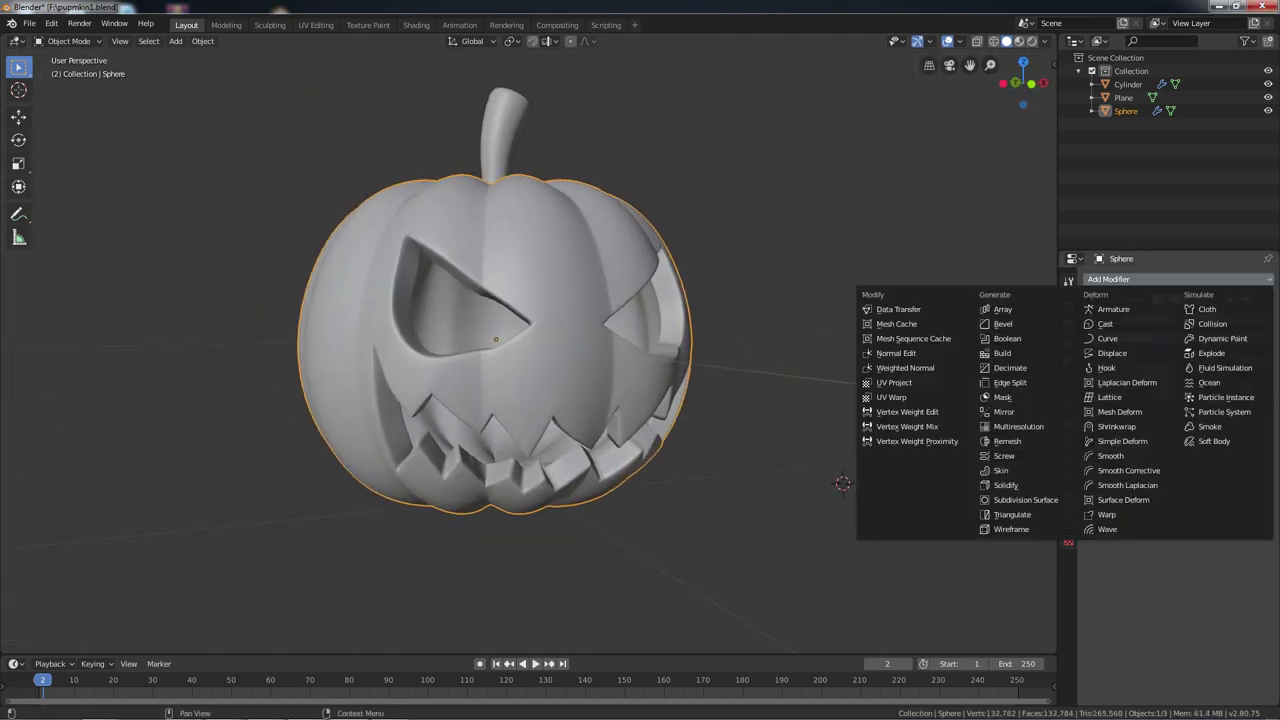
left_click(1128, 368)
left_click(1188, 477)
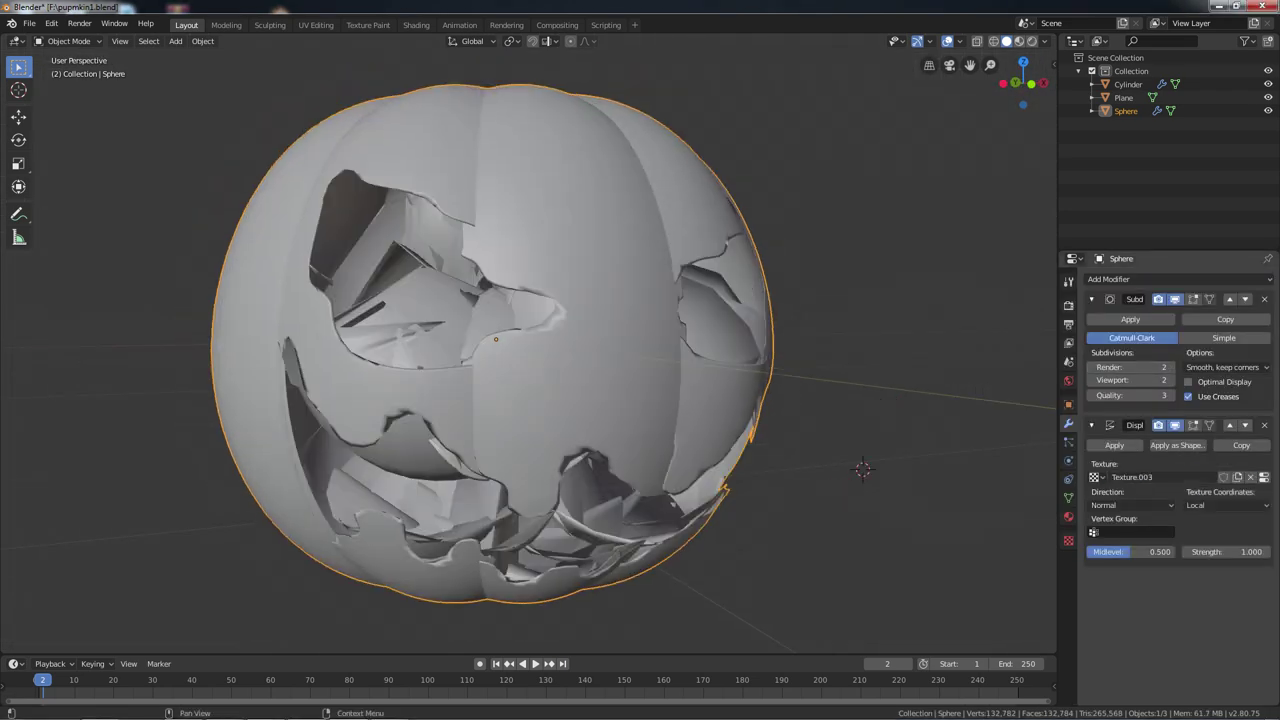
left_click(1068, 540)
left_click(1200, 319)
left_click(1160, 363)
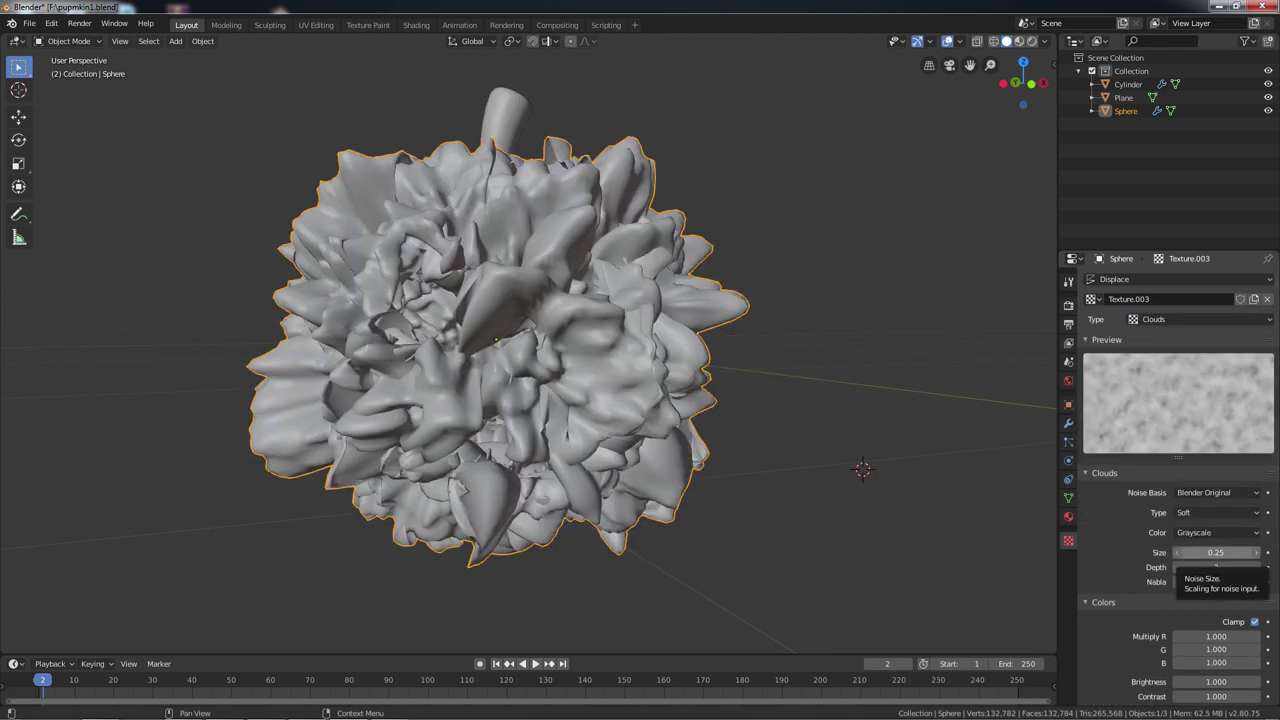
Lower the Displace strength to 0.01.
left_click(1068, 423)
double_click(1225, 551)
type("0.01")
key("Return")
mouse_move(528, 350)
middle_mouse_down()
mouse_move(560, 420)
mouse_move(851, 551)
middle_mouse_up()
left_click(1180, 279)
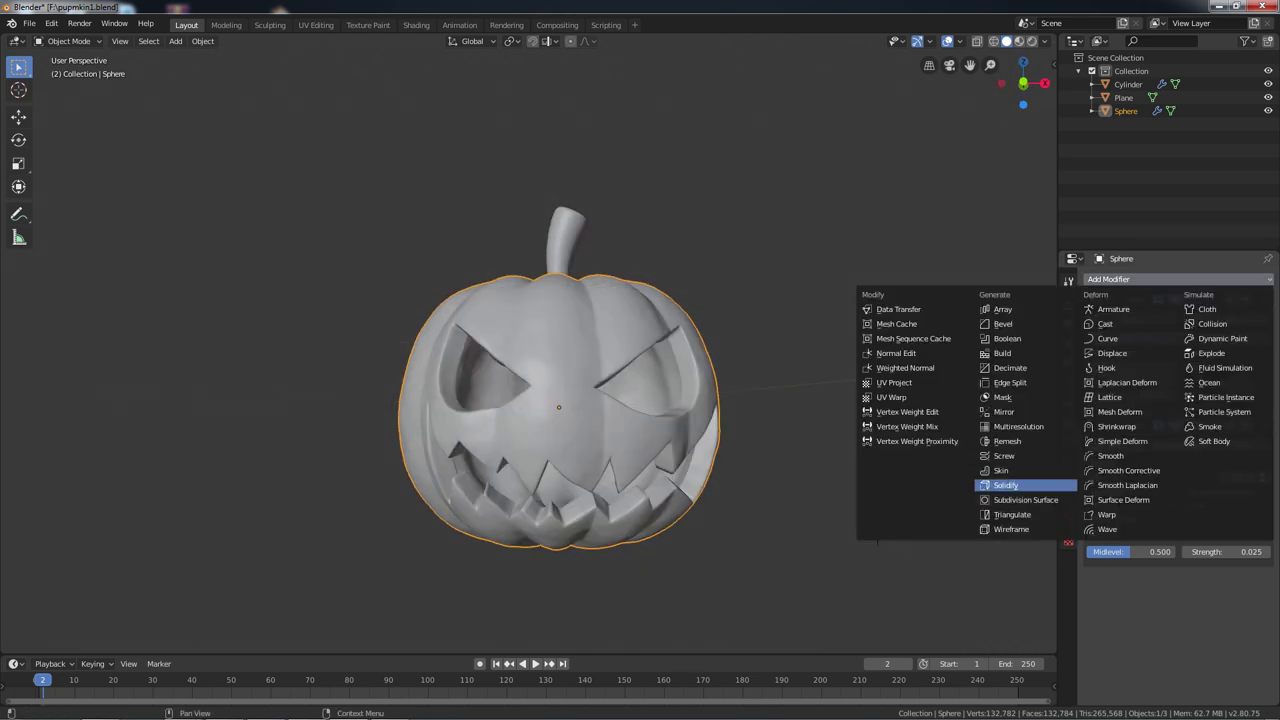
Add a second Displace modifier with a new Clouds texture at strength 0.01.
left_click(1112, 353)
left_click(1180, 633)
left_click(1068, 540)
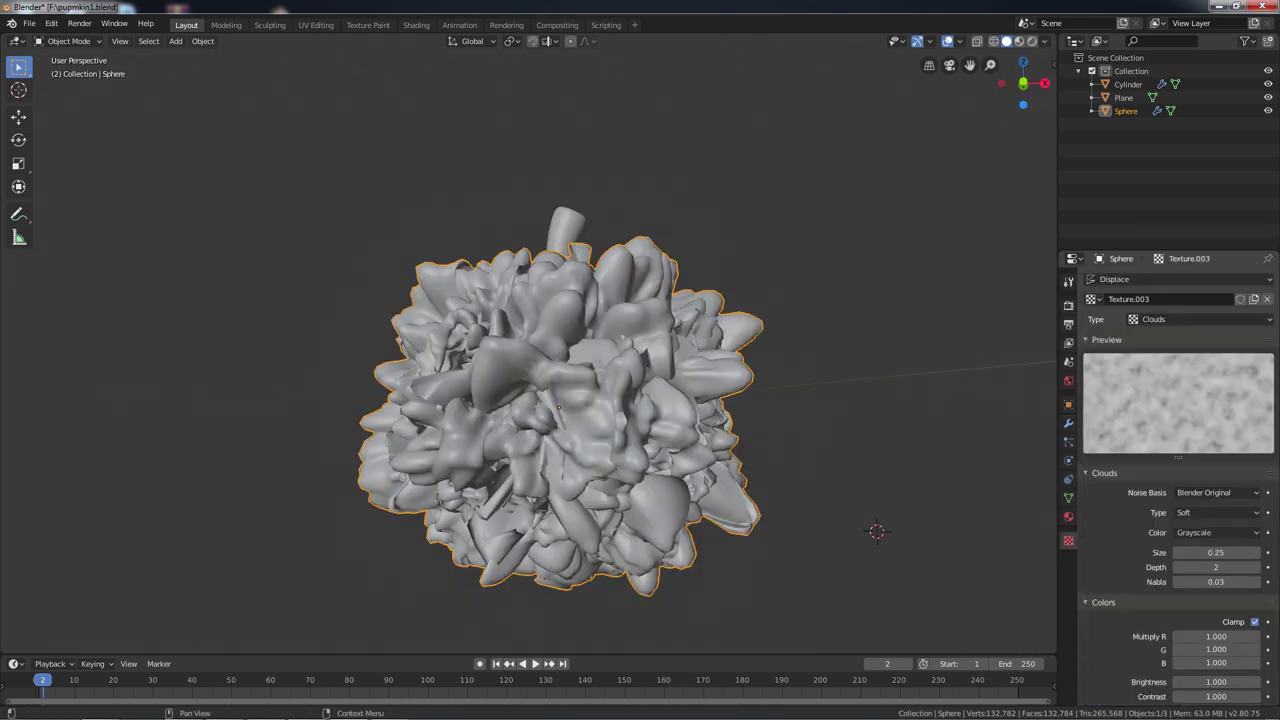
left_click(1068, 423)
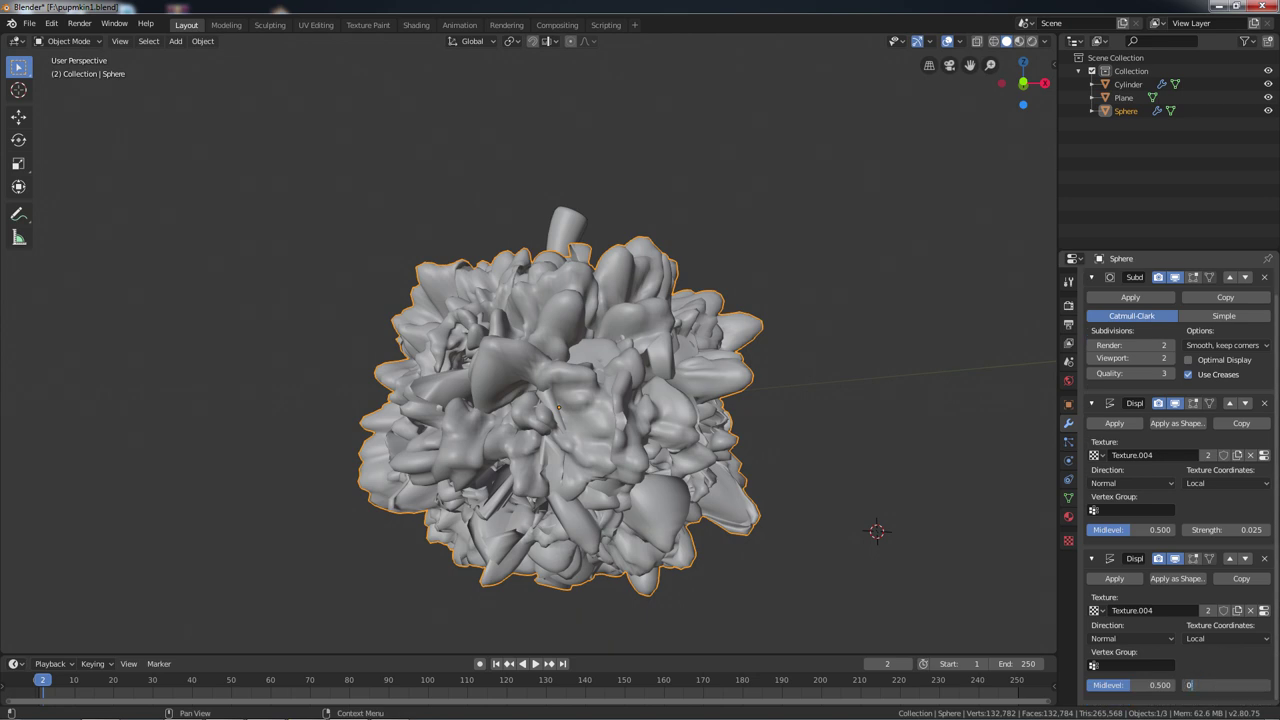
double_click(1228, 685)
type("0.01")
key("Return")
Shrink the second Clouds texture's noise size to 0.01 for fine grain.
left_click(1068, 540)
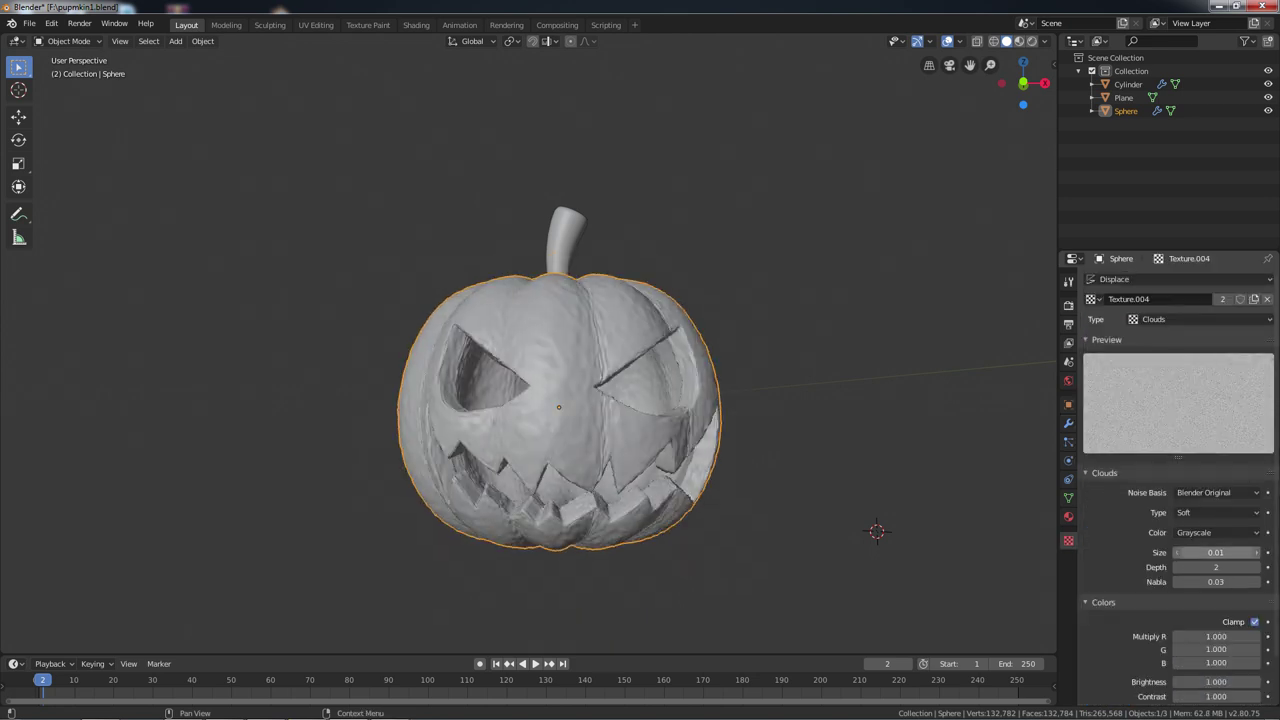
scroll(560, 400, "up", 4)
type("1")
key("Return")
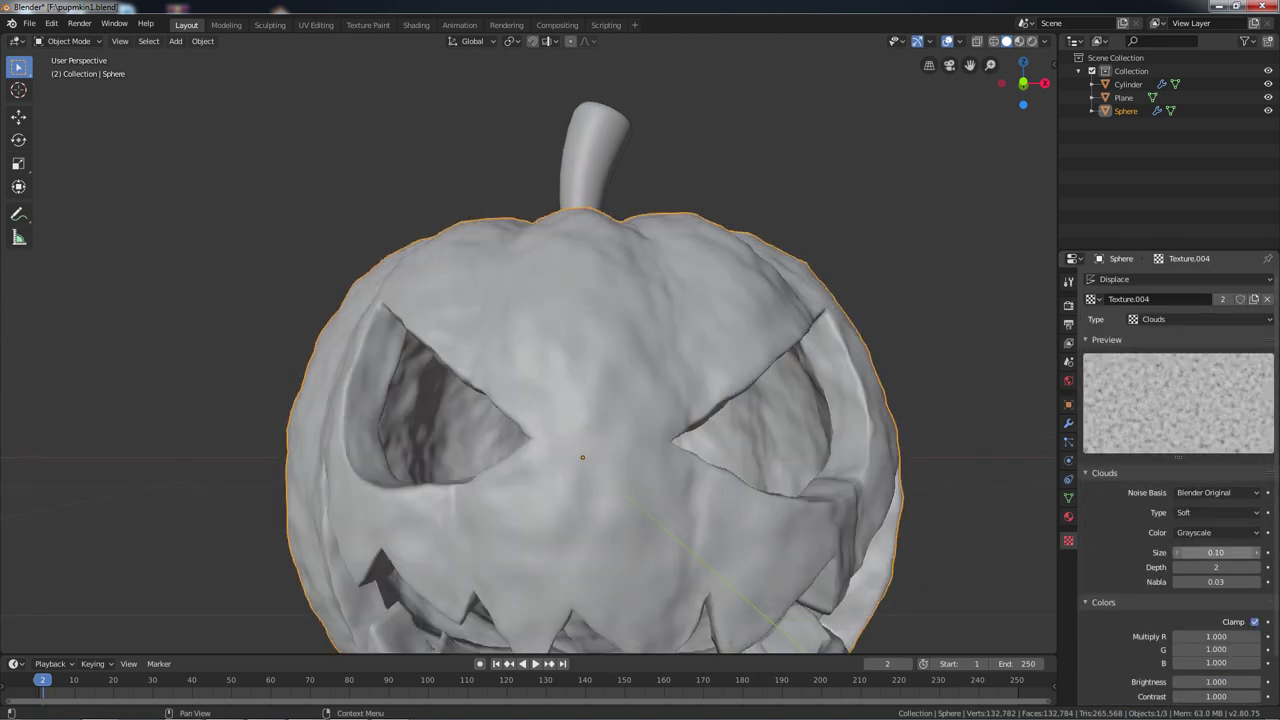
scroll(570, 420, "down", 2)
type("1")
key("Return")
left_click(1068, 423)
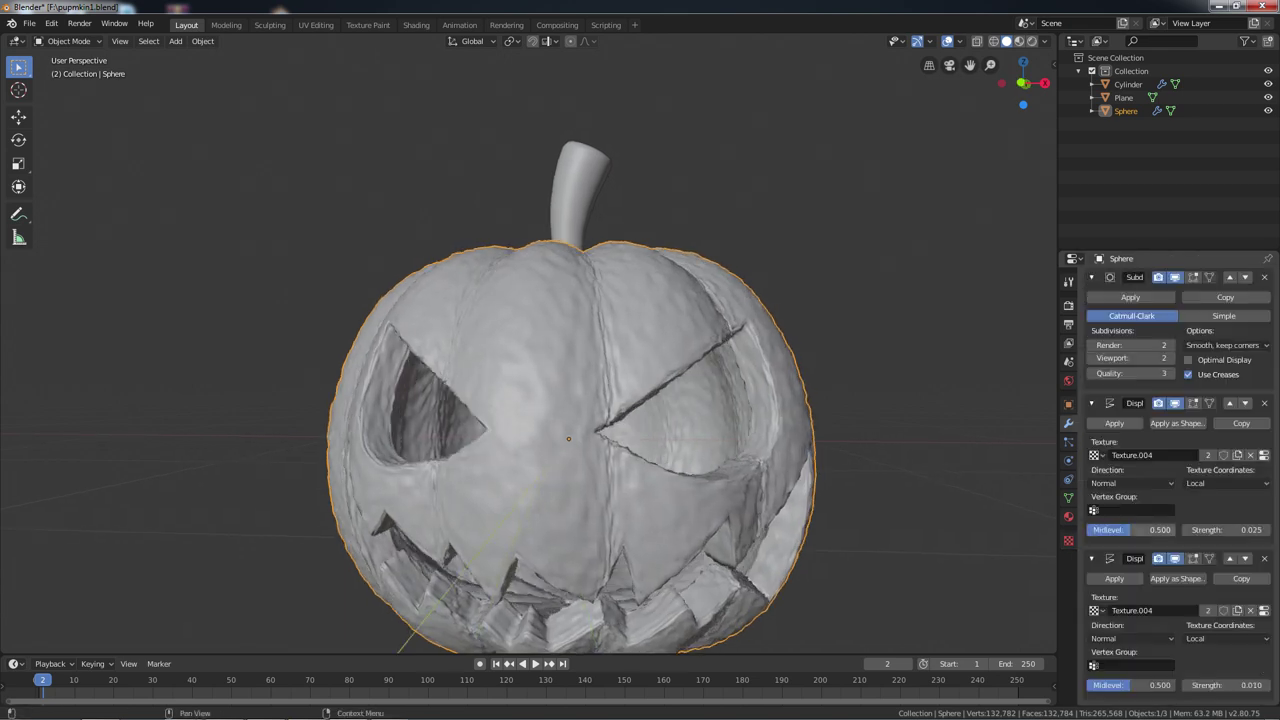
Reassign Texture.003 to the first Displace modifier.
left_click(1095, 455)
left_click(1125, 512)
left_click(1068, 540)
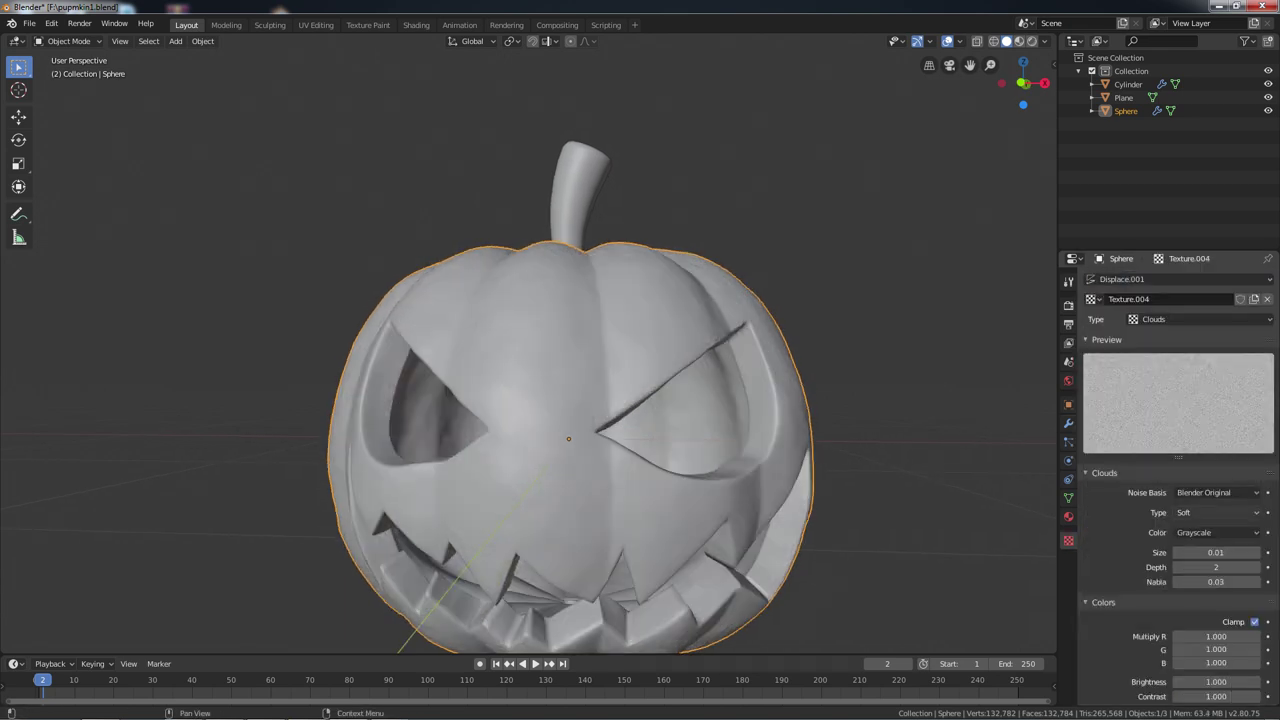
left_click(1068, 423)
Create a new vertex group and select an edge loop around the face cutouts.
middle_click_drag(560, 420, 39, 443)
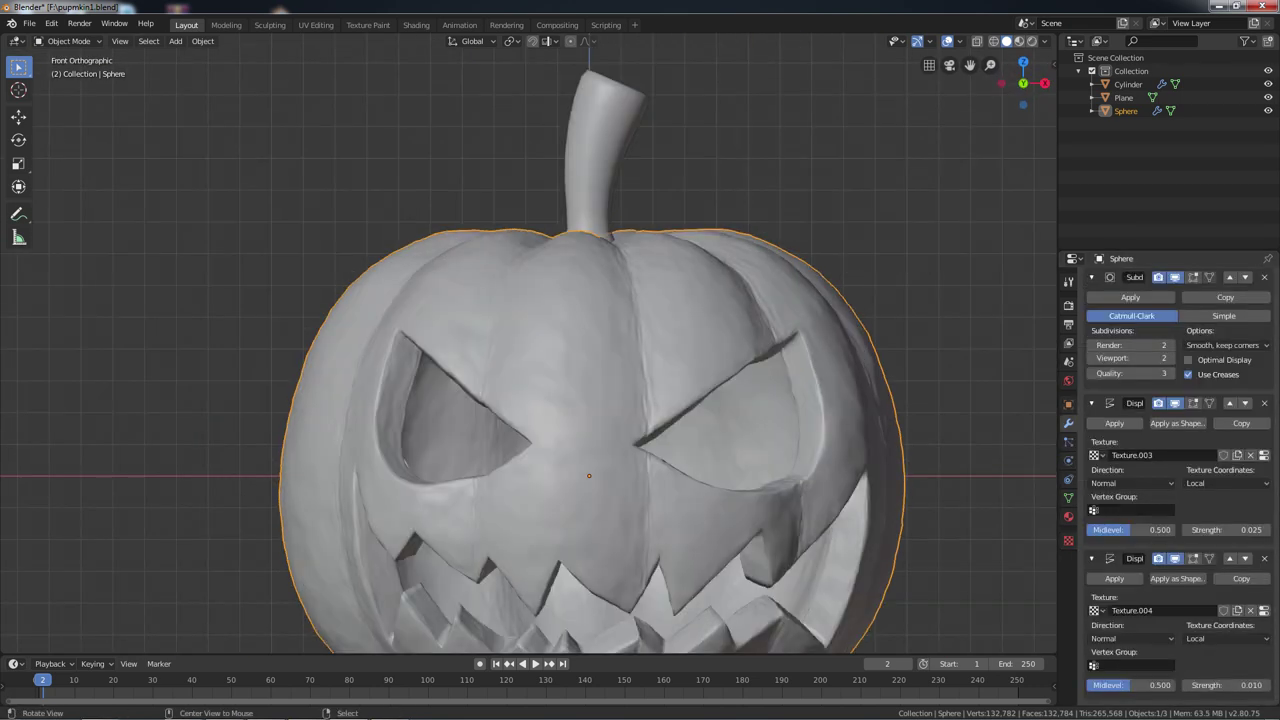
key("Tab")
key("ctrl+Tab")
left_click(1068, 497)
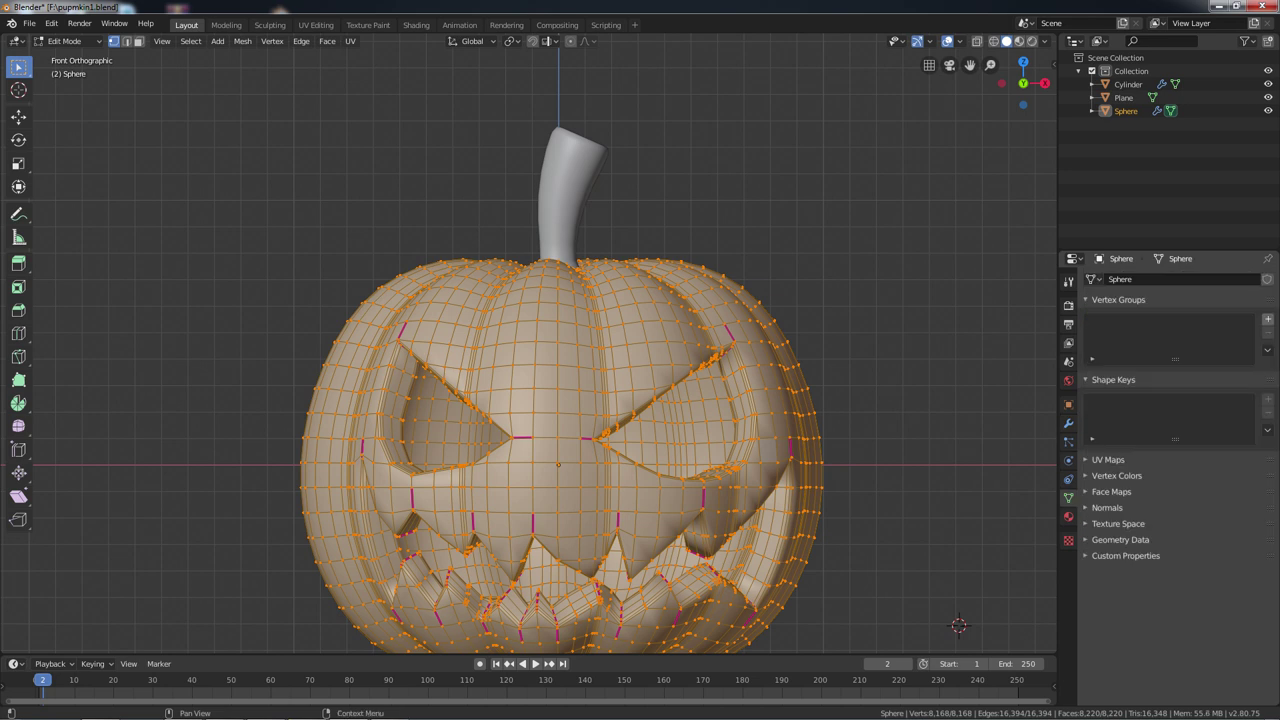
left_click(1268, 318)
scroll(560, 420, "up", 4)
key("2")
left_click(690, 450, "alt")
Grow the selection around the chosen loops and return to the modifier stack.
mouse_move(560, 420)
middle_mouse_down()
mouse_move(570, 460)
mouse_move(660, 400)
mouse_move(760, 400)
mouse_move(875, 252)
mouse_move(597, 452)
mouse_move(455, 475)
mouse_move(480, 380)
mouse_move(530, 410)
middle_mouse_up()
scroll(550, 400, "up", 2)
key("ctrl+KP_Add")
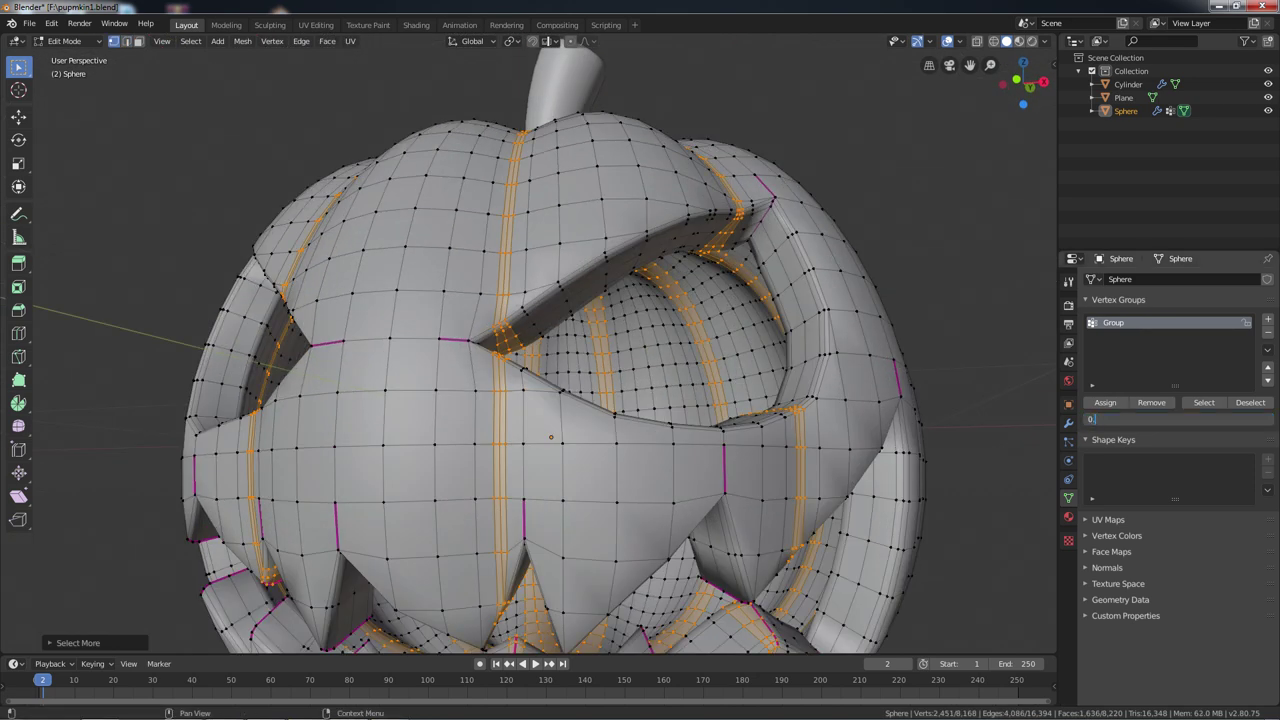
key("Tab")
scroll(550, 400, "down", 5)
left_click(1068, 422)
Set the second Displace modifier's texture to Texture.004.
mouse_move(600, 400)
middle_mouse_down()
mouse_move(450, 400)
mouse_move(450, 480)
mouse_move(480, 370)
middle_mouse_up()
scroll(530, 400, "down", 2)
key("KP_1")
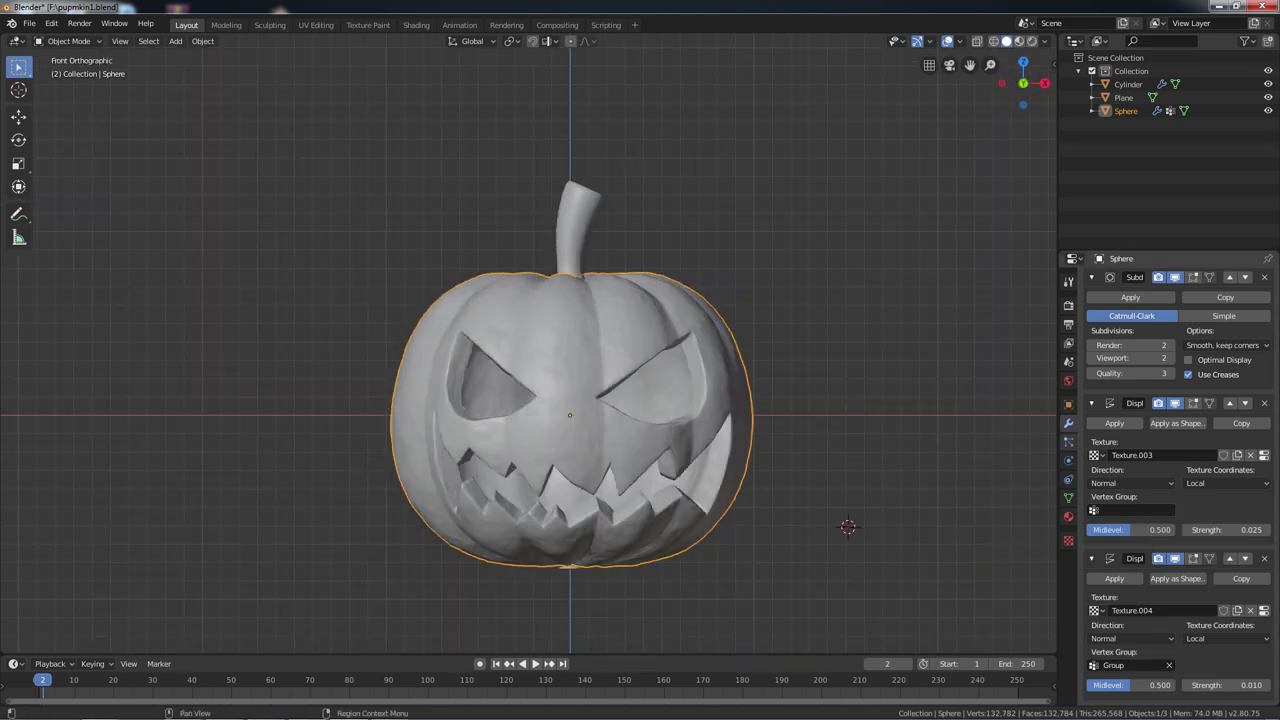
left_click(1264, 610)
left_click(1091, 299)
left_click(1130, 356)
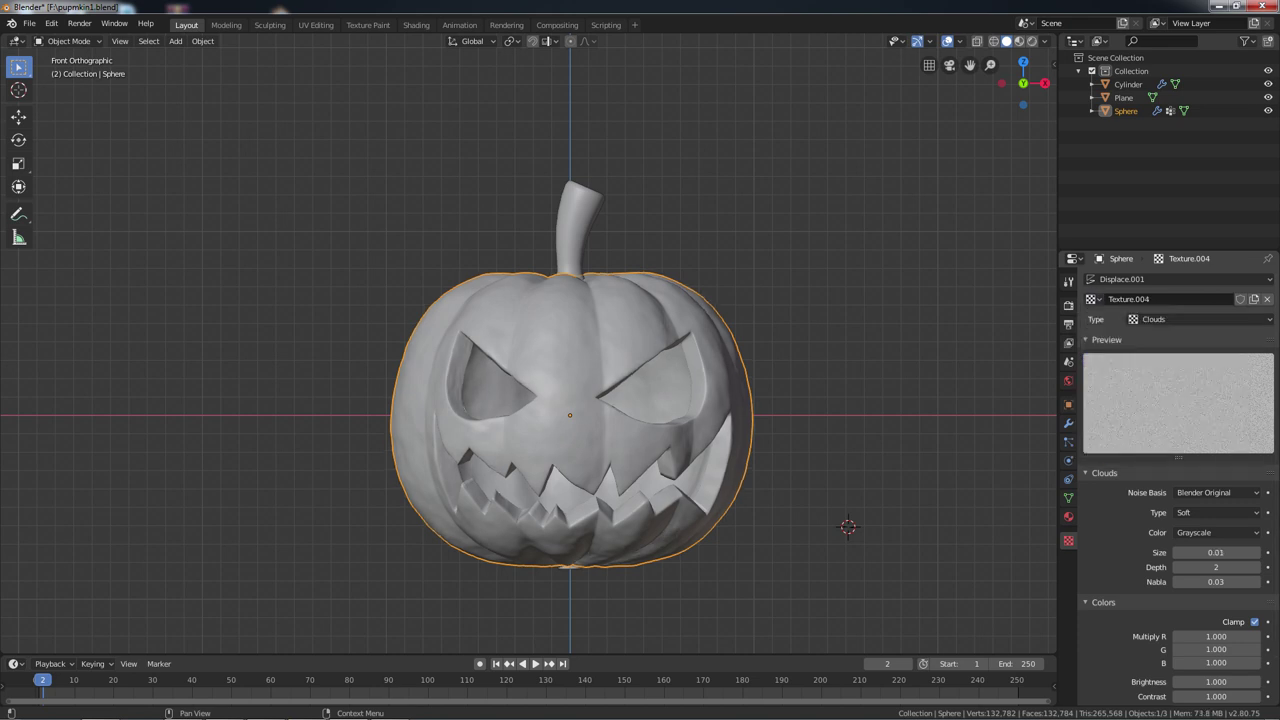
scroll(570, 400, "up", 5)
scroll(570, 400, "down", 5)
left_click(1068, 423)
Grow the selection around the eyes and mouth for the vertex group Group.
key("Tab")
mouse_move(600, 400)
middle_mouse_down()
mouse_move(640, 390)
mouse_move(640, 360)
middle_mouse_up()
scroll(600, 380, "up", 3)
key("ctrl+KP_Add")
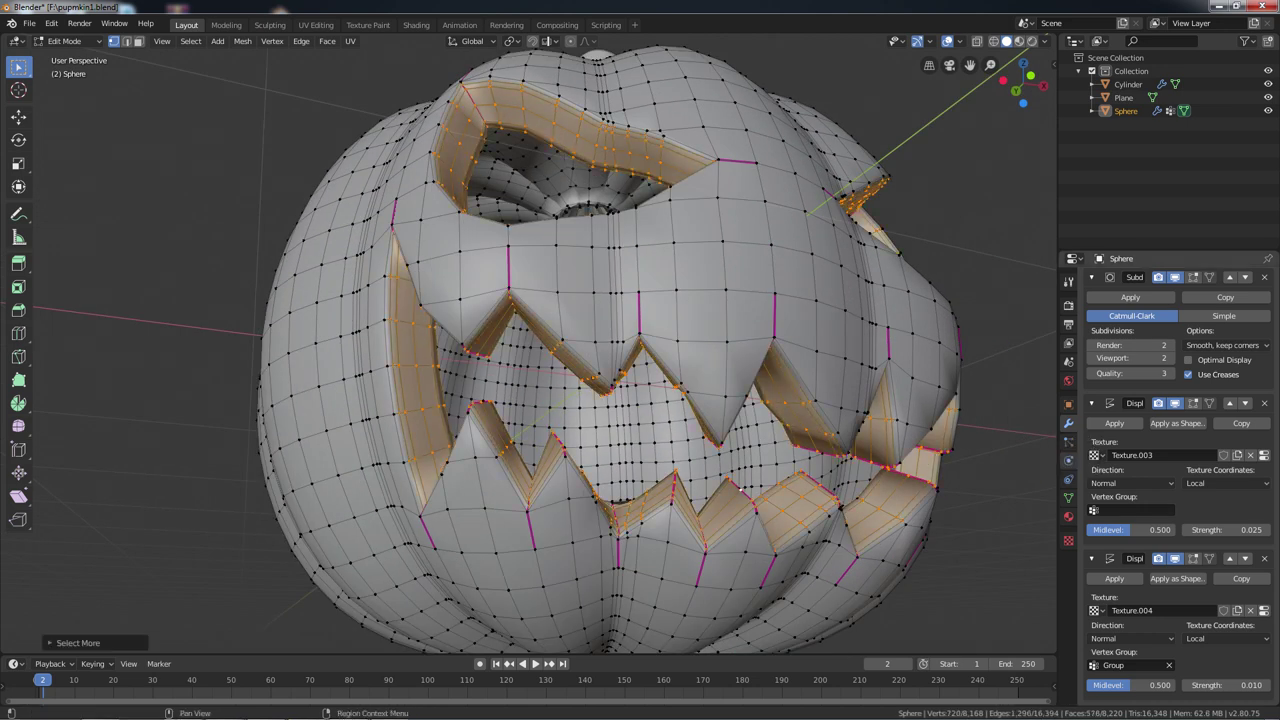
left_click(1068, 497)
key("Tab")
middle_click_drag(560, 400, 620, 390)
scroll(560, 400, "down", 2)
Give the stem a Displace modifier with a new Clouds texture.
left_click(563, 175)
scroll(563, 175, "up", 2)
left_click(1068, 423)
left_click(1180, 279)
left_click(1110, 353)
left_click(1188, 477)
left_click(1068, 540)
left_click(1094, 299)
left_click(1140, 368)
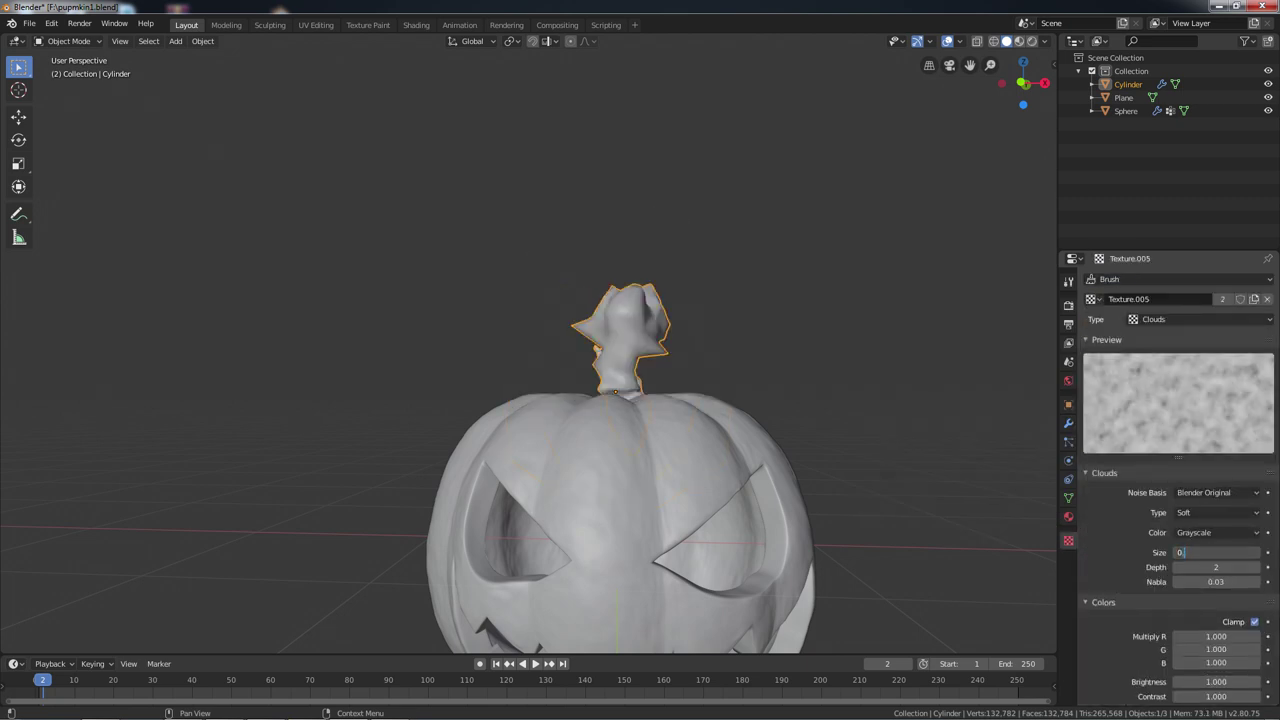
Lower the stem's Displace modifier strength to 0.010.
left_click(1068, 423)
mouse_move(620, 400)
middle_mouse_down()
mouse_move(625, 450)
mouse_move(620, 340)
middle_mouse_up()
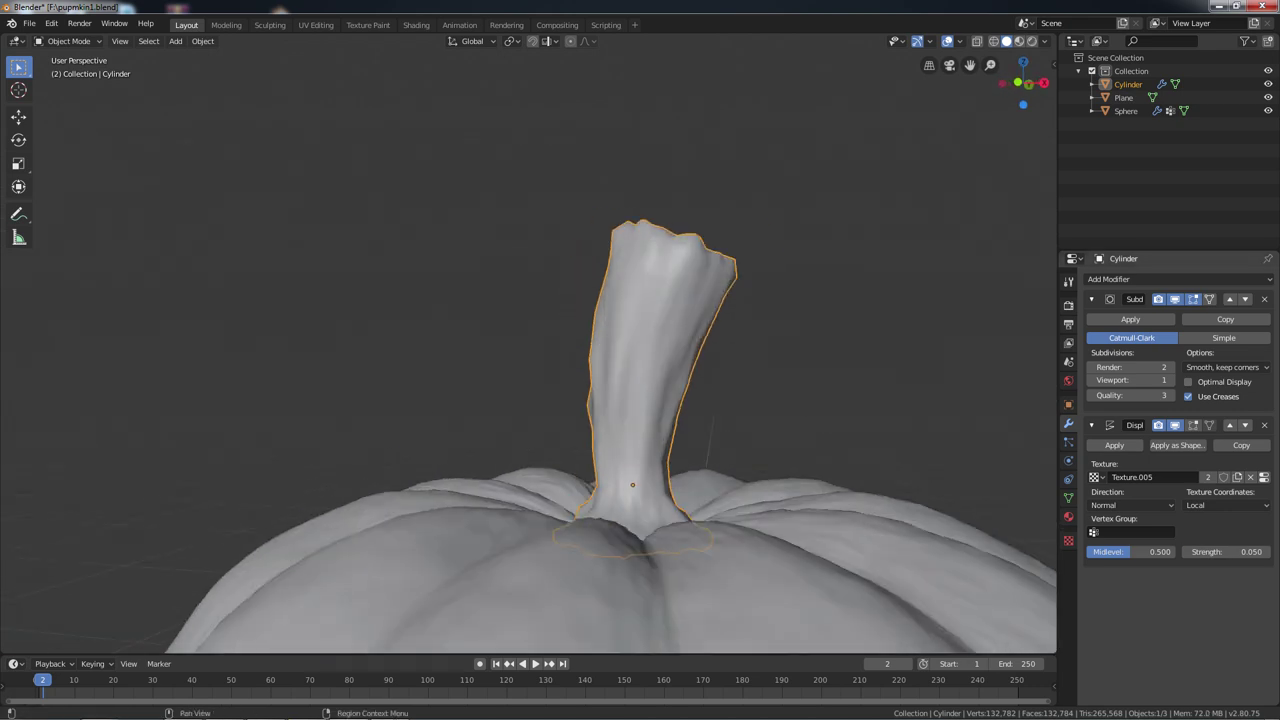
middle_click_drag(528, 350, 528, 450)
Widen the stem's top edge loop with Alt+S so it flares into a cap.
key("Tab")
middle_click_drag(528, 400, 528, 500)
left_click(478, 360, "alt")
middle_click_drag(478, 360, 478, 430, "shift")
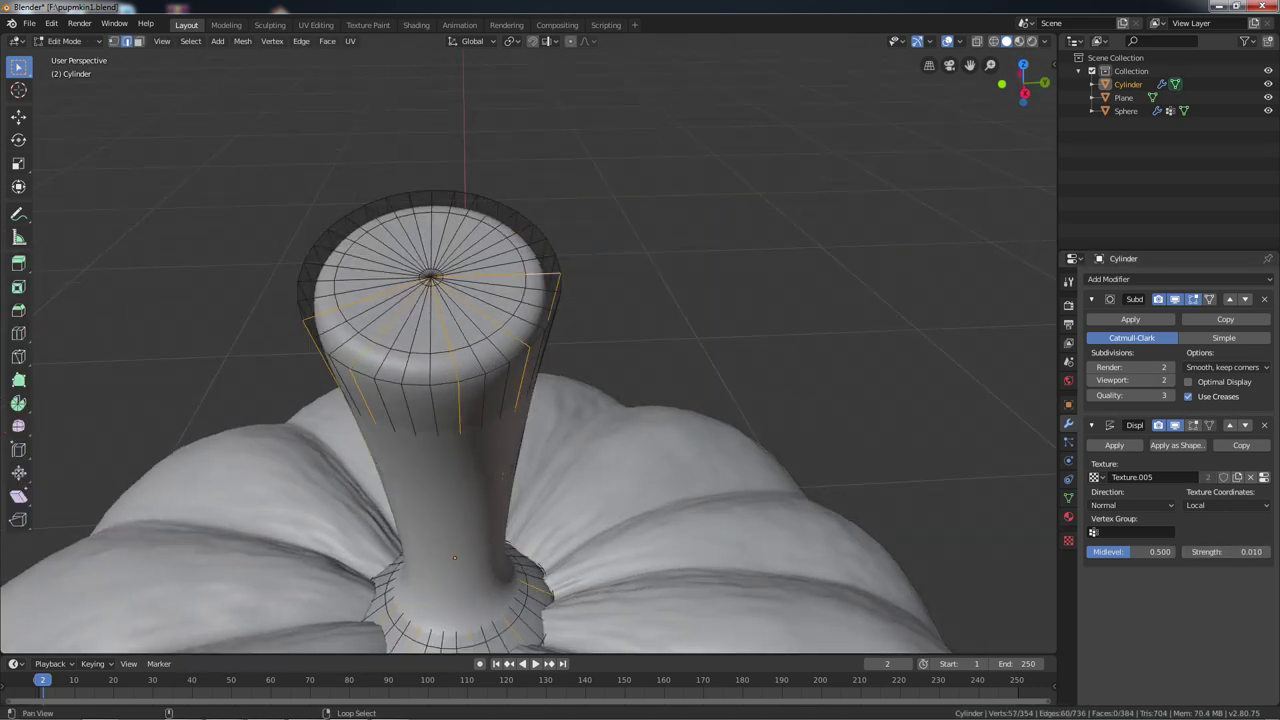
key("shift+z")
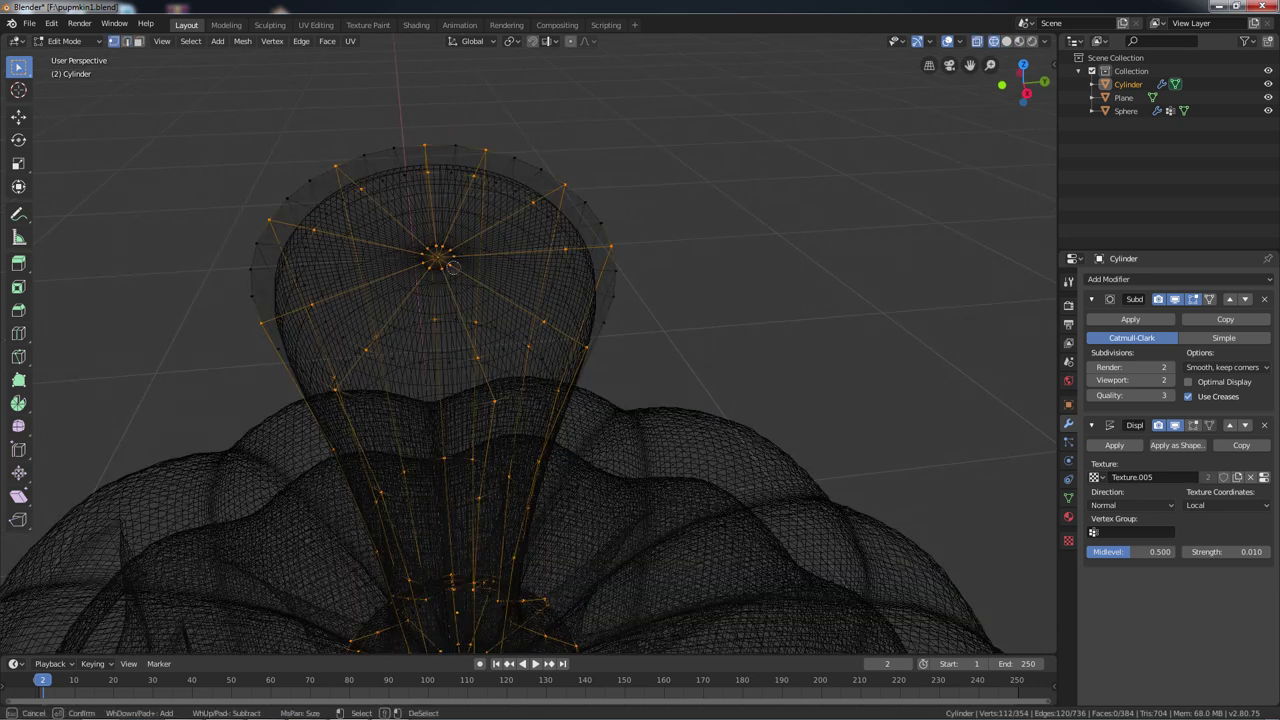
key("shift+z")
left_click_drag(557, 612, 560, 540, "alt")
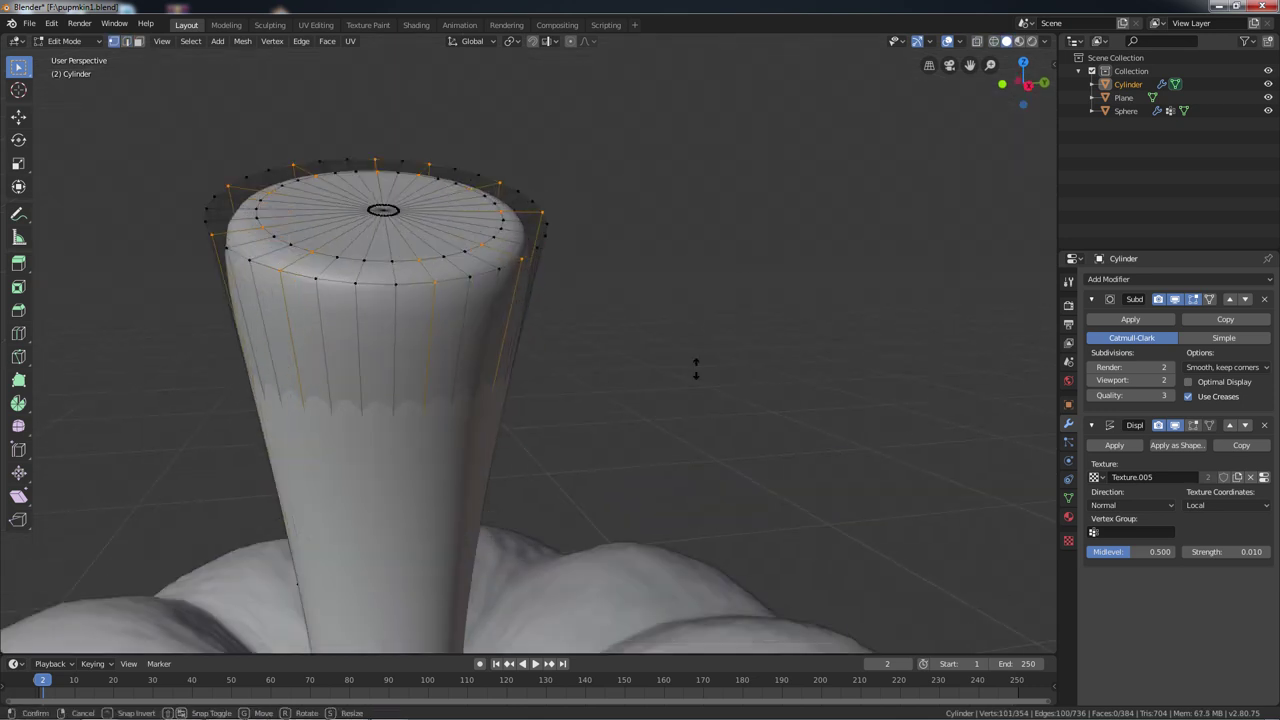
left_click(655, 365)
key("Tab")
Join the Plane into the stem object with Ctrl+J.
mouse_move(655, 365)
left_mouse_down("alt")
mouse_move(650, 470)
mouse_move(600, 300)
left_mouse_up("alt")
key("KP_1")
left_click(571, 443)
left_click(600, 300, "shift")
key("ctrl+j")
left_click_drag(650, 400, 705, 300, "alt")
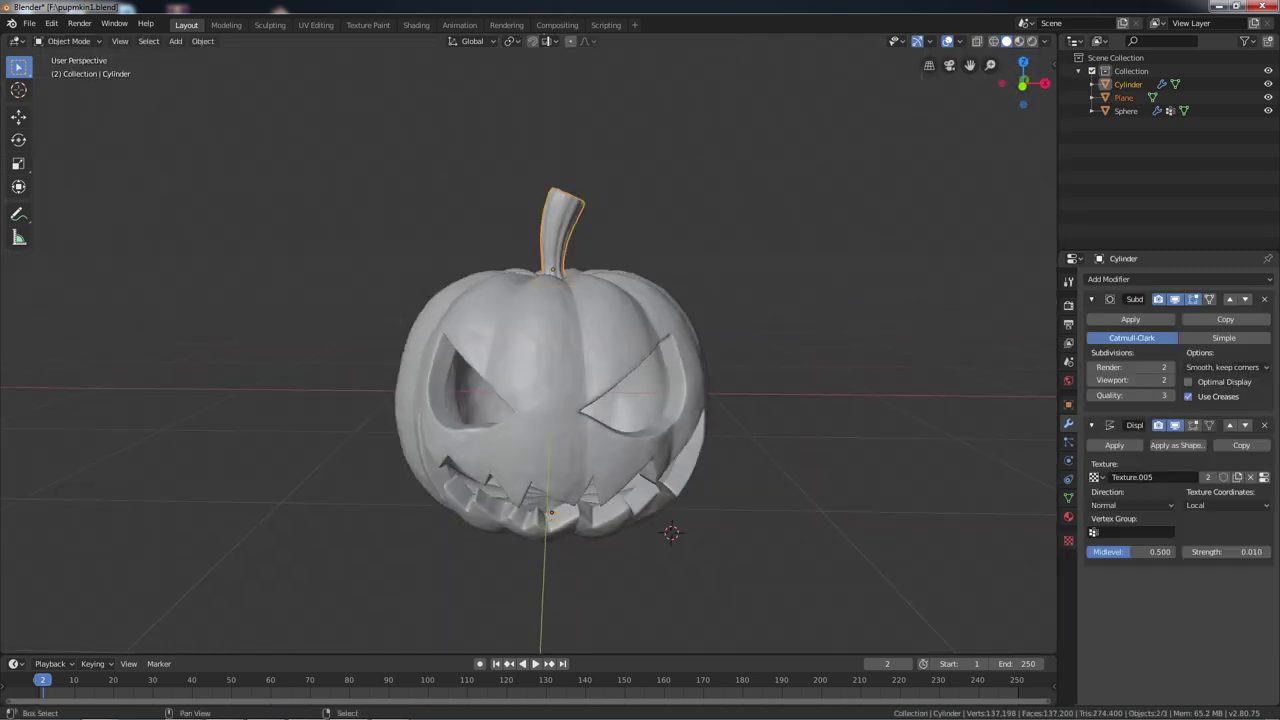
key("KP_1")
Add an Area light at the pumpkin's left and rotate it toward the pumpkin.
left_click_drag(650, 400, 700, 420, "alt")
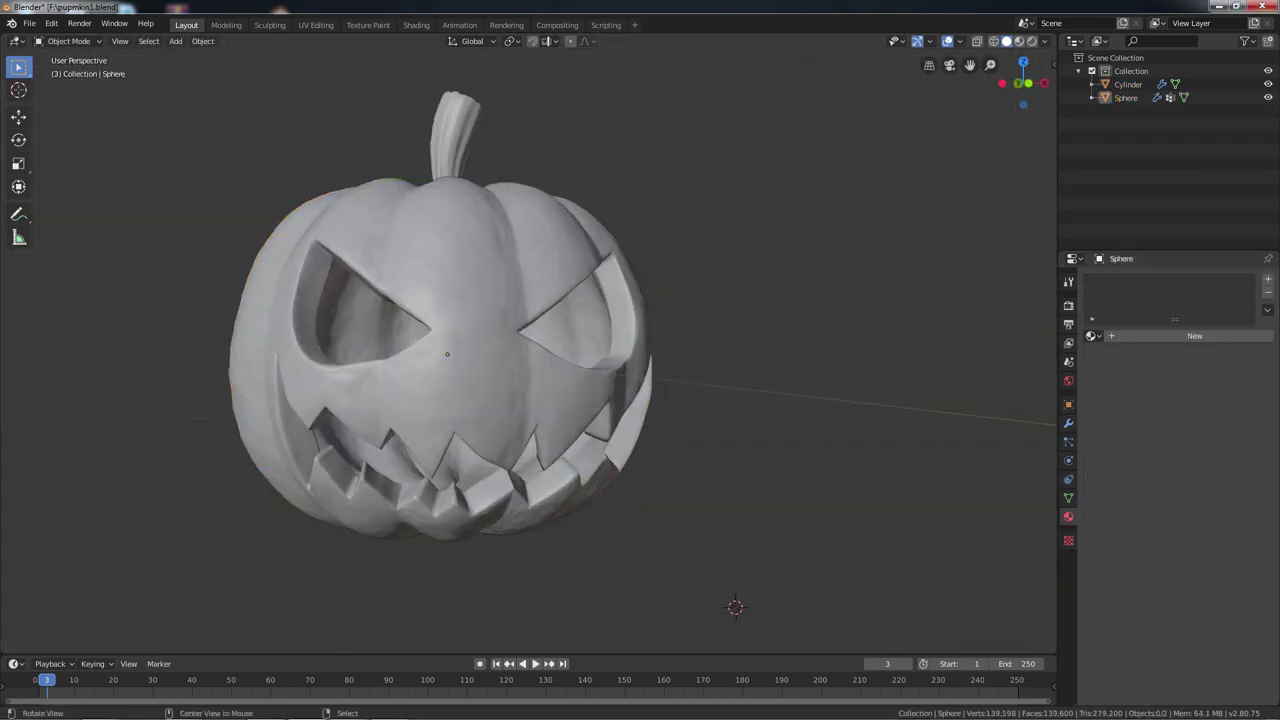
left_click(657, 642)
key("g")
key("KP_1")
left_click(590, 440)
key("r")
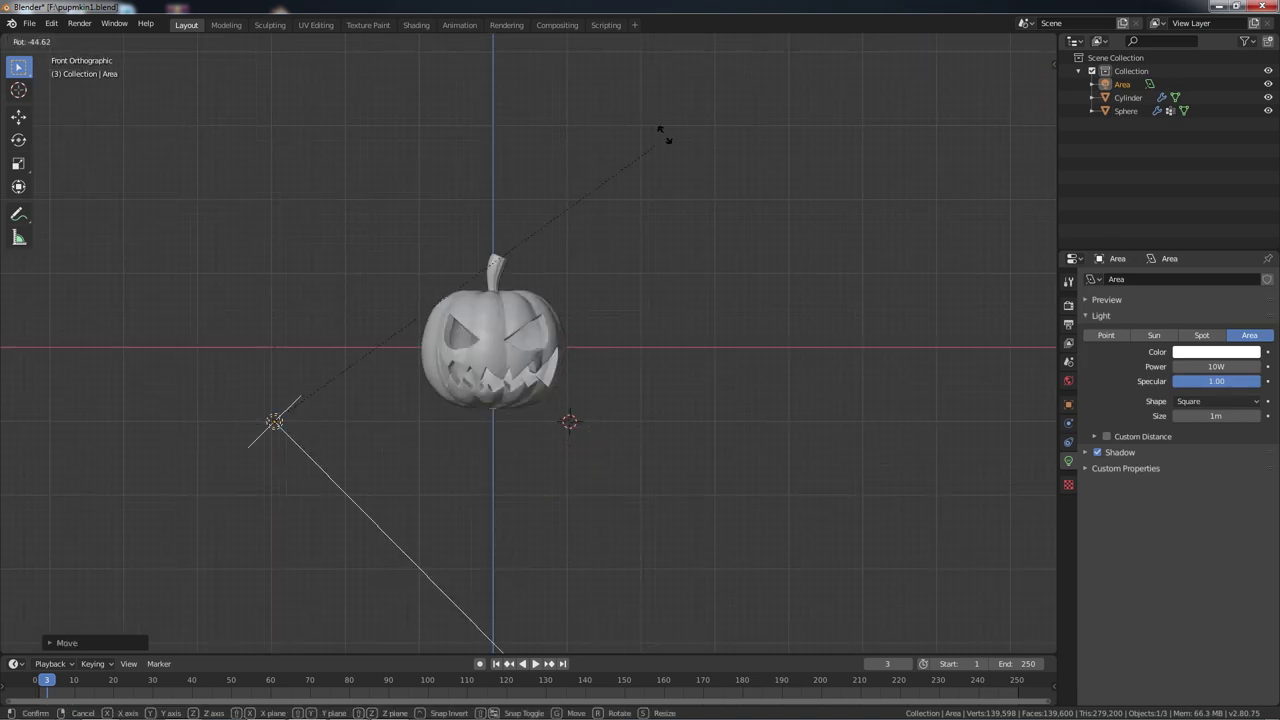
middle_click_drag(600, 400, 600, 300)
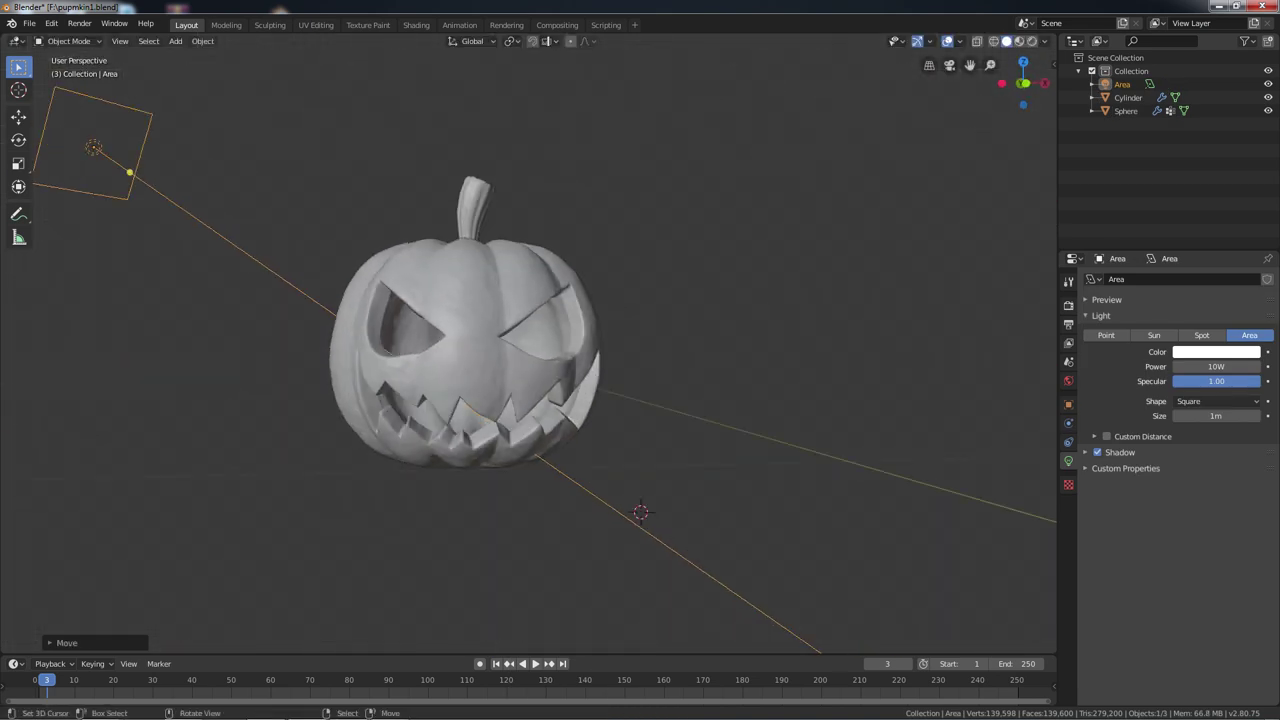
Add a camera from the current view, split off a Shader Editor, and create a new material.
key("ctrl+alt+KP_0")
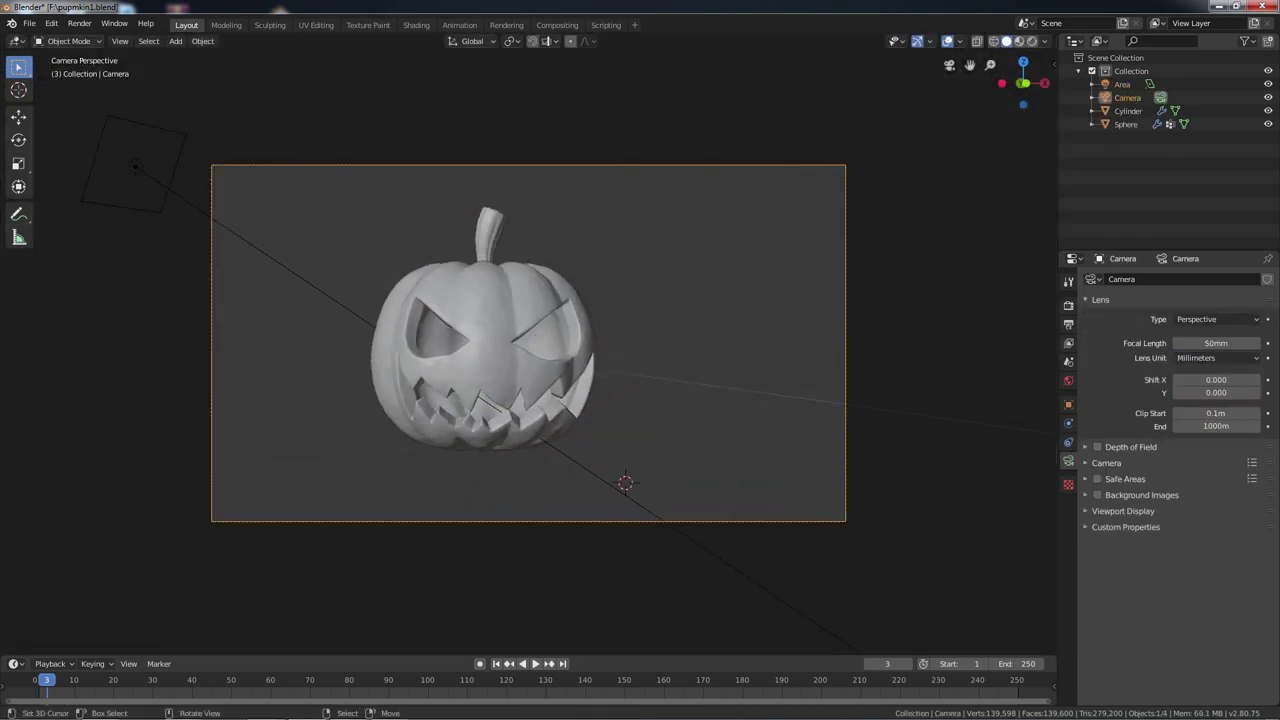
left_click_drag(4, 36, 408, 300)
left_click(48, 134)
left_click(705, 350)
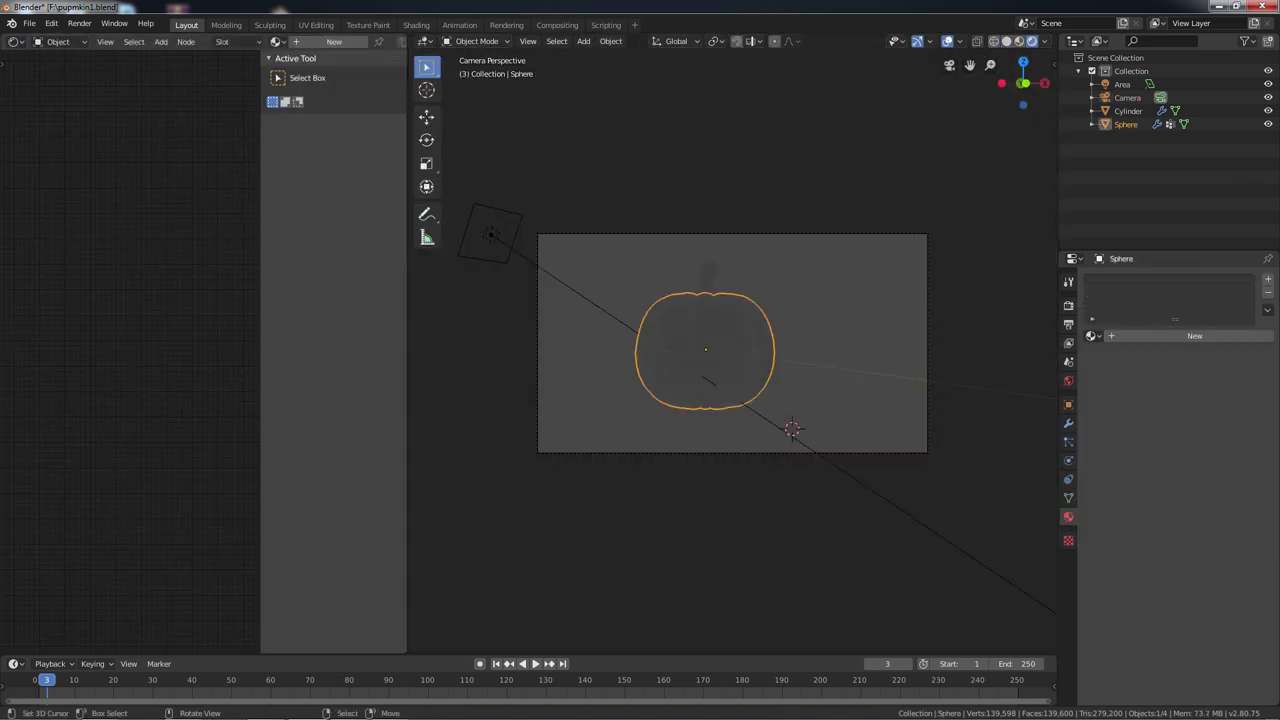
left_click(1194, 335)
Rotate the area light toward the pumpkin, checking the result in camera view.
left_click(1122, 84)
scroll(732, 343, "up", 3)
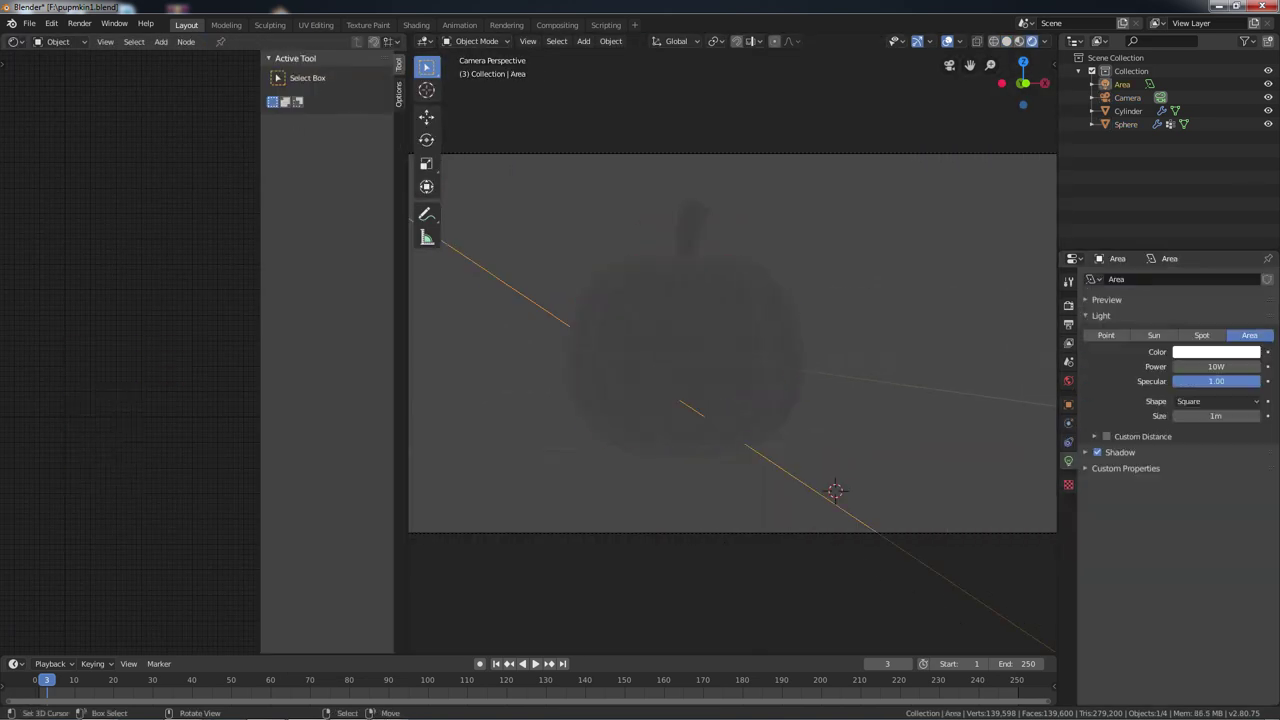
scroll(732, 343, "down", 2)
middle_click_drag(732, 343, 796, 350, "shift")
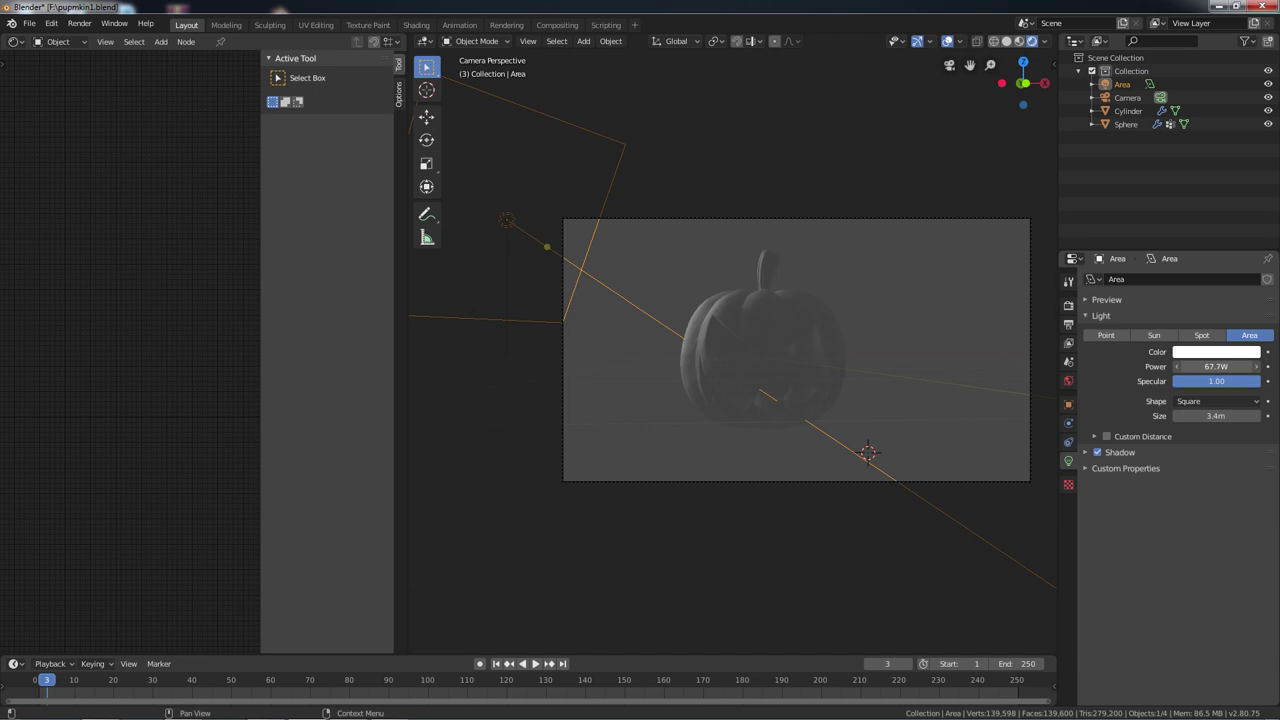
key("KP_0")
key("KP_0")
key("r")
left_click(808, 494)
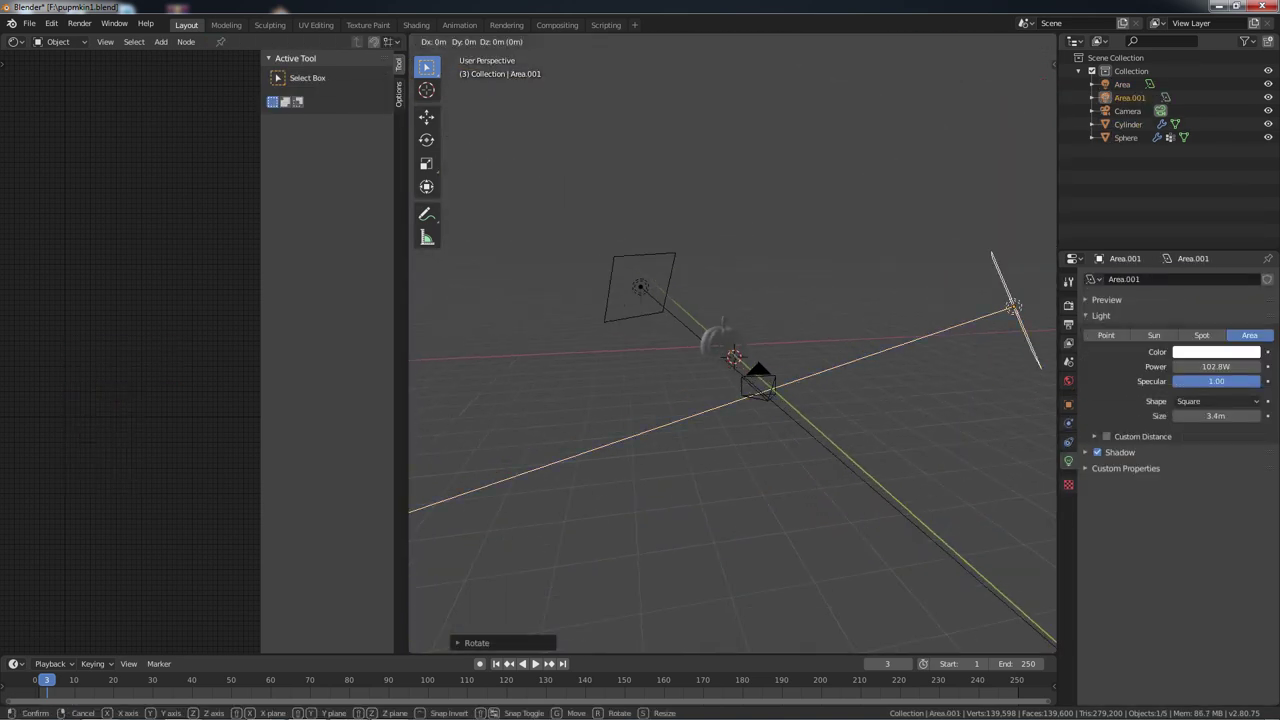
key("KP_0")
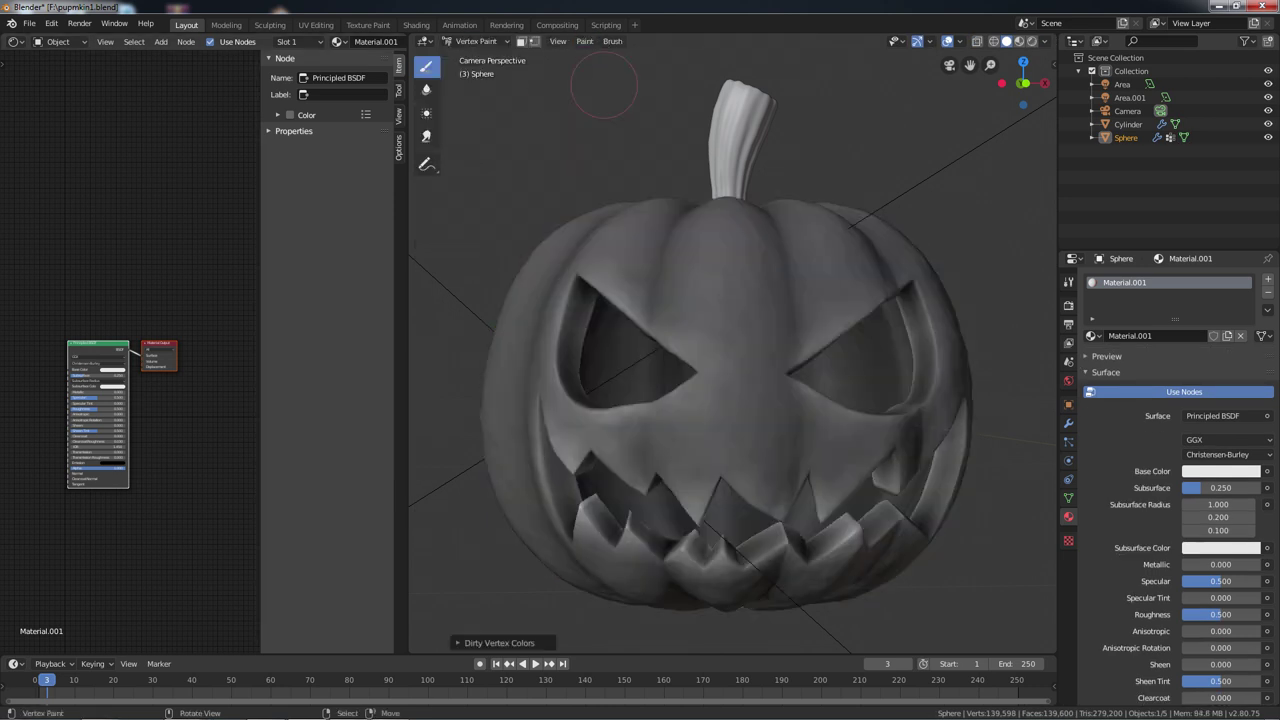
Apply Dirty Vertex Colors to darken the crevices in Vertex Paint mode.
left_click(740, 140)
left_click(478, 100)
left_click(585, 41)
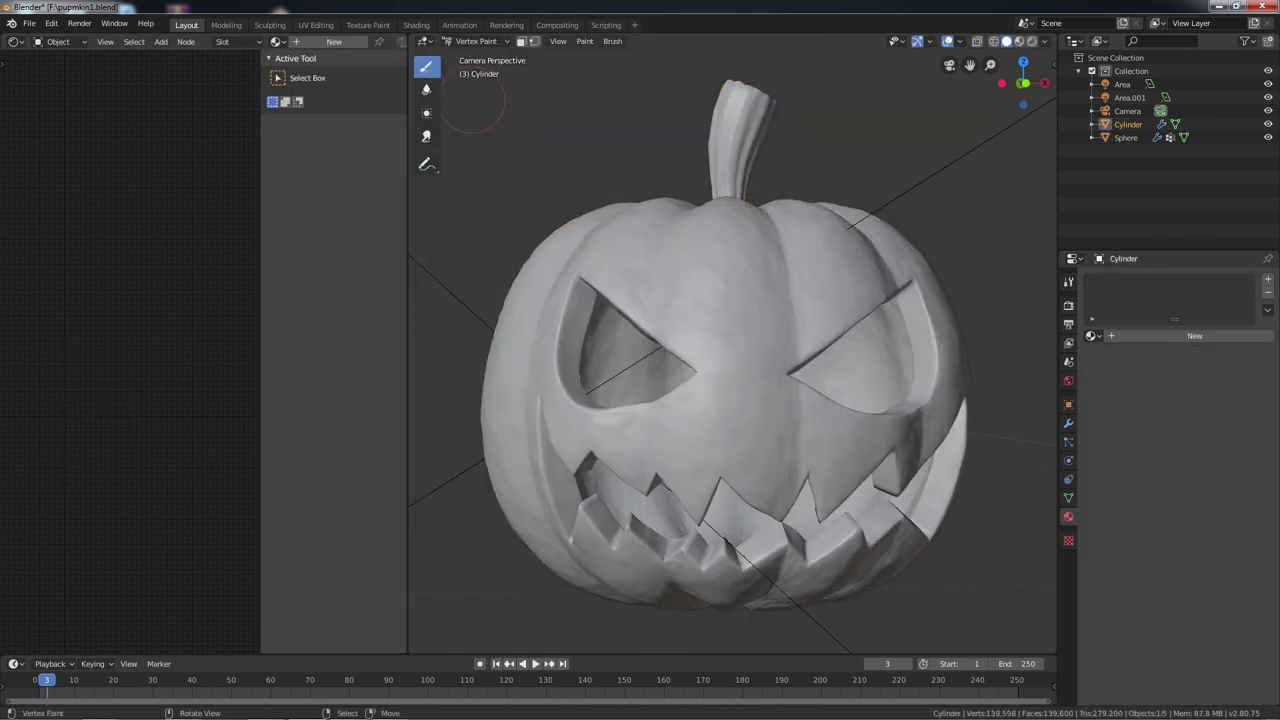
left_click(617, 85)
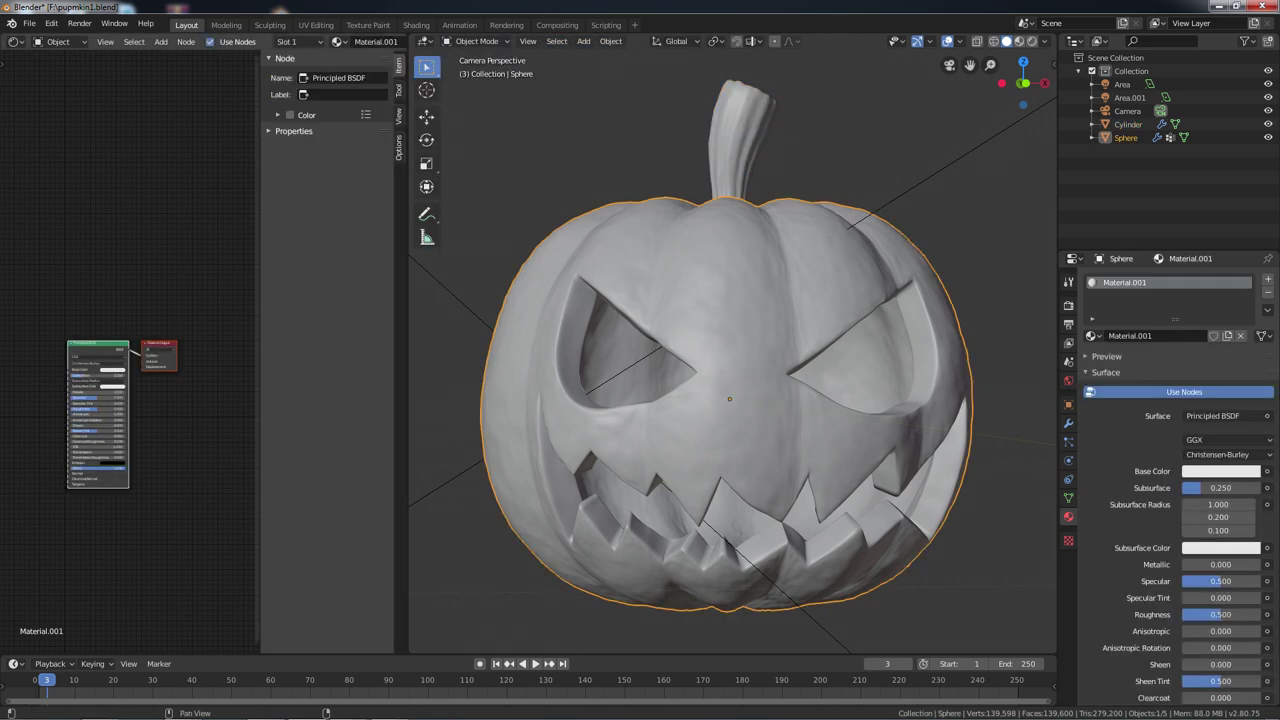
scroll(100, 415, "up", 3)
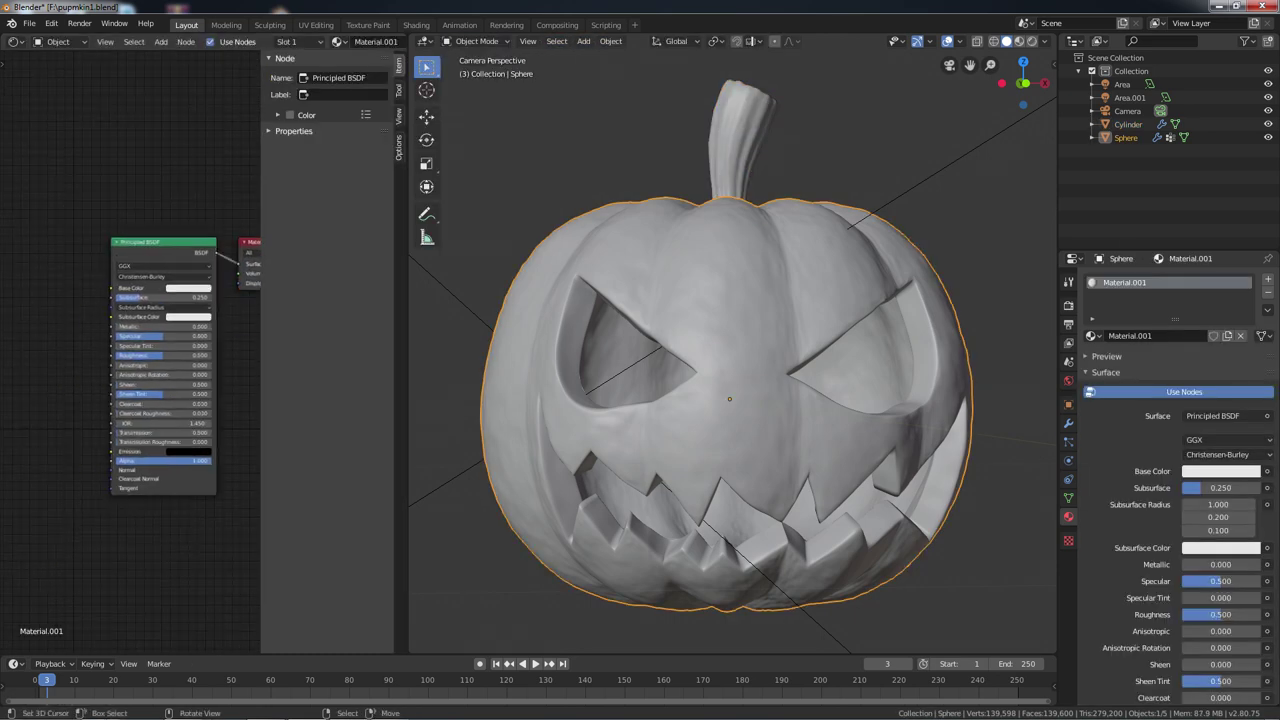
Add an Attribute node and feed its colour into a new Mix node.
left_click_drag(407, 400, 634, 400)
key("shift+a")
left_click(205, 390)
left_click(62, 262)
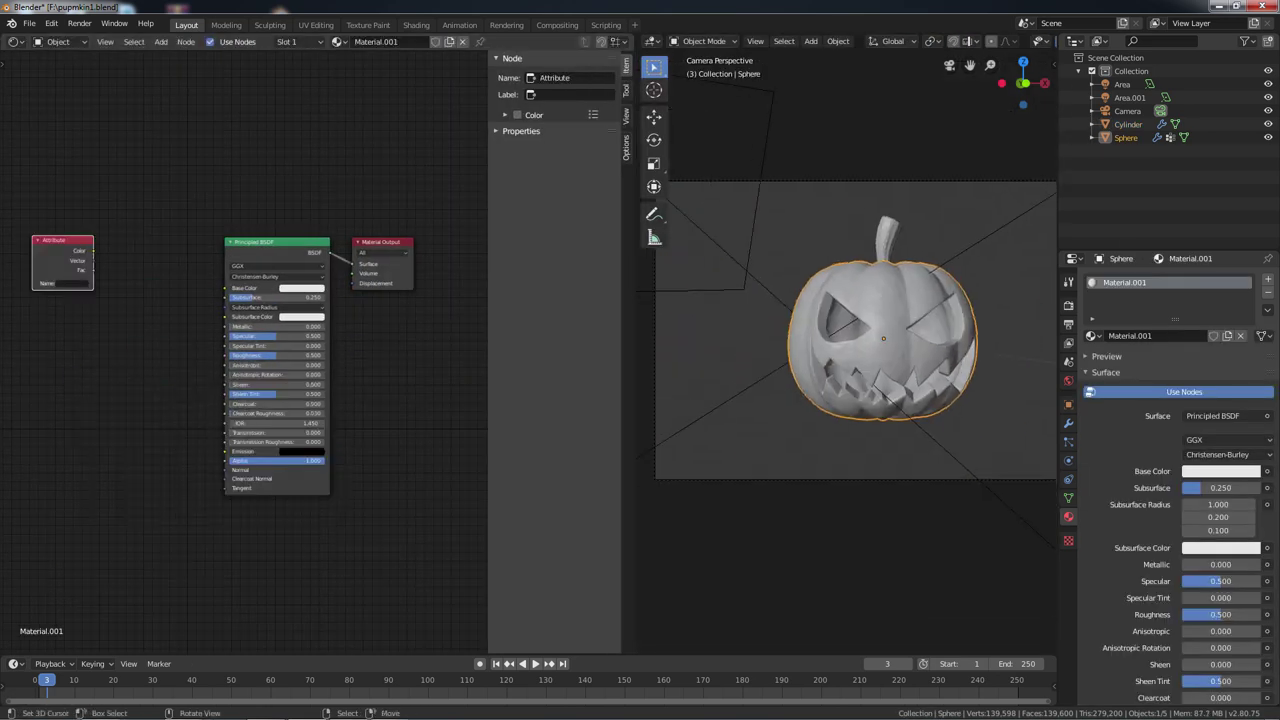
left_click(1068, 498)
left_click(185, 517)
left_click(171, 300)
left_click_drag(93, 250, 145, 340)
Set the Mix node to Multiply with a golden-orange second colour.
scroll(23, 163, "up", 2)
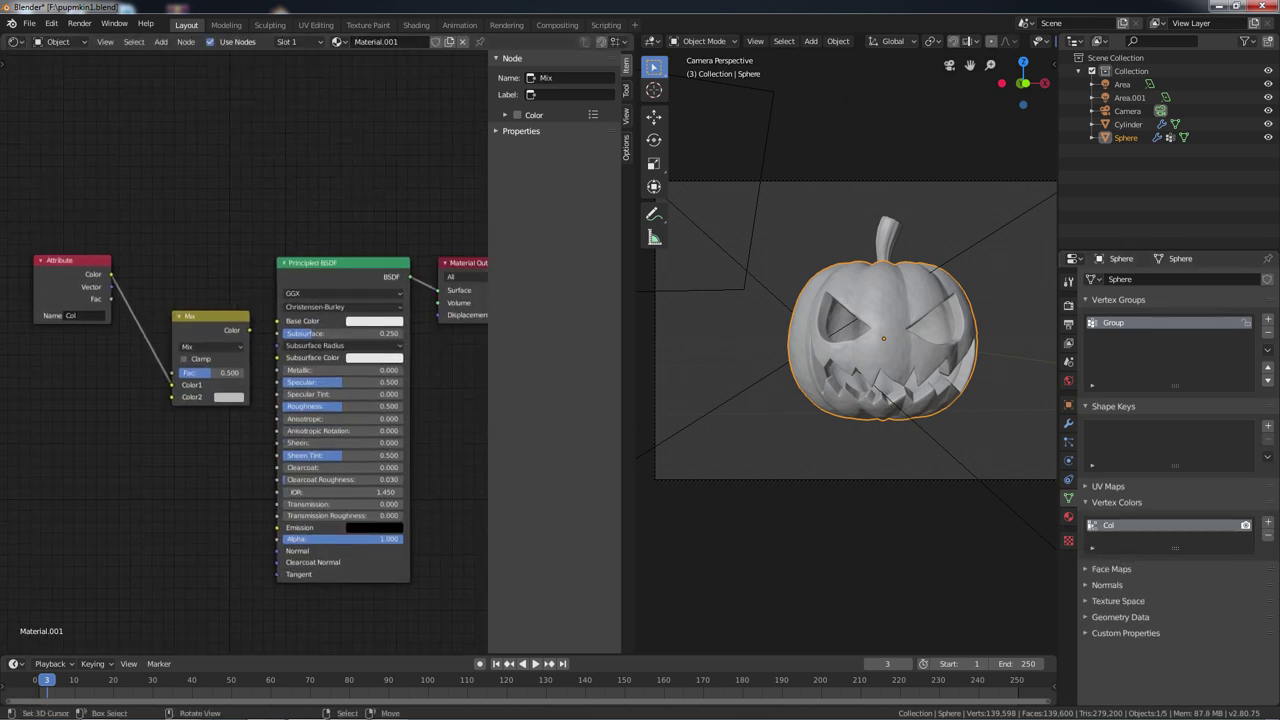
scroll(150, 400, "up", 1)
scroll(880, 340, "up", 4)
left_click(205, 345)
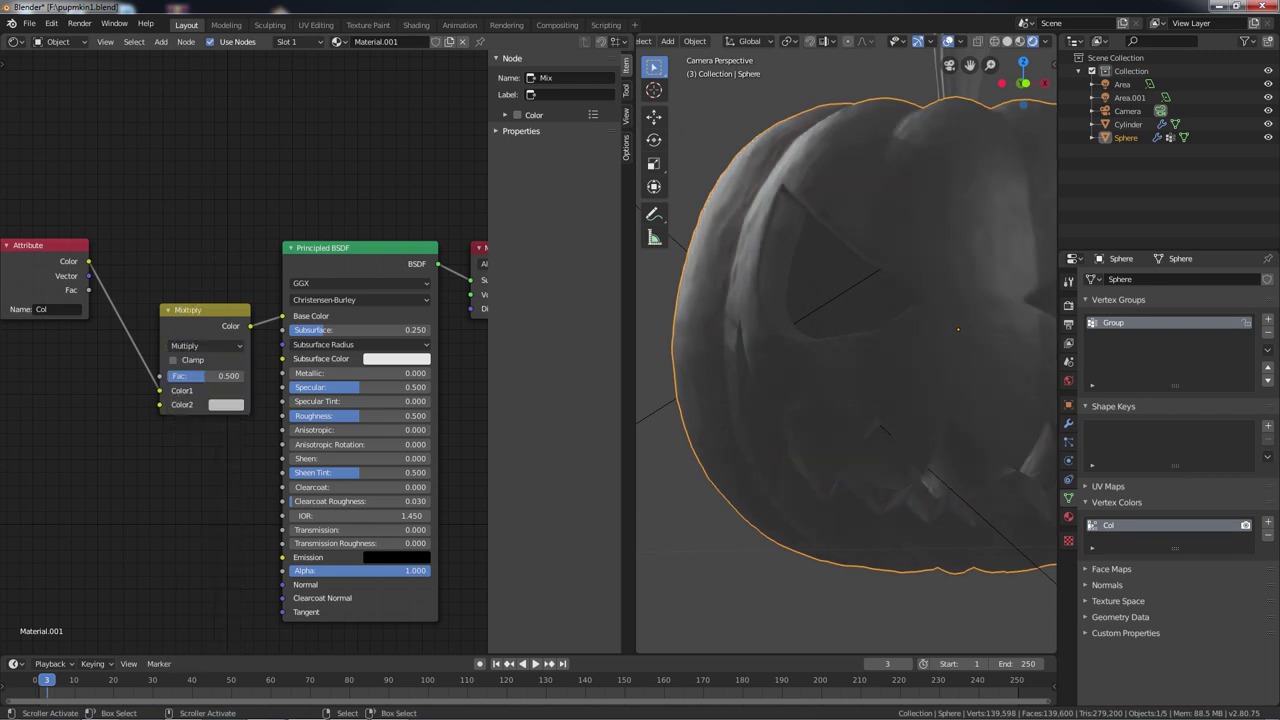
left_click(184, 396)
scroll(250, 368, "down", 1)
key("Home")
left_click(228, 397)
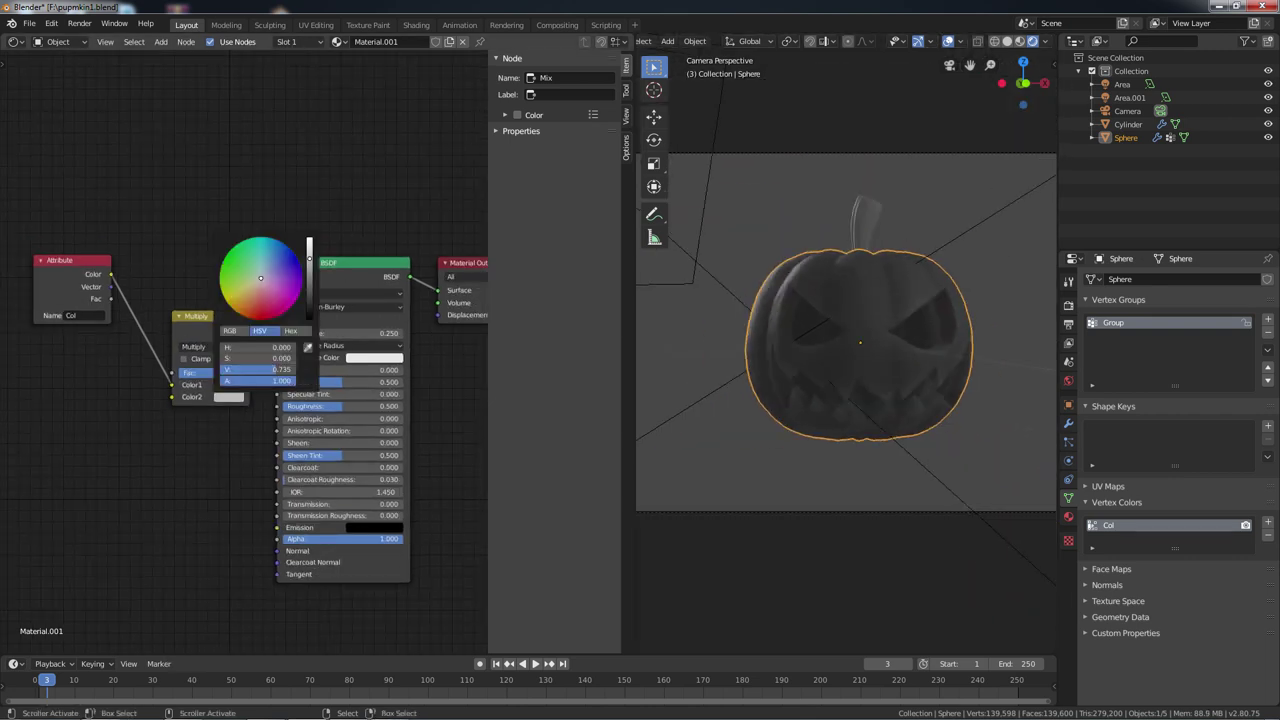
left_click(253, 311)
scroll(774, 290, "up", 3)
scroll(240, 352, "up", 2)
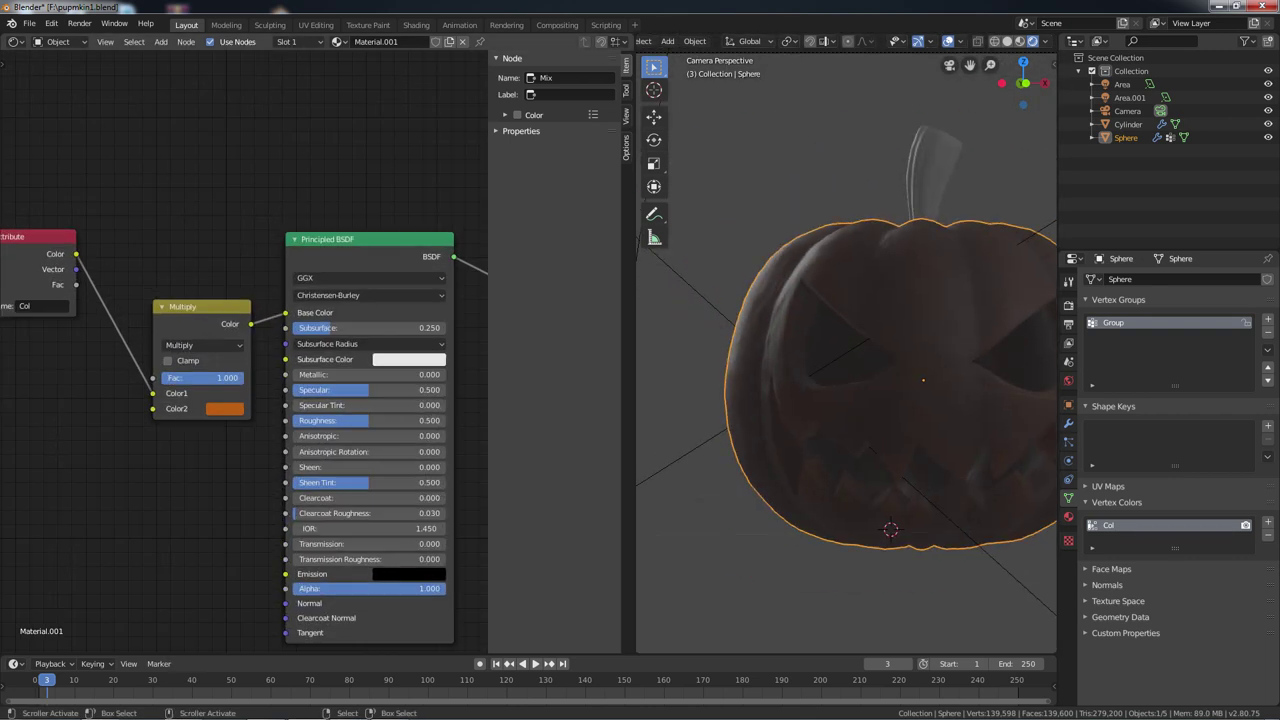
scroll(880, 380, "down", 2)
left_click(222, 413)
left_click(237, 285)
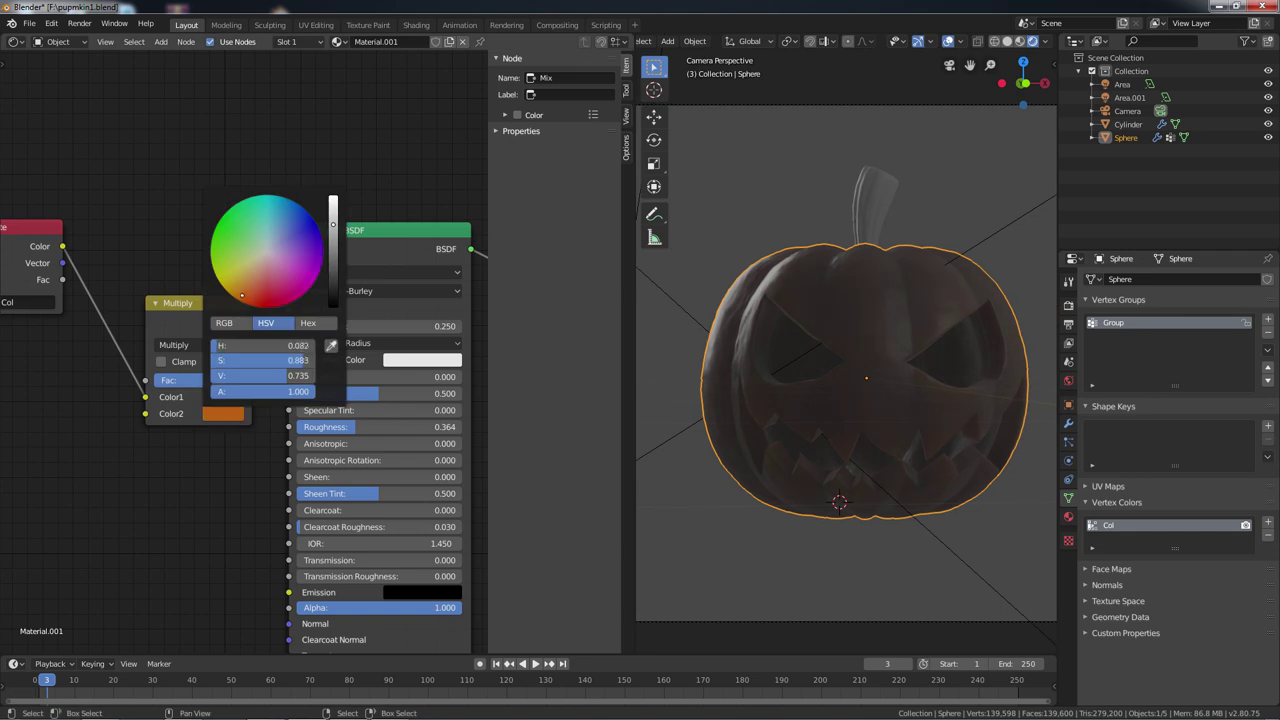
Give the Principled BSDF a yellow-orange Subsurface Color and Subsurface amount 0.15.
left_click(422, 359)
left_click(437, 240)
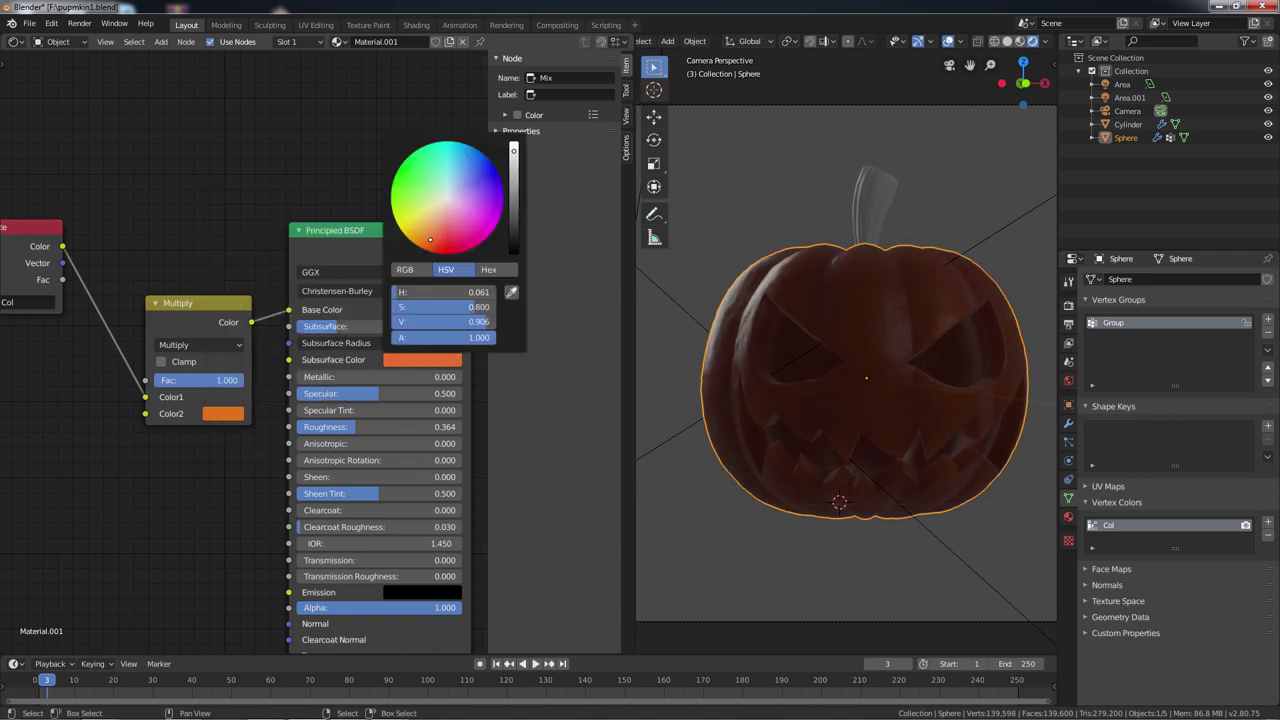
left_click(422, 359)
left_click(428, 239)
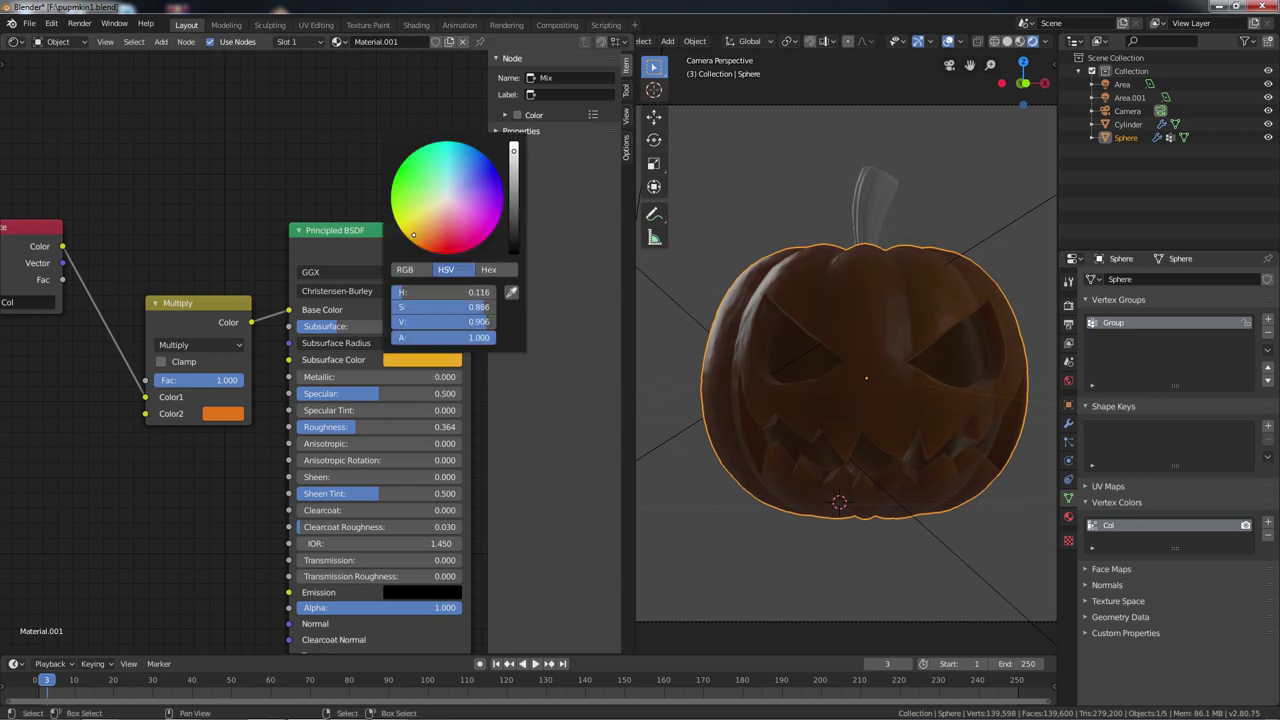
left_click(228, 413)
double_click(380, 326)
type("0.150")
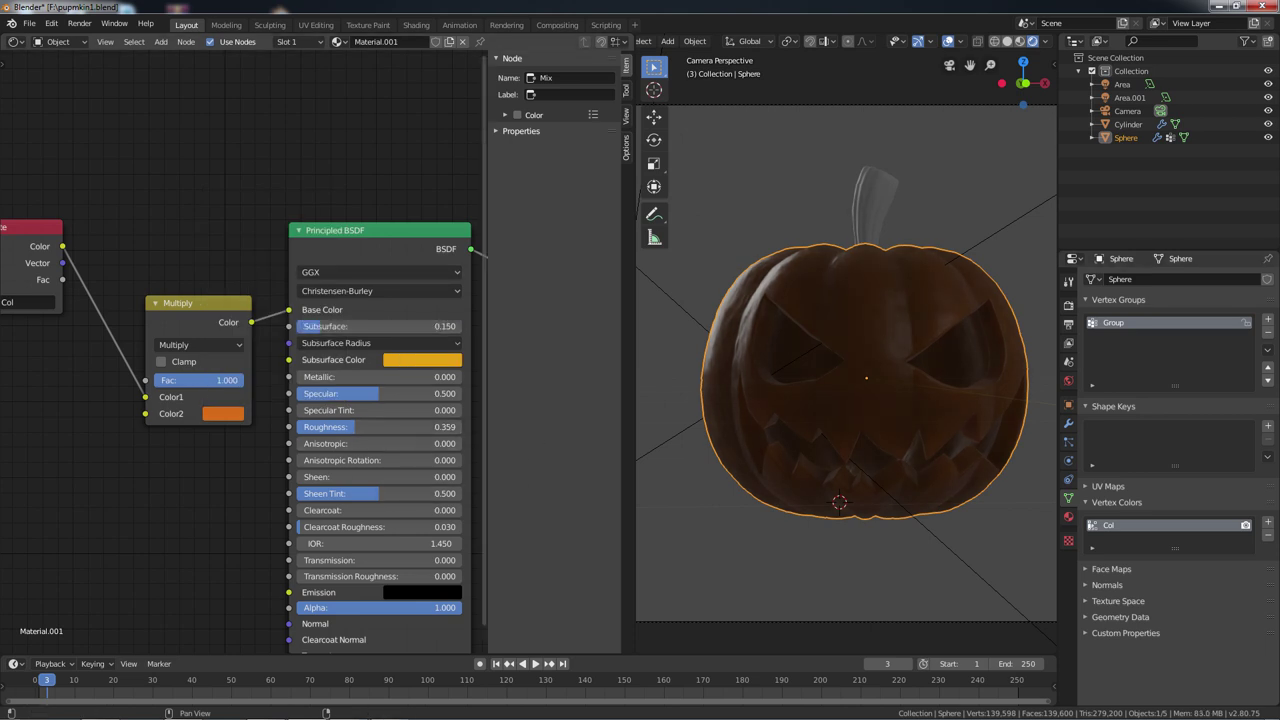
key("Home")
key("KP_1")
Add a Point light at the pumpkin's centre and raise its power to 180.9 W in Rendered view.
scroll(790, 375, "up", 5)
key("shift+s")
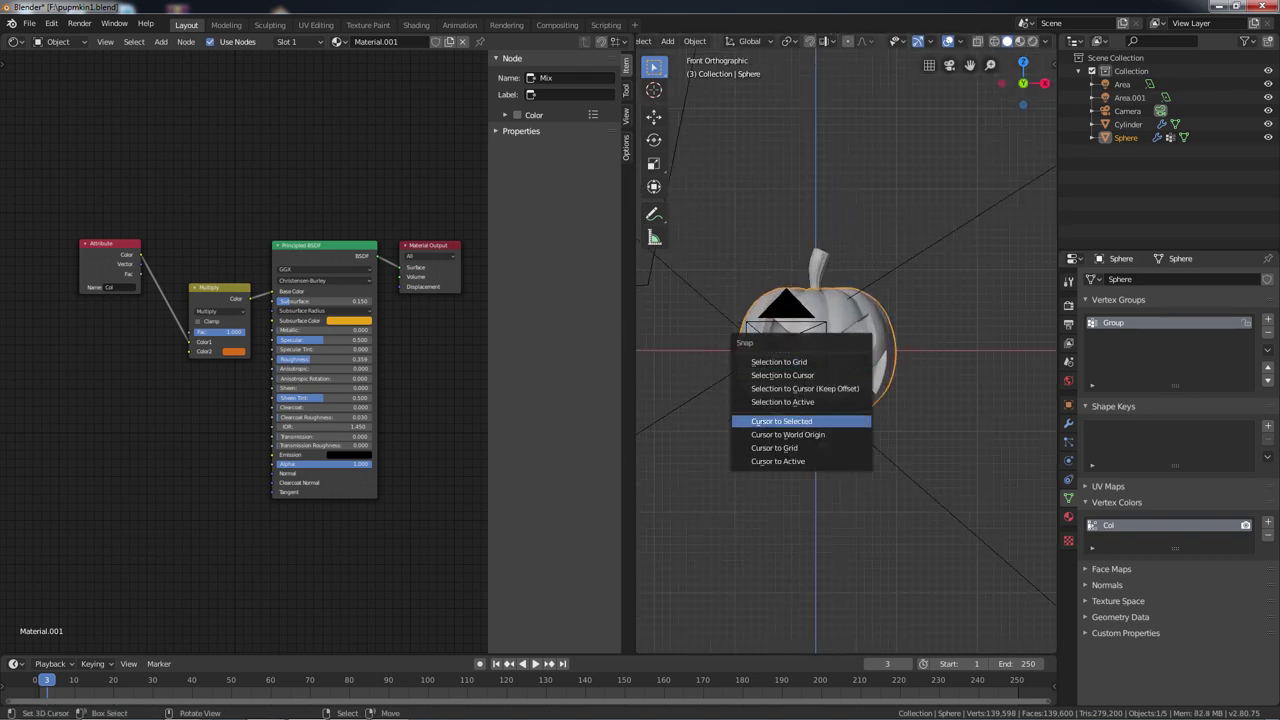
left_click(781, 421)
key("shift+a")
left_click(848, 561)
key("KP_0")
key("g")
key("Return")
left_click(1032, 41)
left_click_drag(1216, 366, 1275, 366)
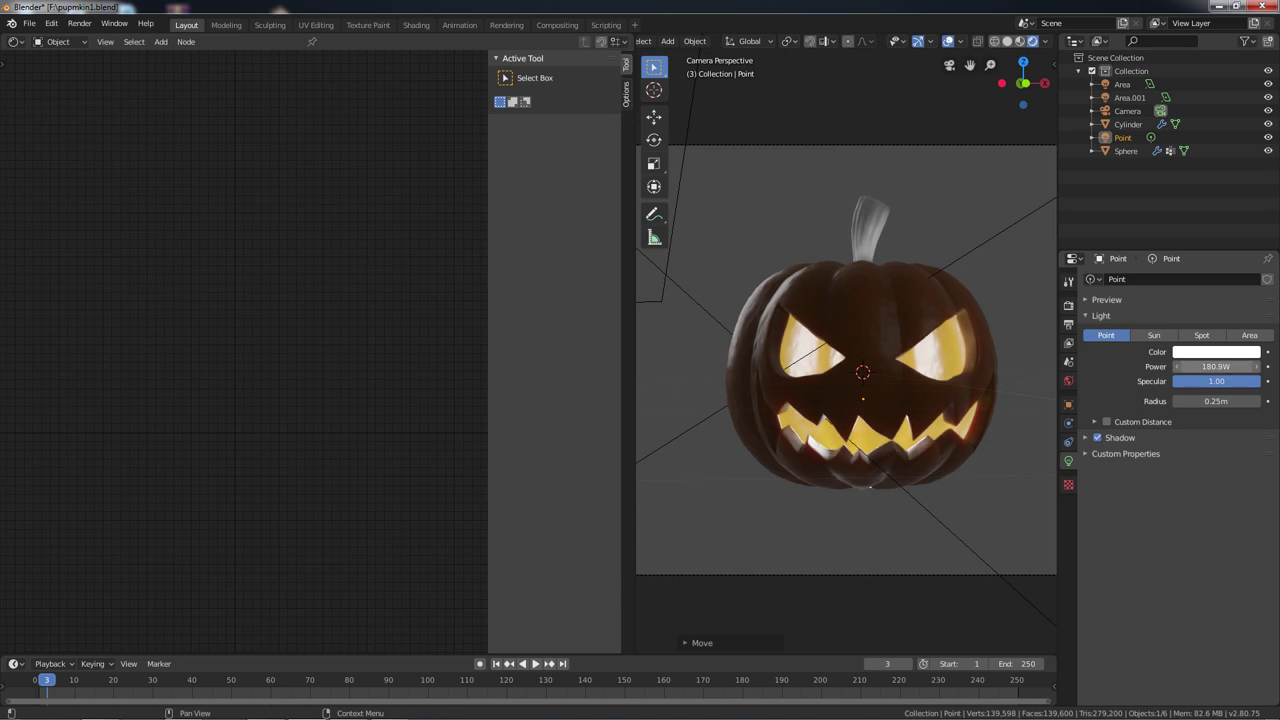
Darken the World background colour to a near-black deep navy.
right_click(1015, 446, "shift")
left_click(1068, 380)
left_click(1225, 367)
left_click(1222, 194)
left_click_drag(1249, 190, 1249, 265)
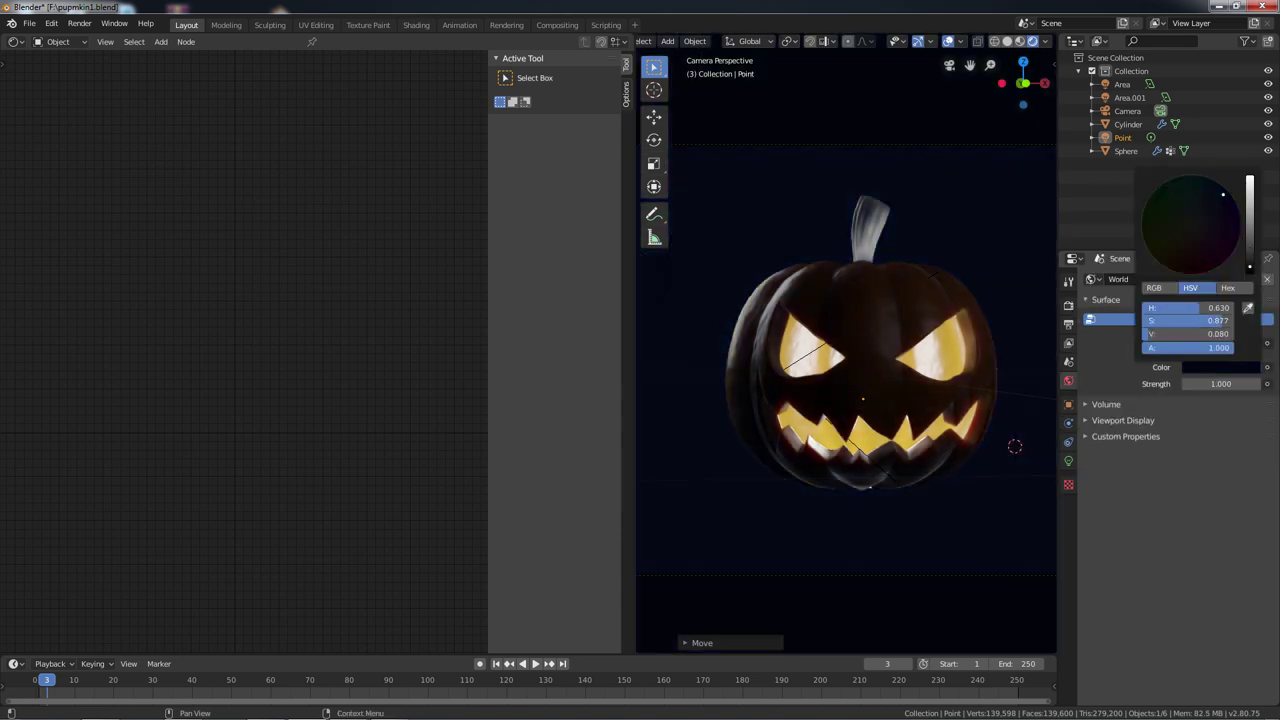
left_click(915, 340)
scroll(248, 340, "up", 3)
left_click(226, 351)
left_click(247, 234)
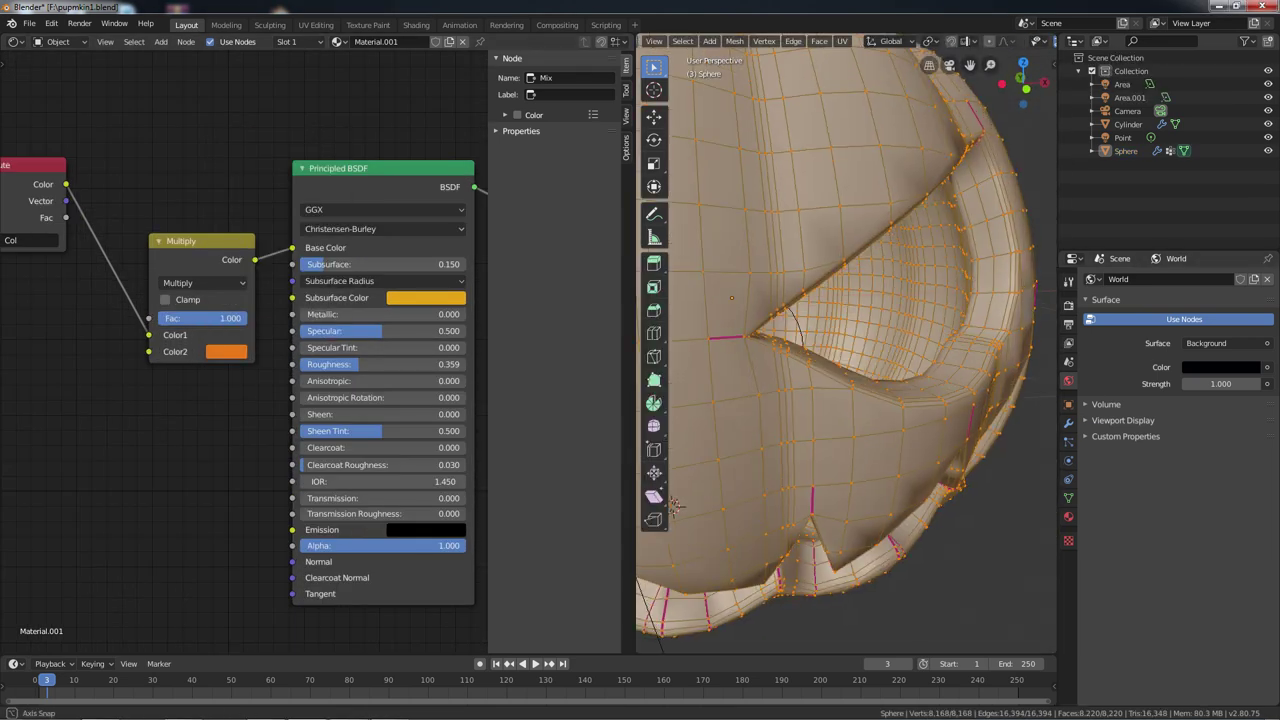
Reveal the pumpkin's inner cut faces and assign them a second material, Material.002.
scroll(846, 350, "down", 3)
middle_click_drag(846, 350, 760, 330)
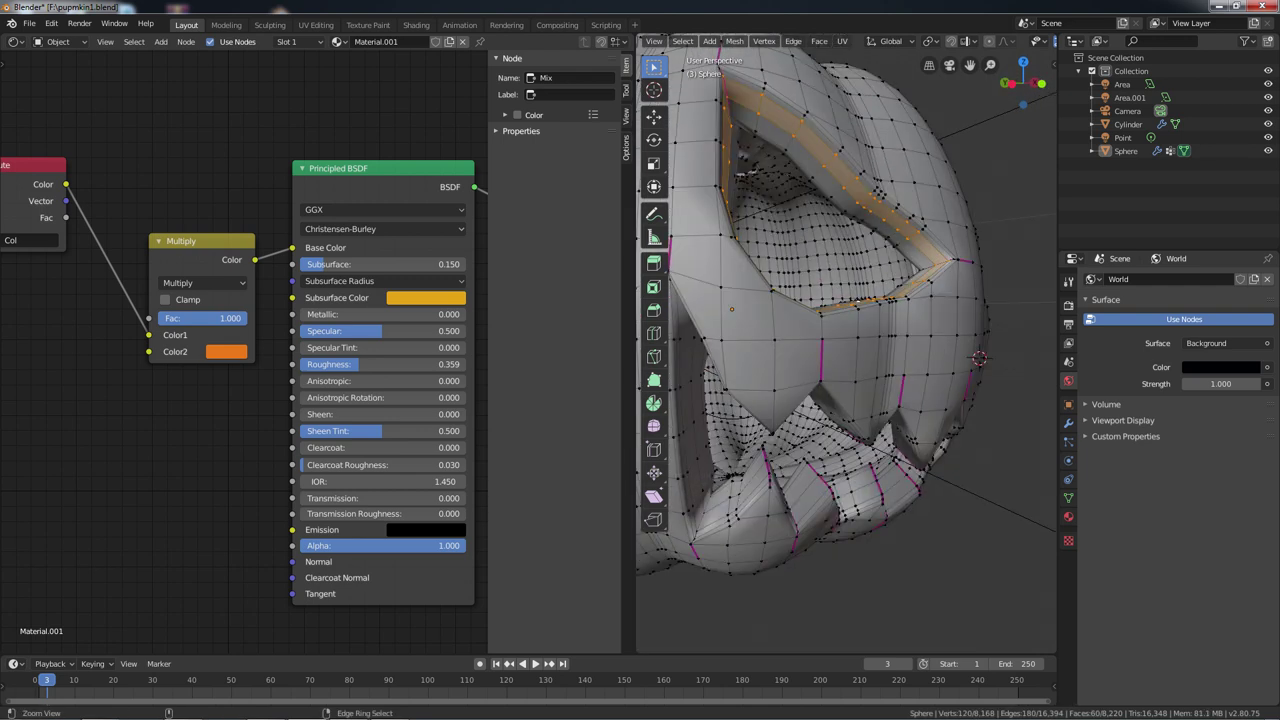
key("KP_Divide")
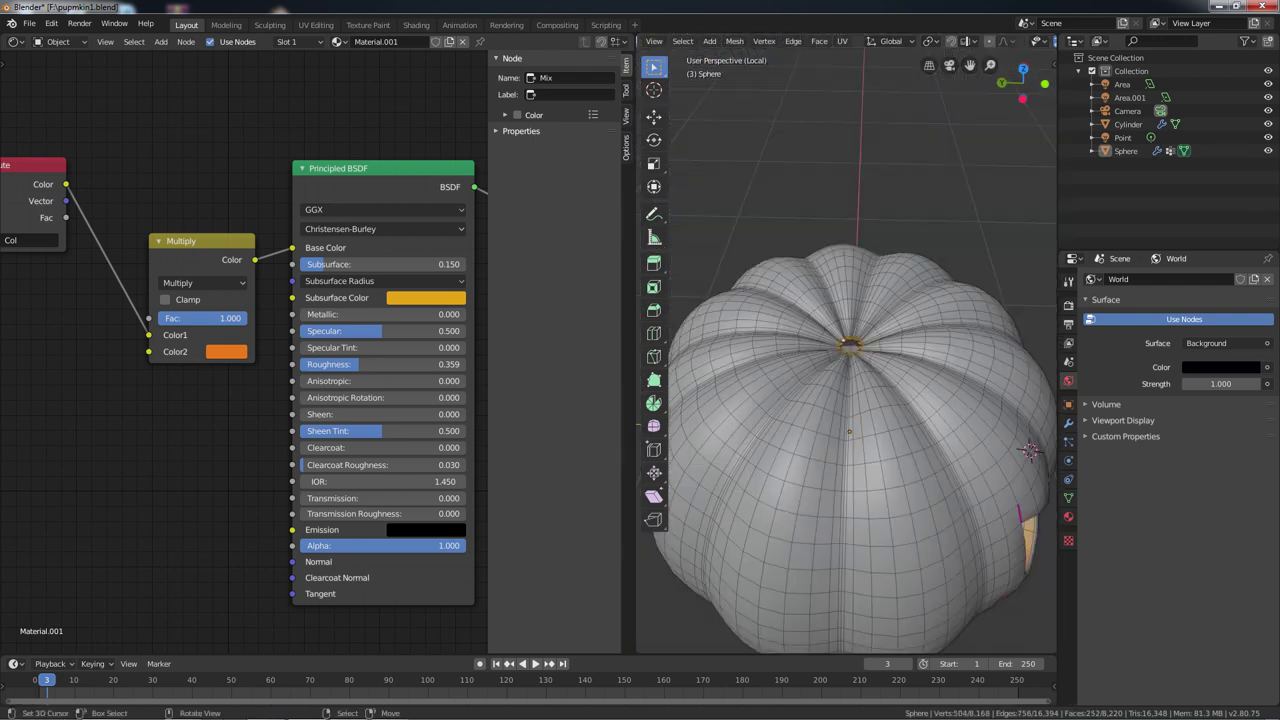
key("alt+h")
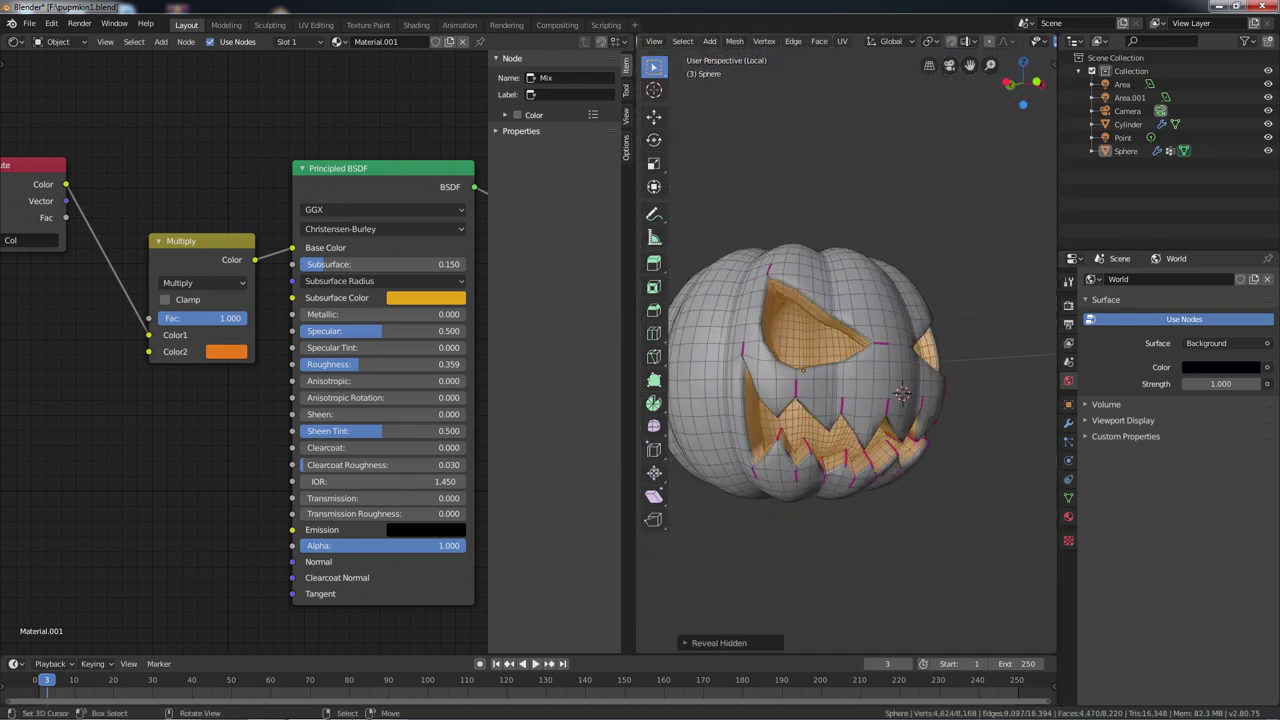
left_click(1268, 282)
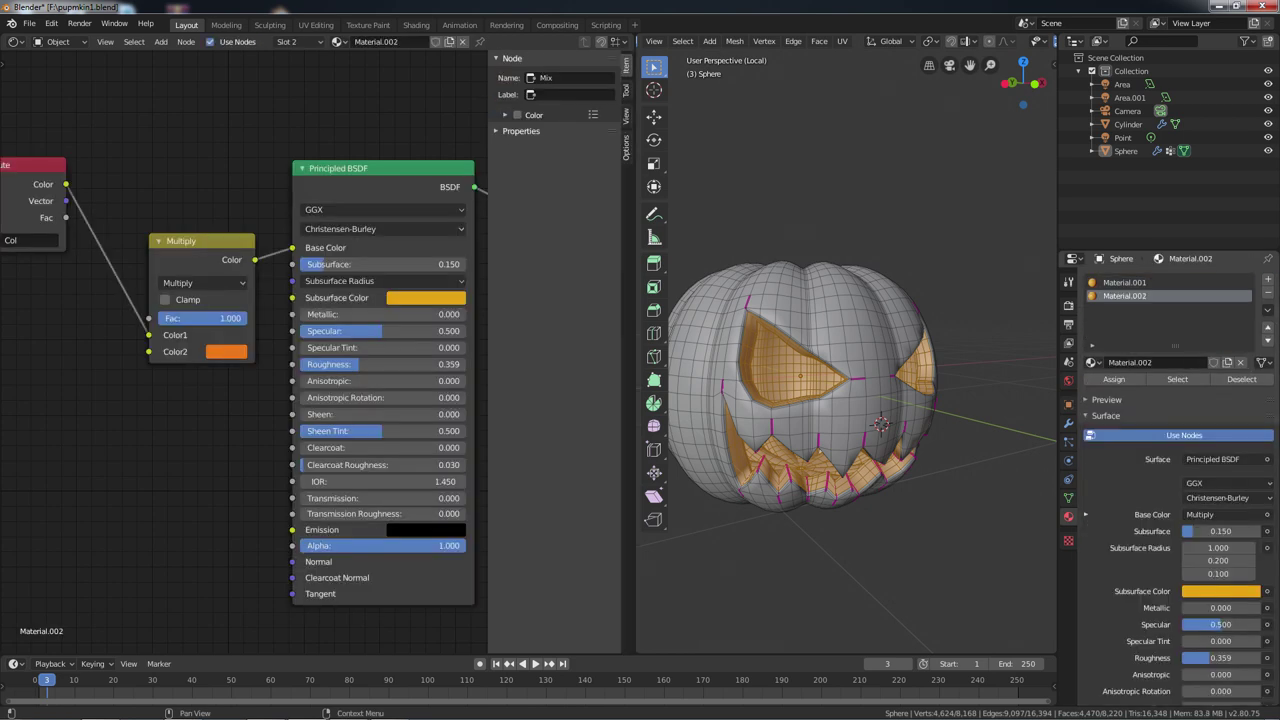
left_click(1113, 379)
key("Tab")
key("KP_Divide")
key("z")
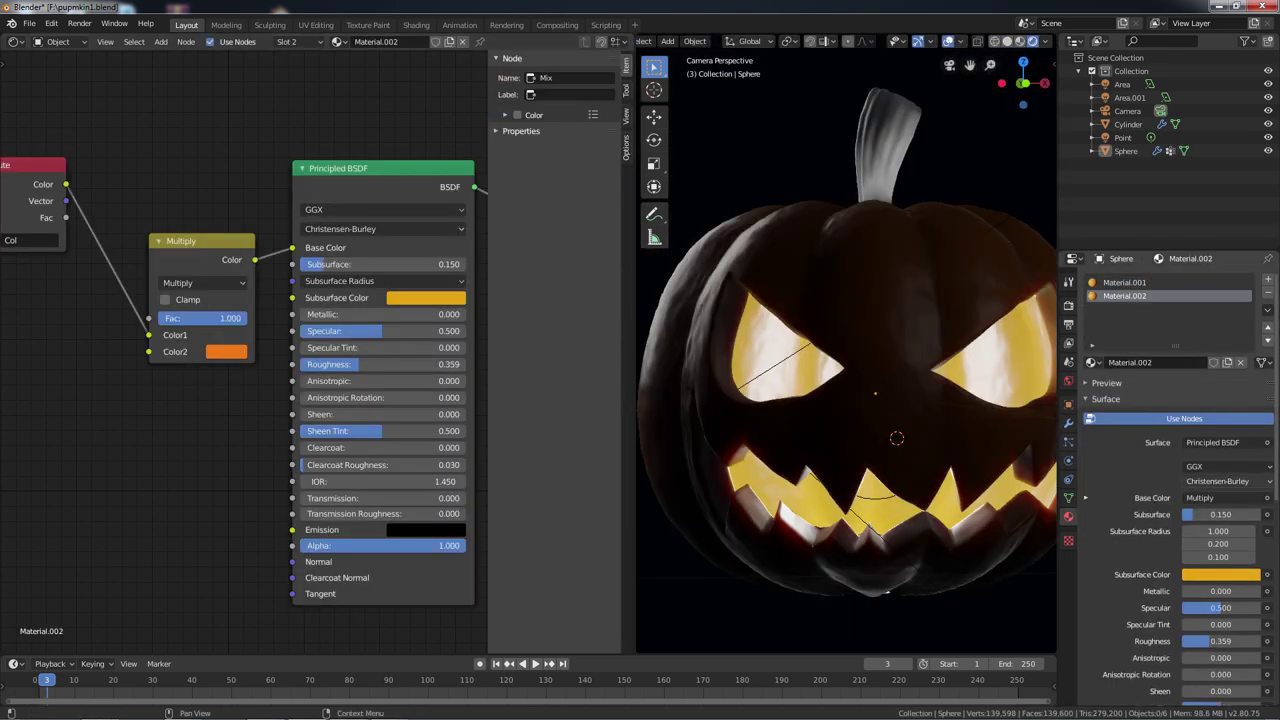
Lighten Material.002's orange mix colour and make its subsurface colour pale yellow.
left_click(226, 351)
left_click(860, 300)
scroll(860, 380, "down", 2)
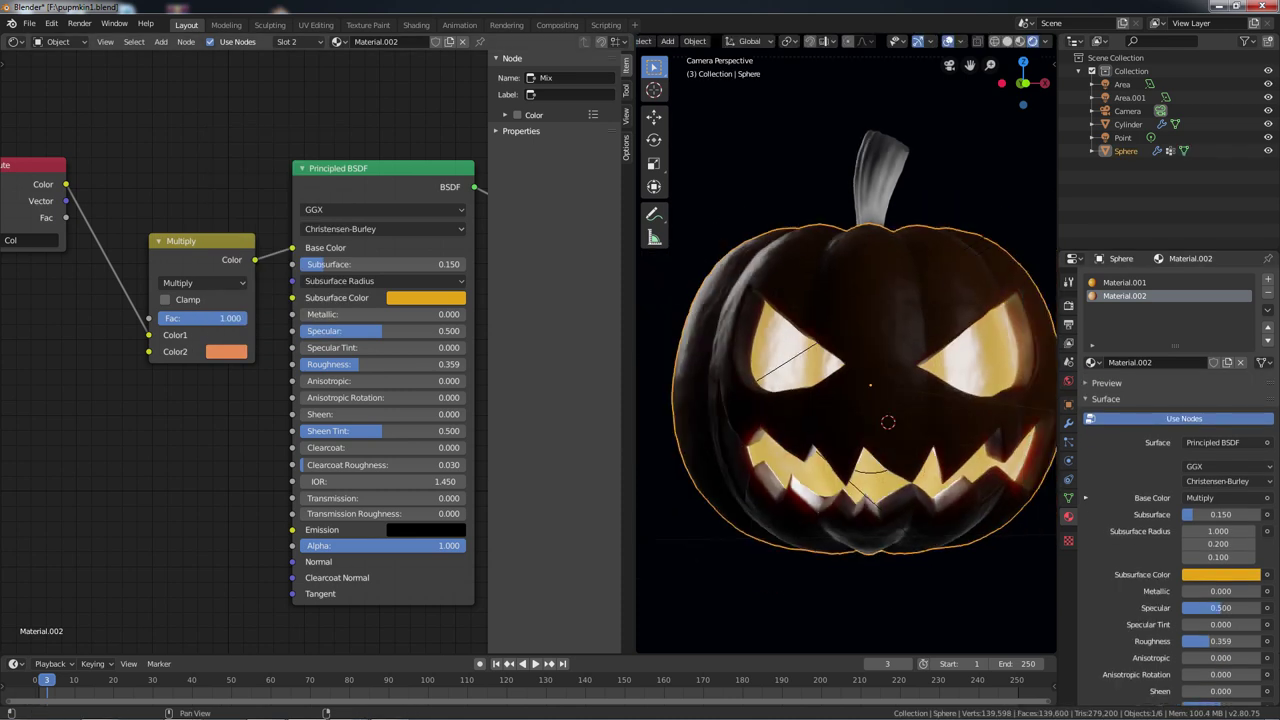
key("Tab")
key("Tab")
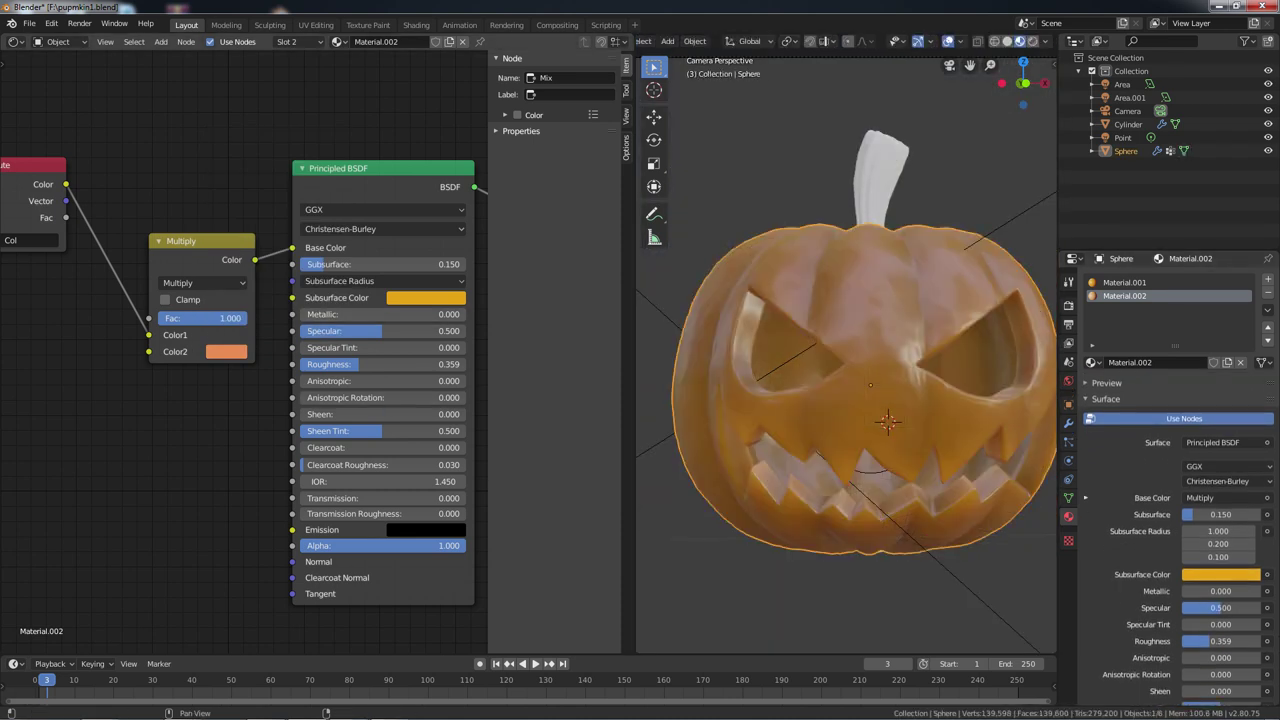
left_click(426, 297)
left_click(437, 146)
left_click(226, 351)
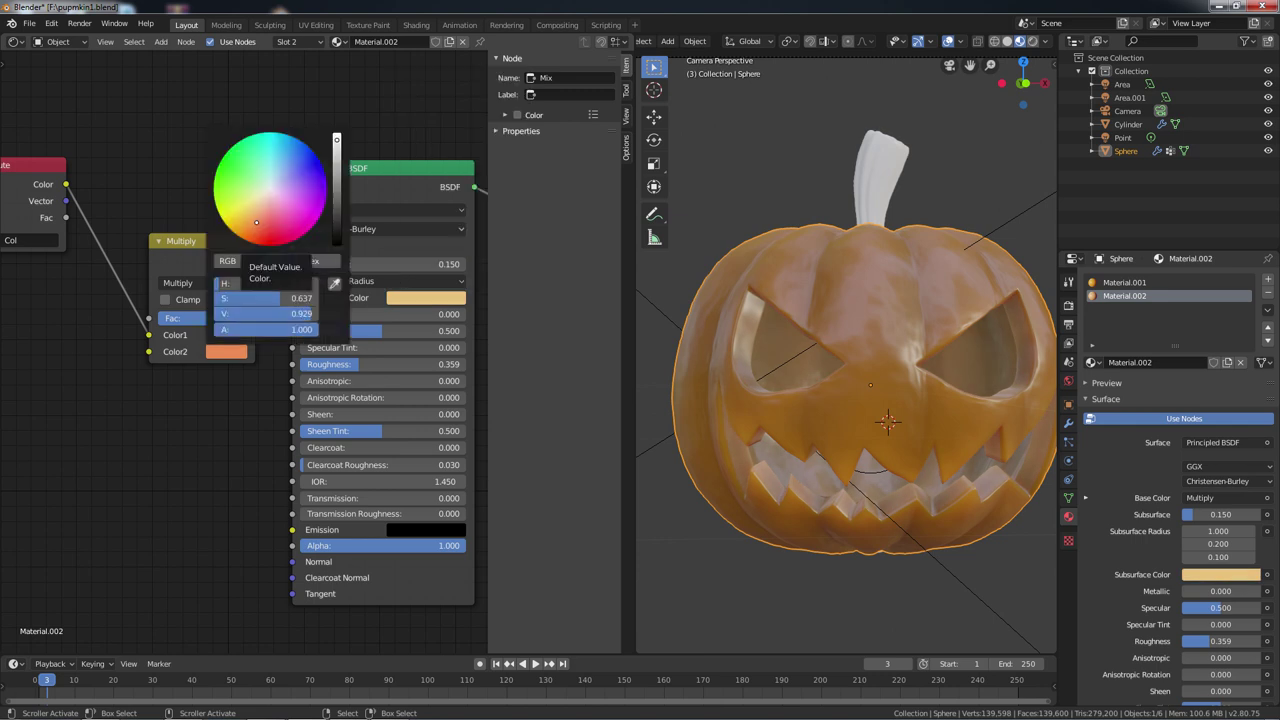
Make the point light inside the pumpkin a warm peach-orange and review the area light's colour.
left_click(1033, 41)
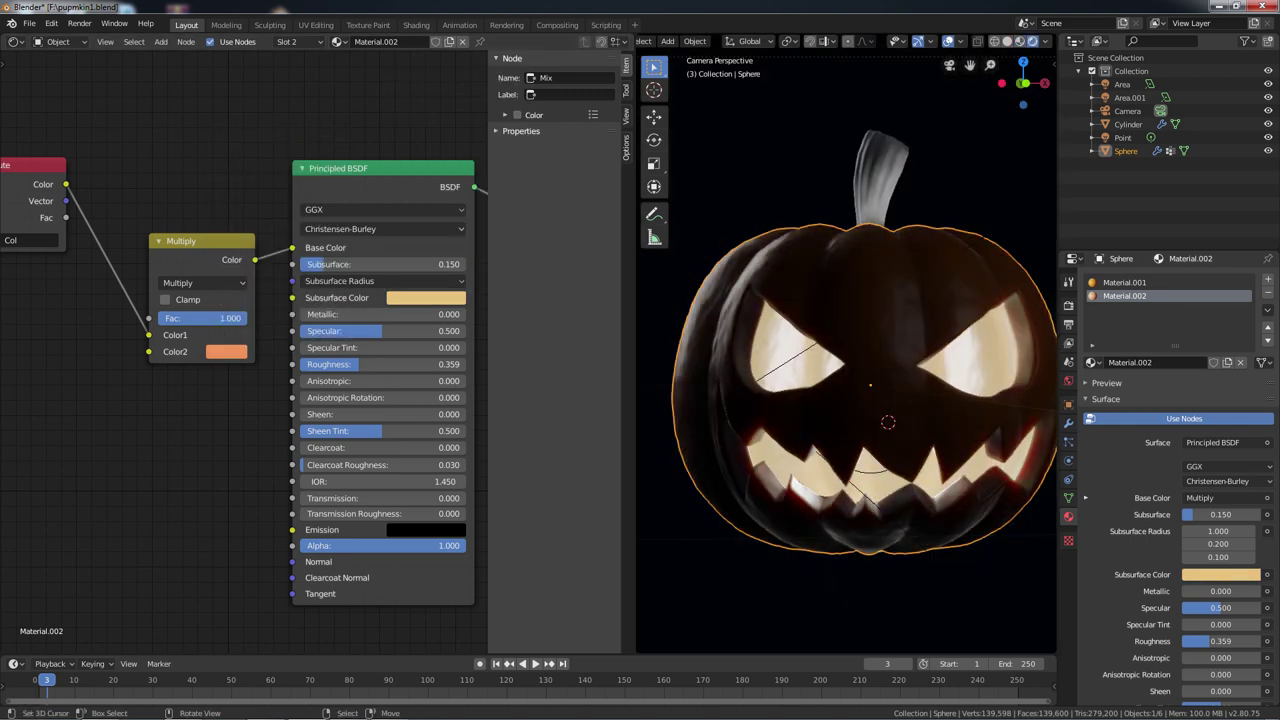
left_click(870, 423)
left_click(1216, 352)
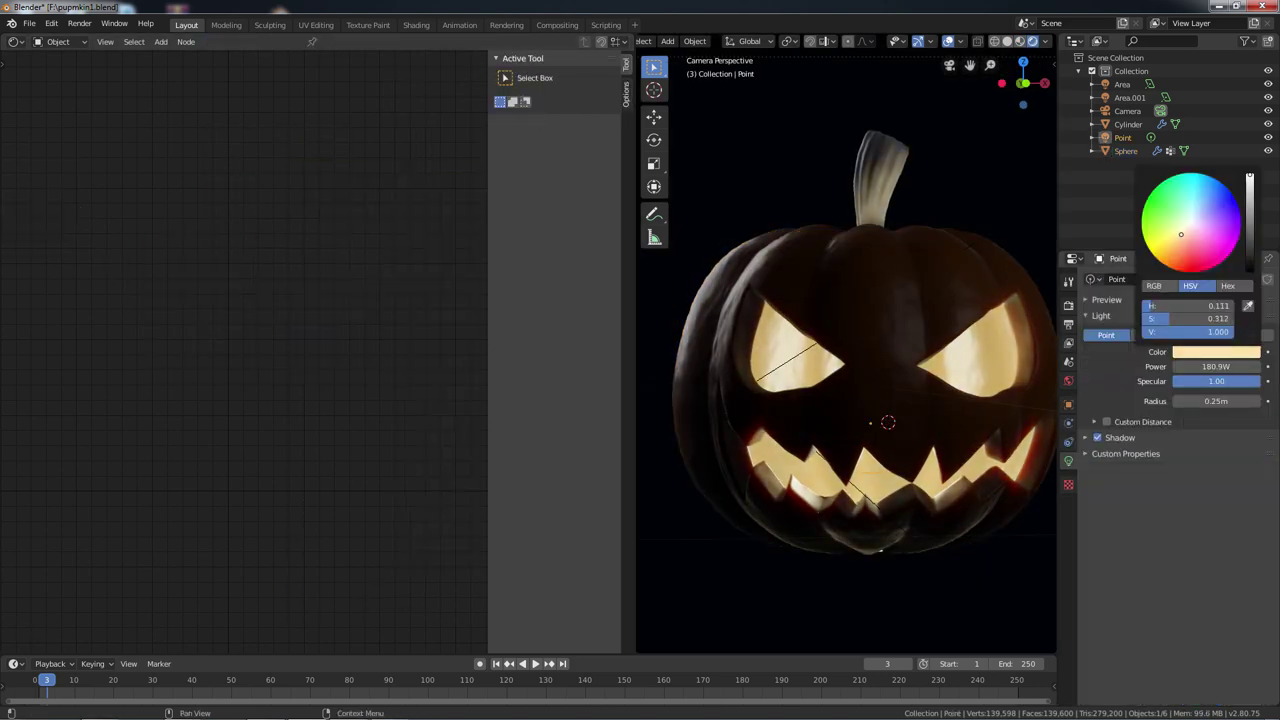
left_click_drag(1181, 234, 1175, 247)
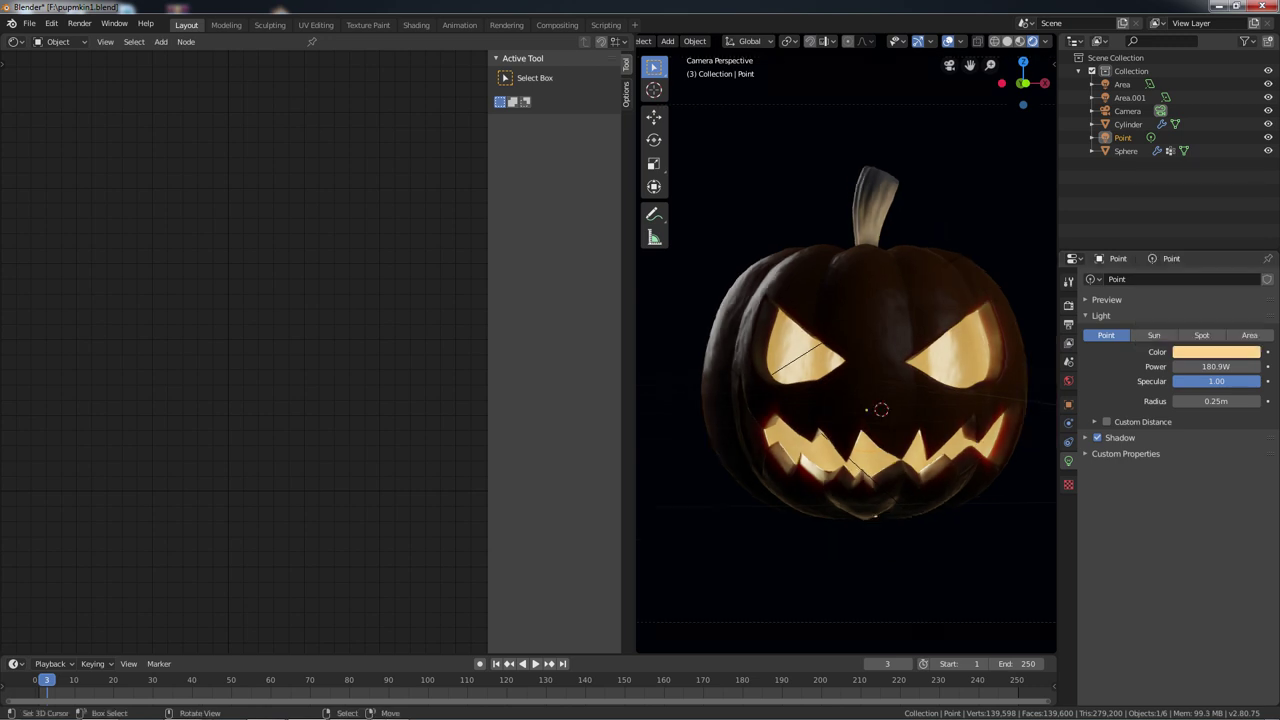
scroll(850, 350, "down", 4)
left_click(697, 254)
left_click(1216, 352)
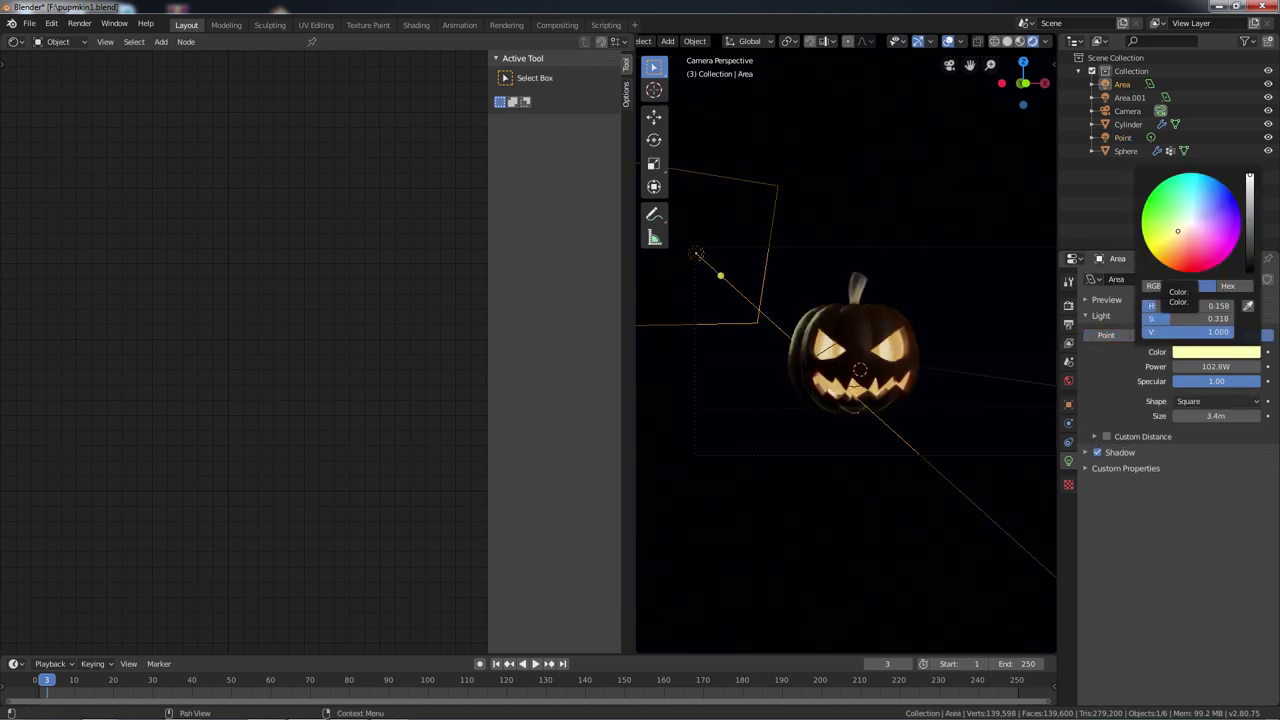
Shift the pumpkin body's multiply colour toward a deeper brownish orange.
scroll(850, 350, "up", 5)
left_click(860, 380)
left_click(426, 297)
mouse_move(435, 154)
left_mouse_down()
mouse_move(446, 179)
mouse_move(416, 166)
left_mouse_up()
left_click(226, 351)
Re-aim the first area light by rotating it and moving it vertically.
scroll(850, 350, "down", 4)
left_click(1130, 97)
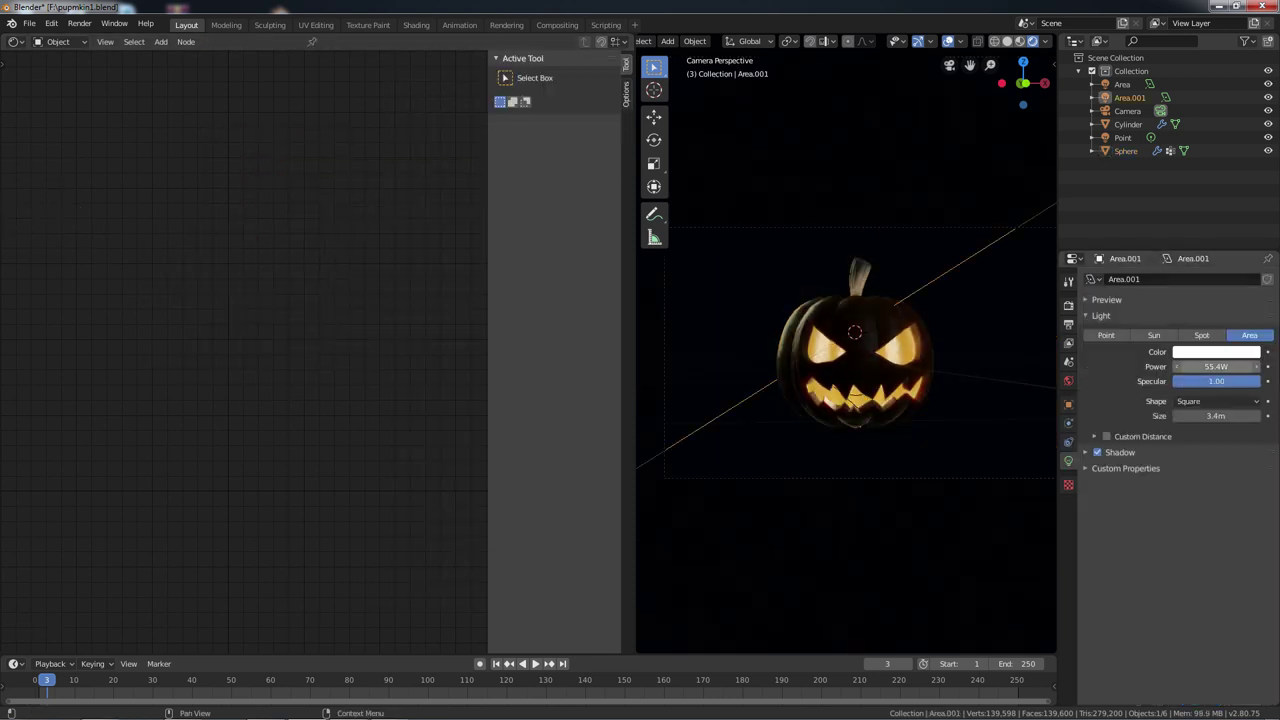
left_click(1122, 84)
key("r")
key("Return")
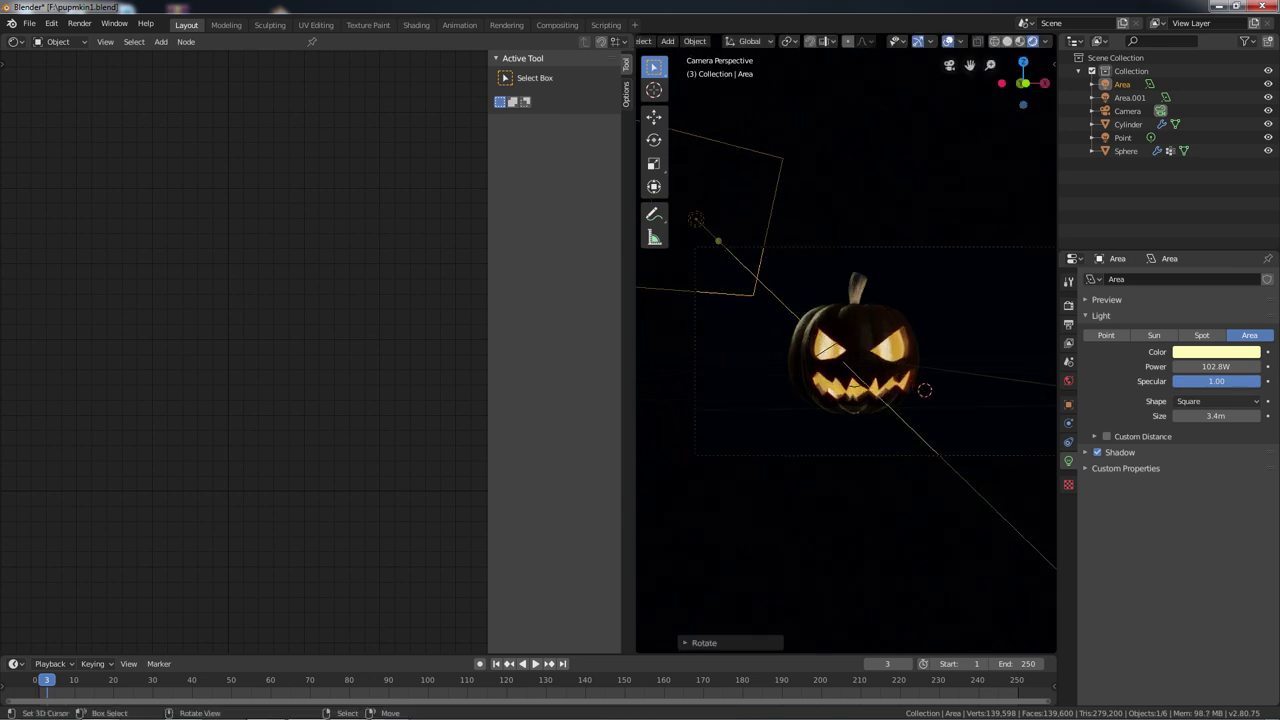
key("g")
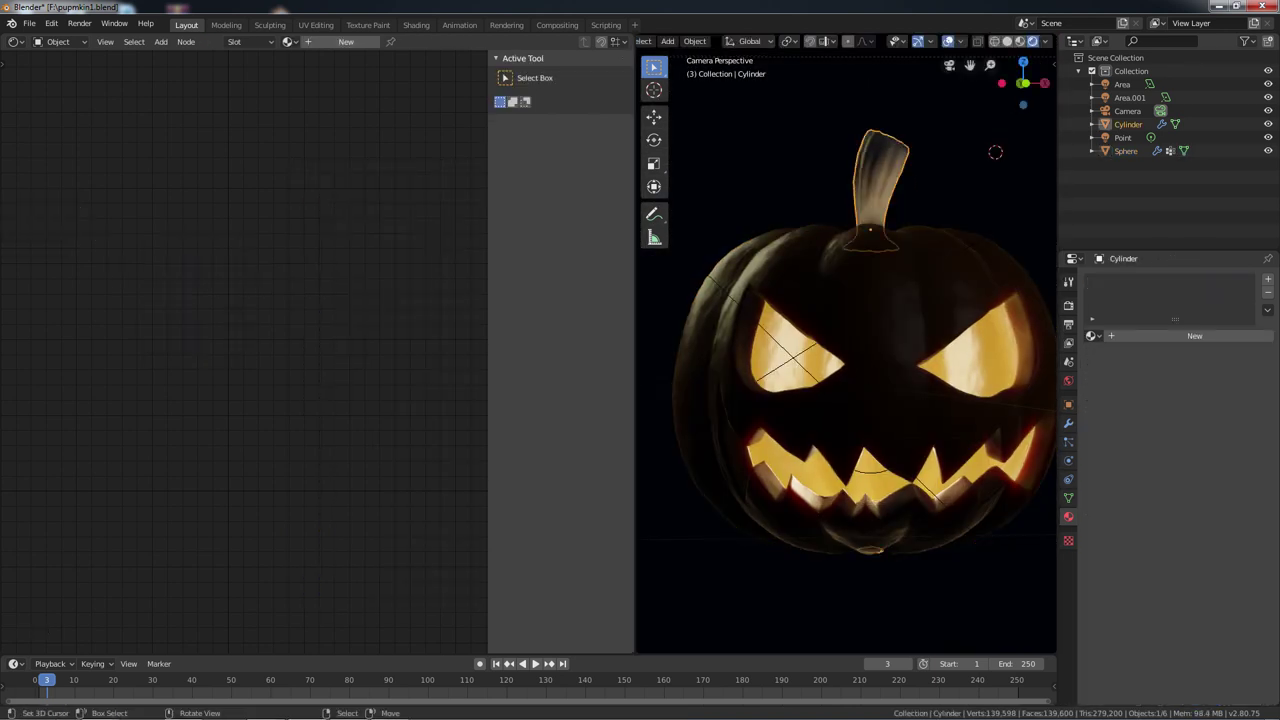
key("z")
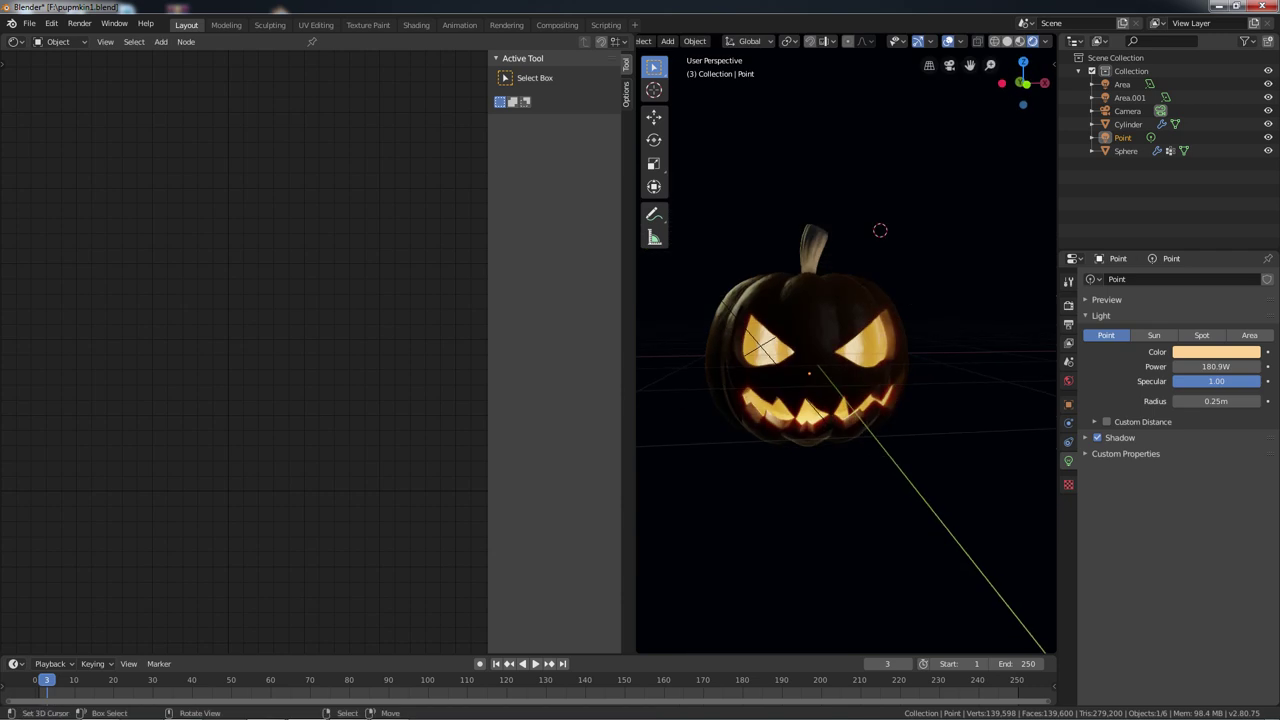
Enable Bloom, Ambient Occlusion and Soft Shadows in the Render properties.
left_click(950, 210)
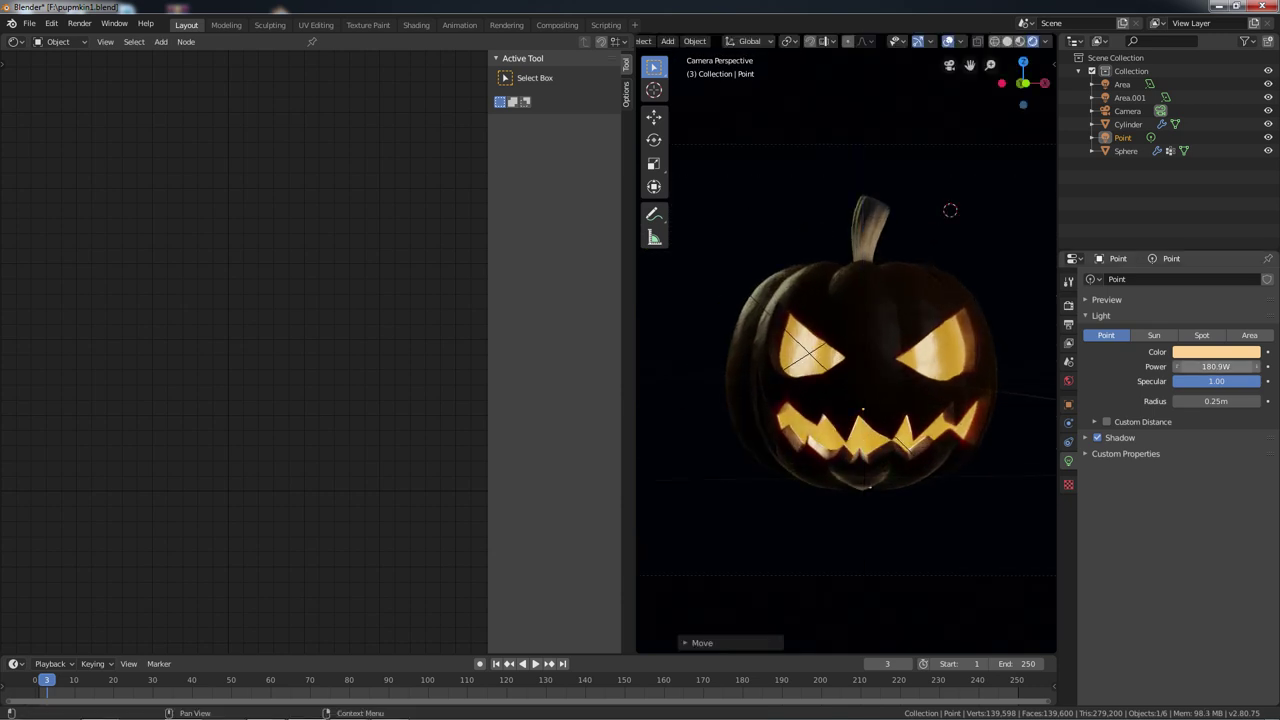
left_click(1068, 304)
left_click(1097, 385)
left_click(1117, 385)
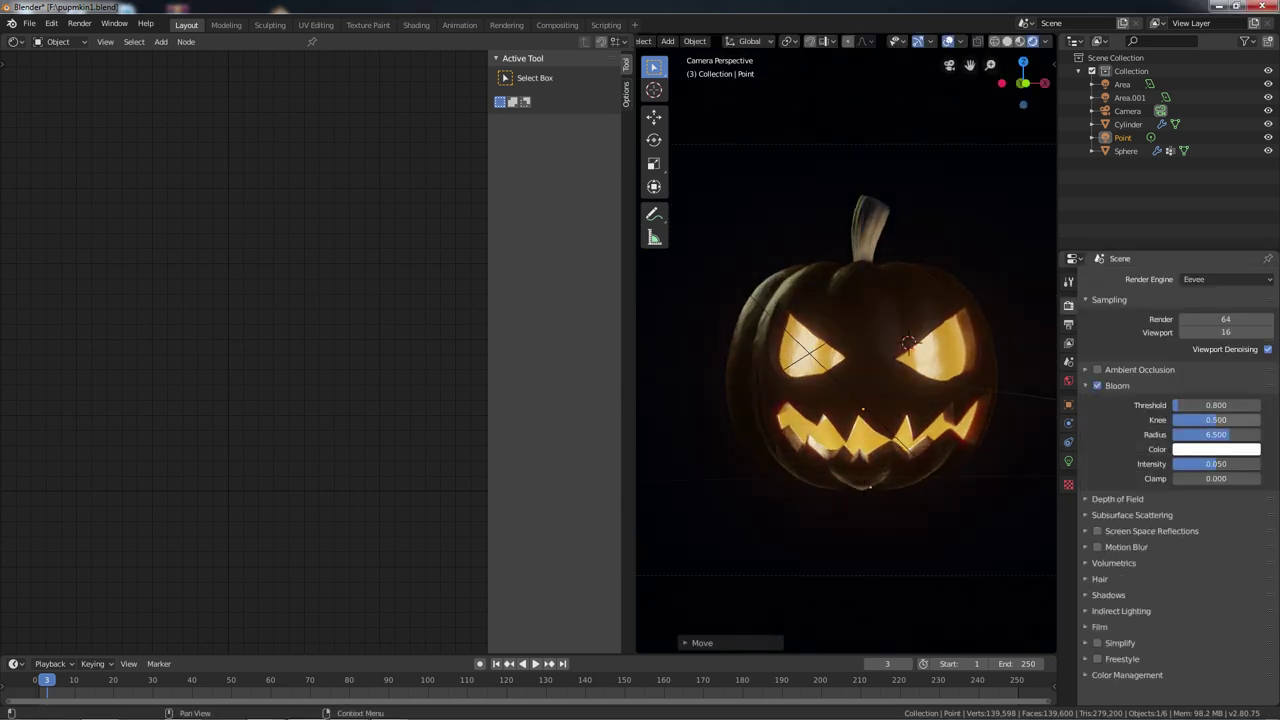
left_click(1108, 594)
scroll(1108, 594, "down", 2)
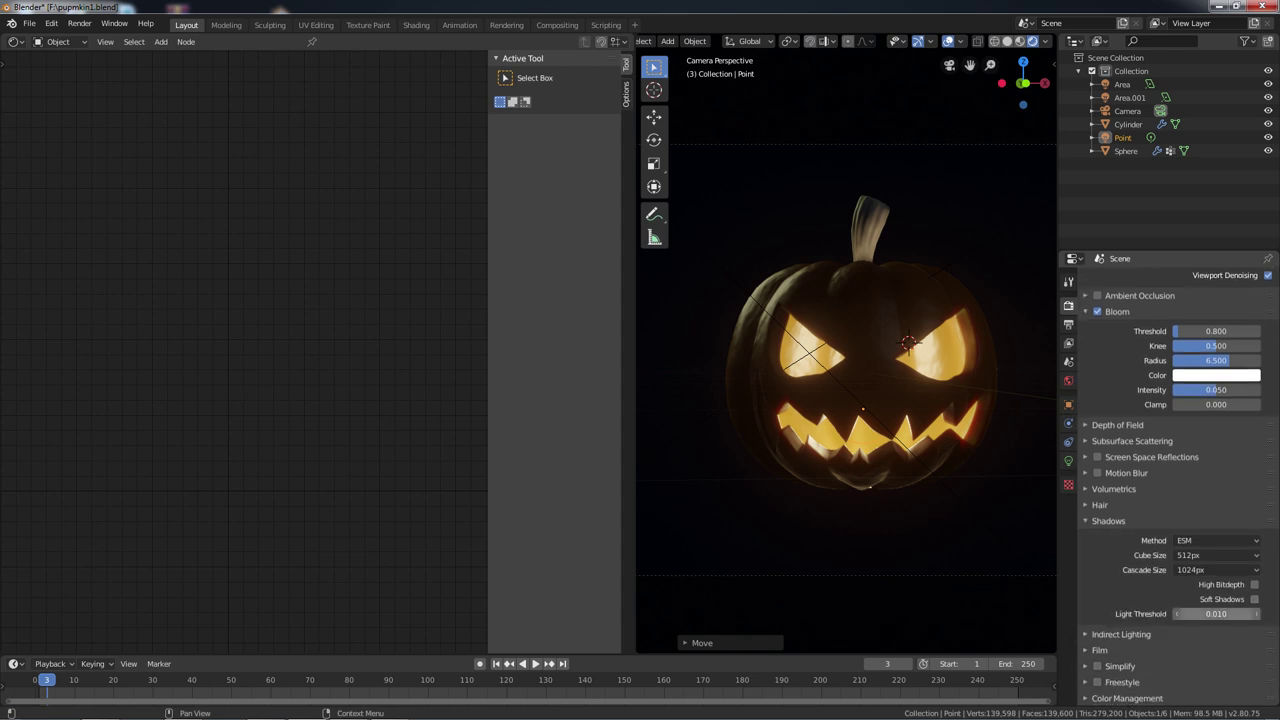
scroll(1170, 500, "up", 1)
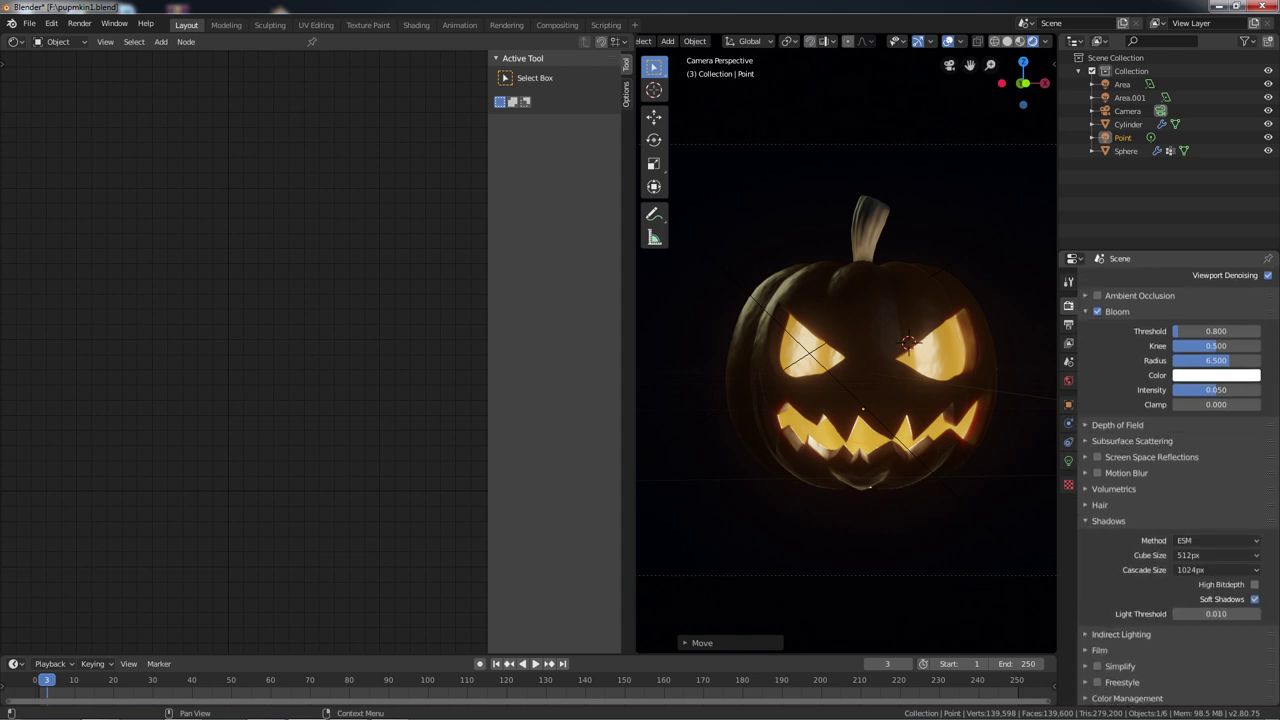
scroll(1170, 500, "up", 2)
Set the carved faces' Material.002 Subsurface to 0.300.
left_click(912, 422)
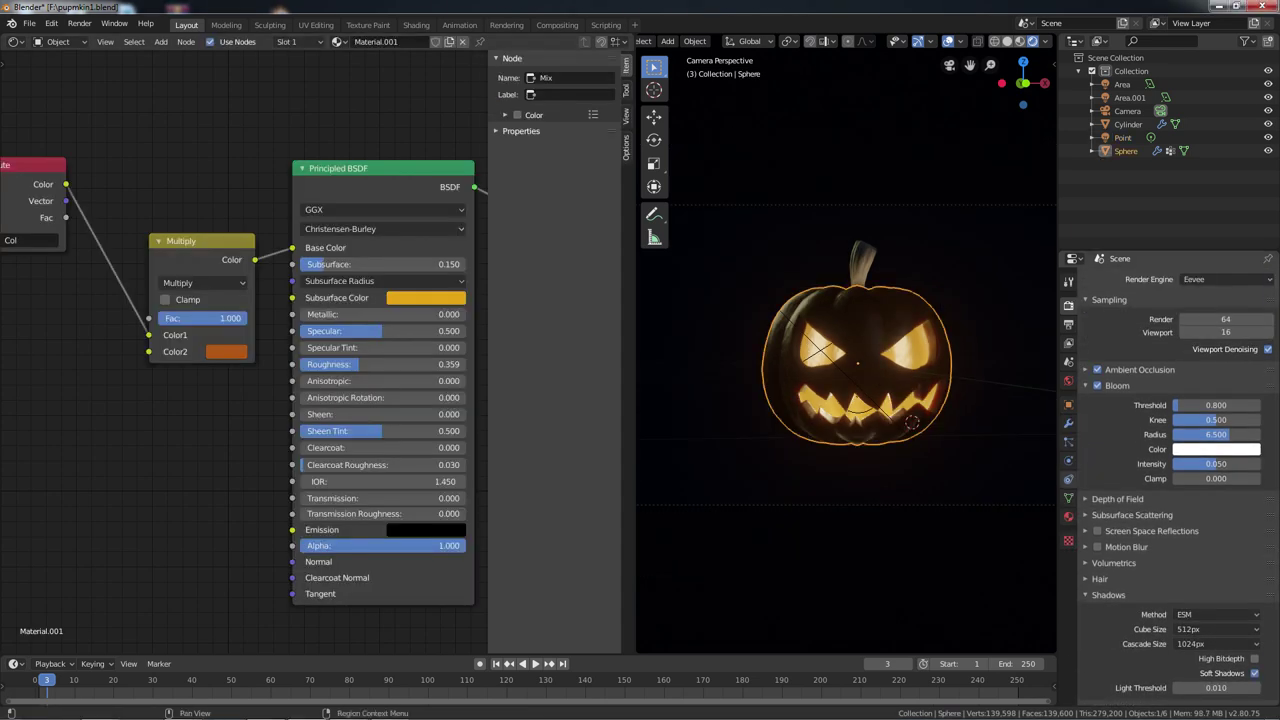
left_click(1068, 516)
left_click(1124, 296)
key("Return")
scroll(937, 298, "up", 1)
scroll(945, 260, "up", 1)
scroll(956, 208, "up", 1)
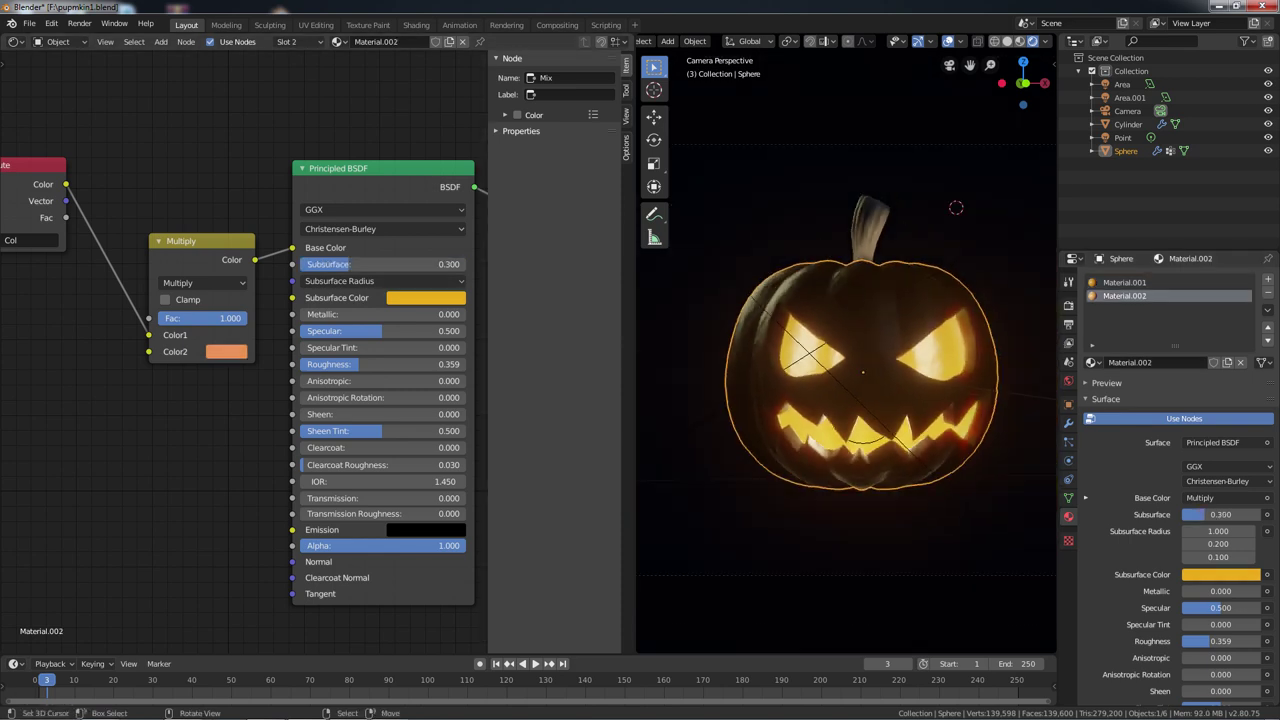
scroll(860, 350, "down", 2)
scroll(860, 350, "down", 1)
Move and rotate the area light from top view, then return to camera view.
left_click(683, 207)
key("g")
key("Return")
key("KP_7")
key("r")
key("Return")
key("KP_0")
Give the stem its own new material.
left_click(860, 380)
scroll(857, 330, "up", 3)
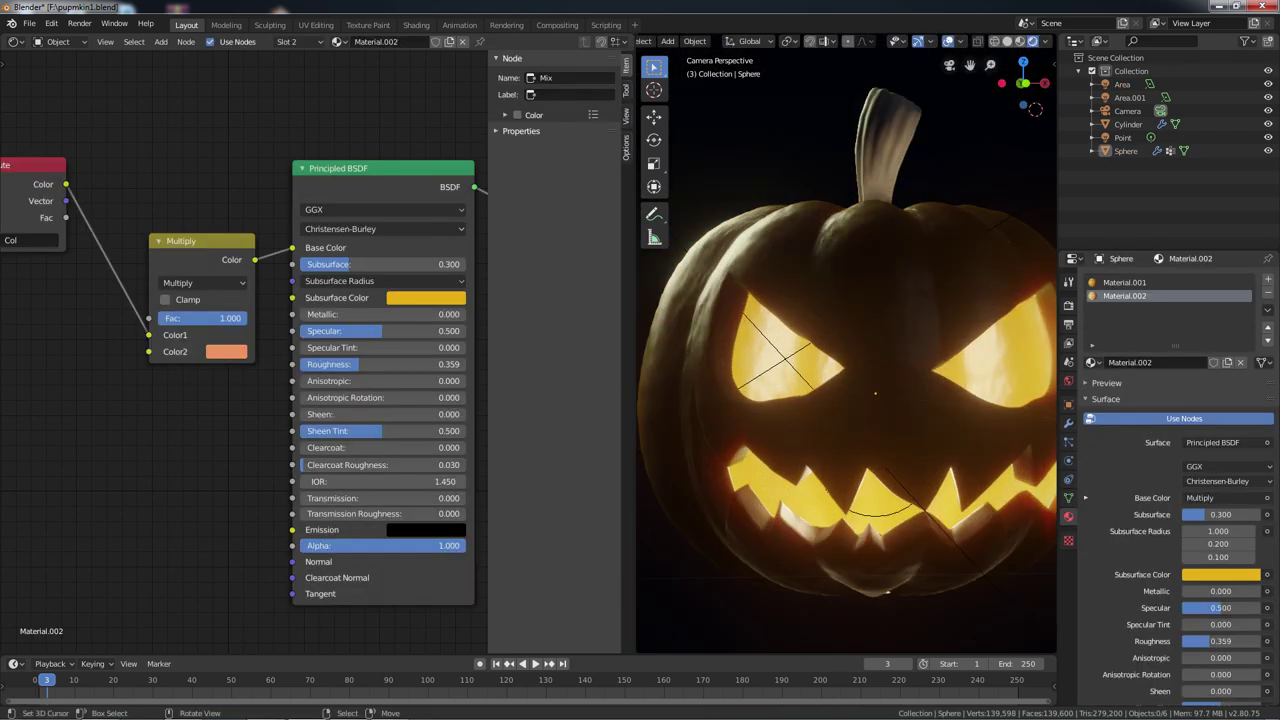
scroll(857, 330, "down", 3)
left_click(848, 265)
left_click(1194, 335)
left_click(1092, 335)
left_click(1130, 382)
Tint the stem's multiply colour dark green.
scroll(846, 354, "up", 3)
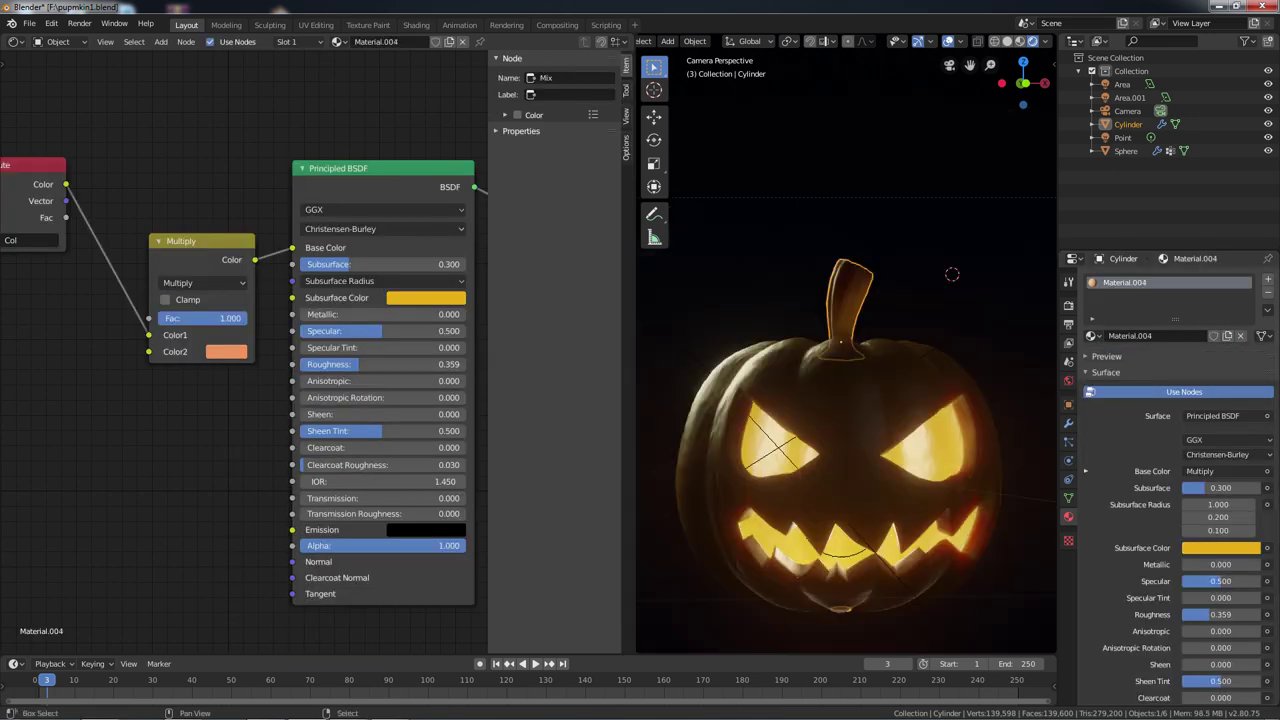
left_click(226, 351)
left_click(227, 174)
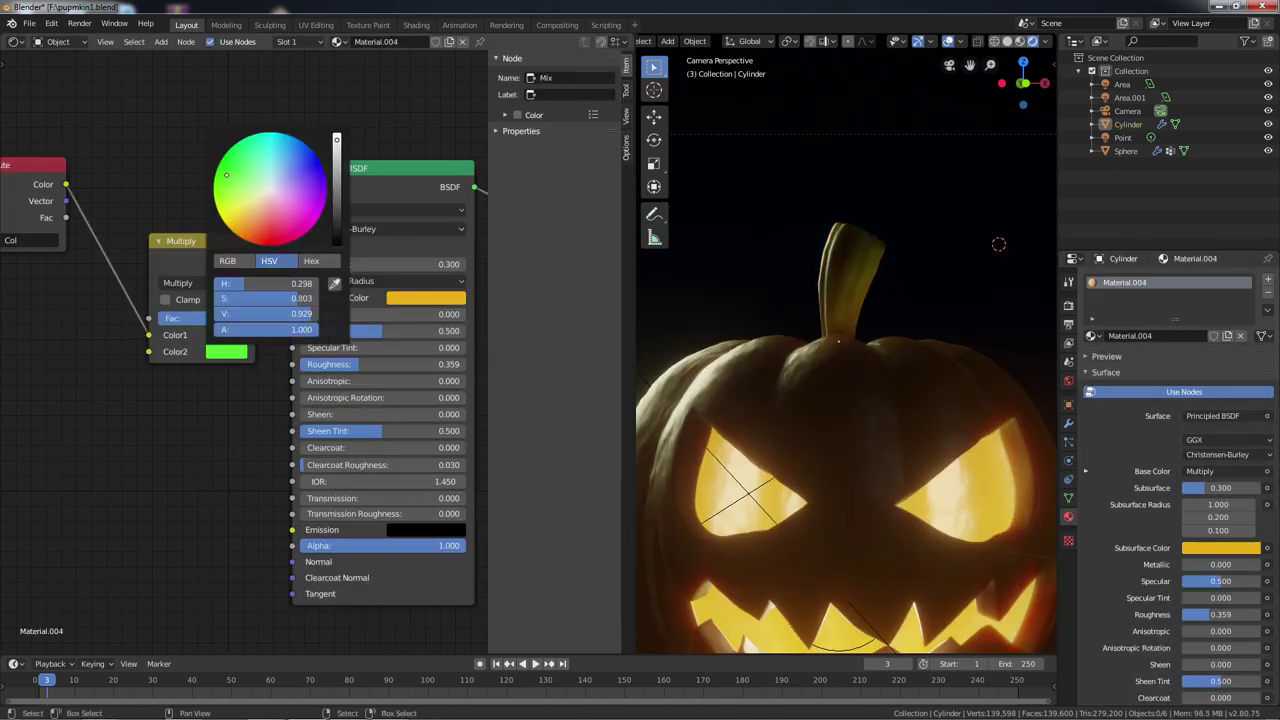
left_click_drag(336, 140, 336, 220)
left_click(226, 351)
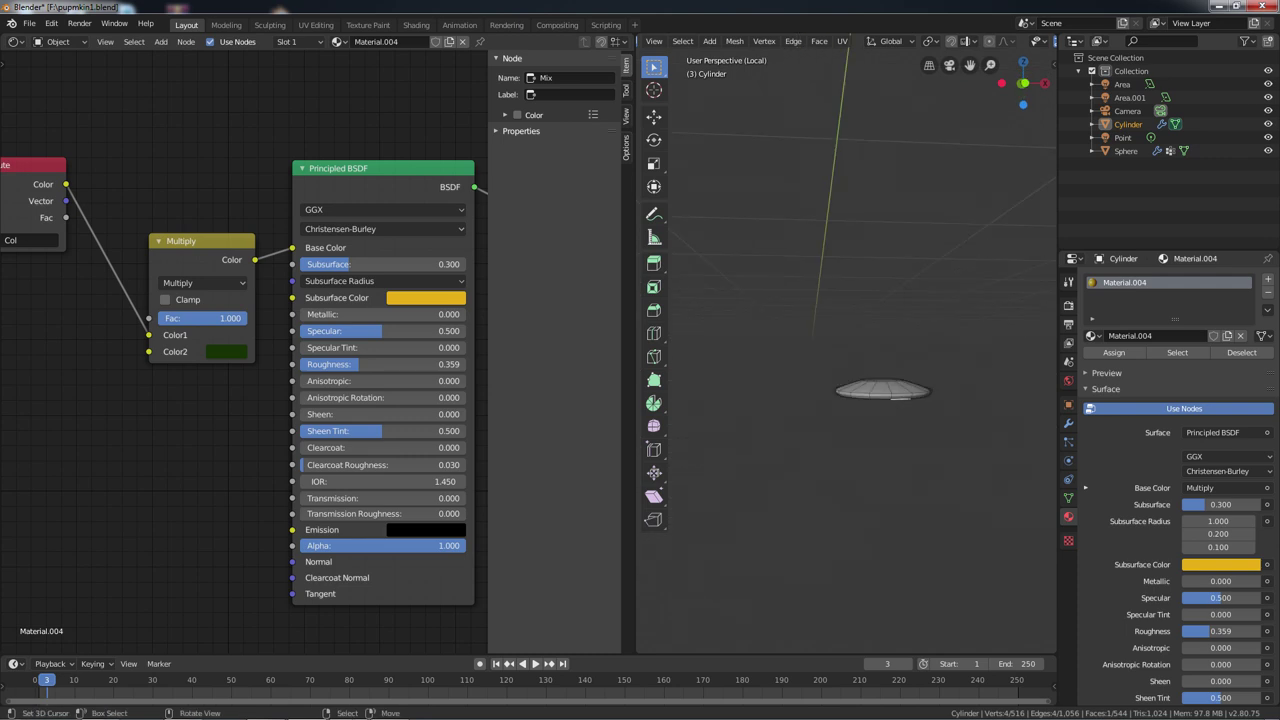
In Edit Mode, move the stem's bottom edge ring to a new height along Z.
middle_click_drag(880, 420, 880, 380, "ctrl")
key("ctrl+l")
key("KP_Divide")
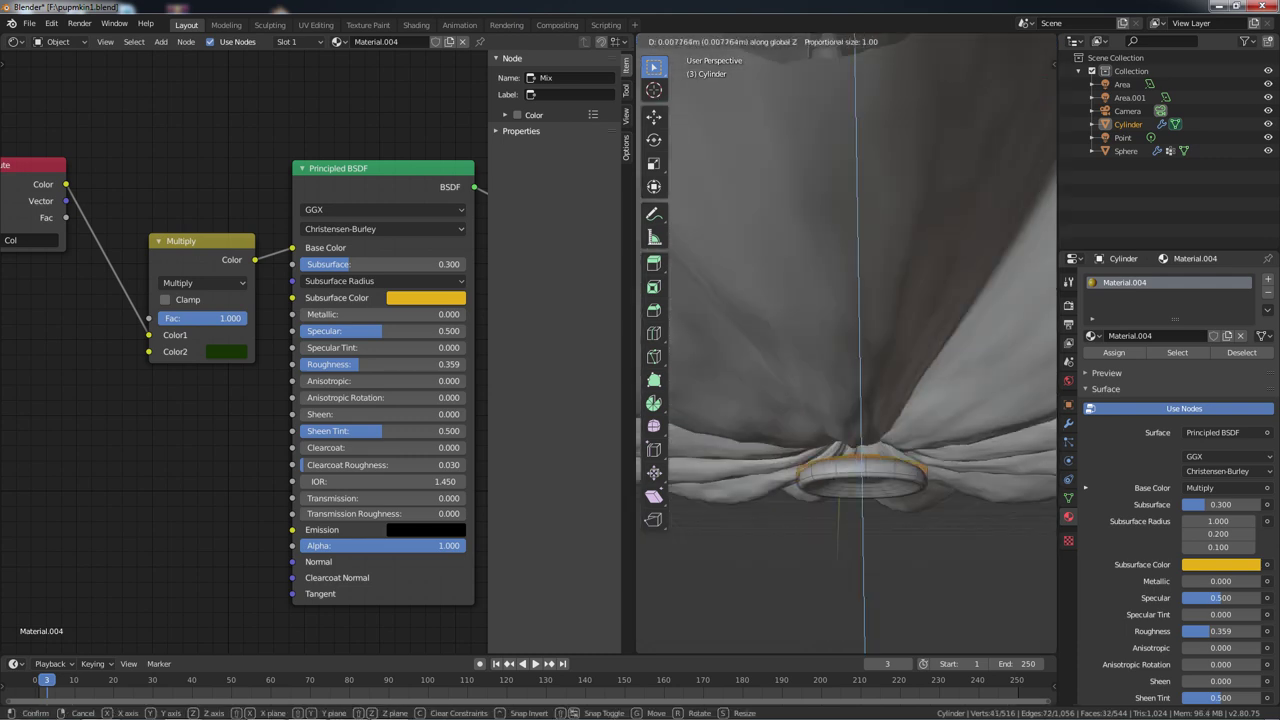
key("Return")
middle_click_drag(860, 450, 860, 300)
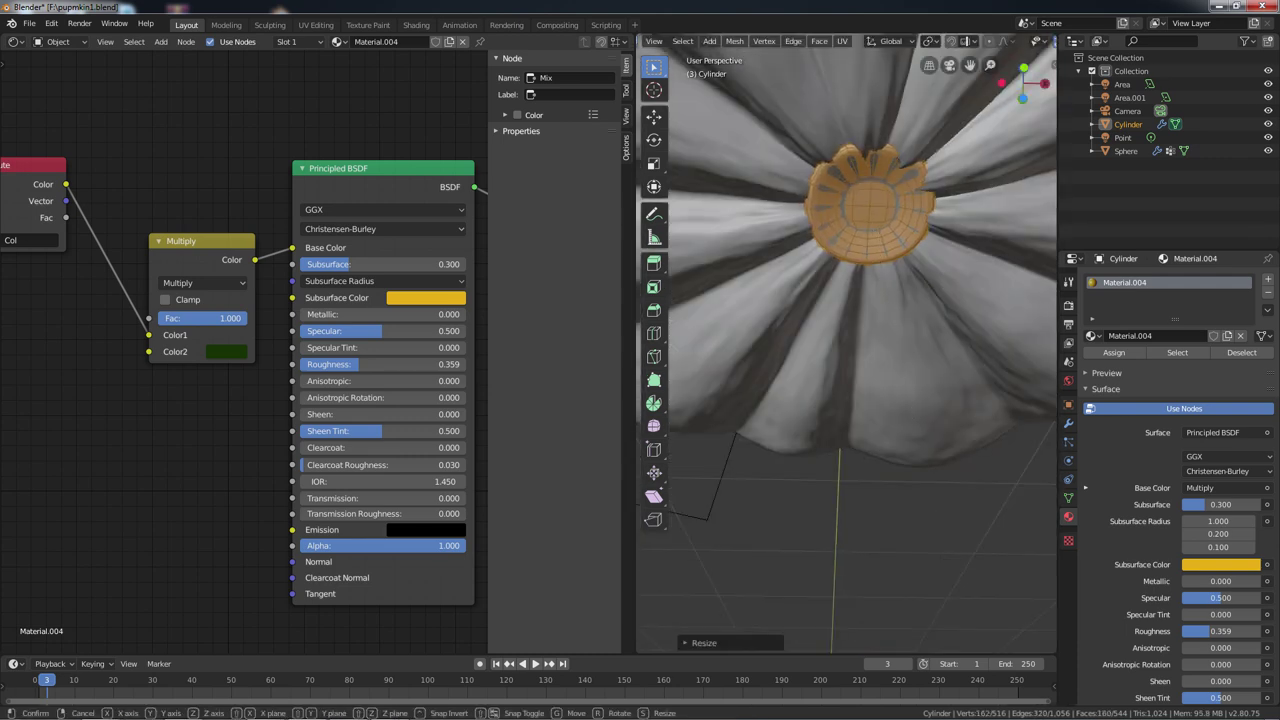
key("Return")
middle_click_drag(850, 400, 850, 250)
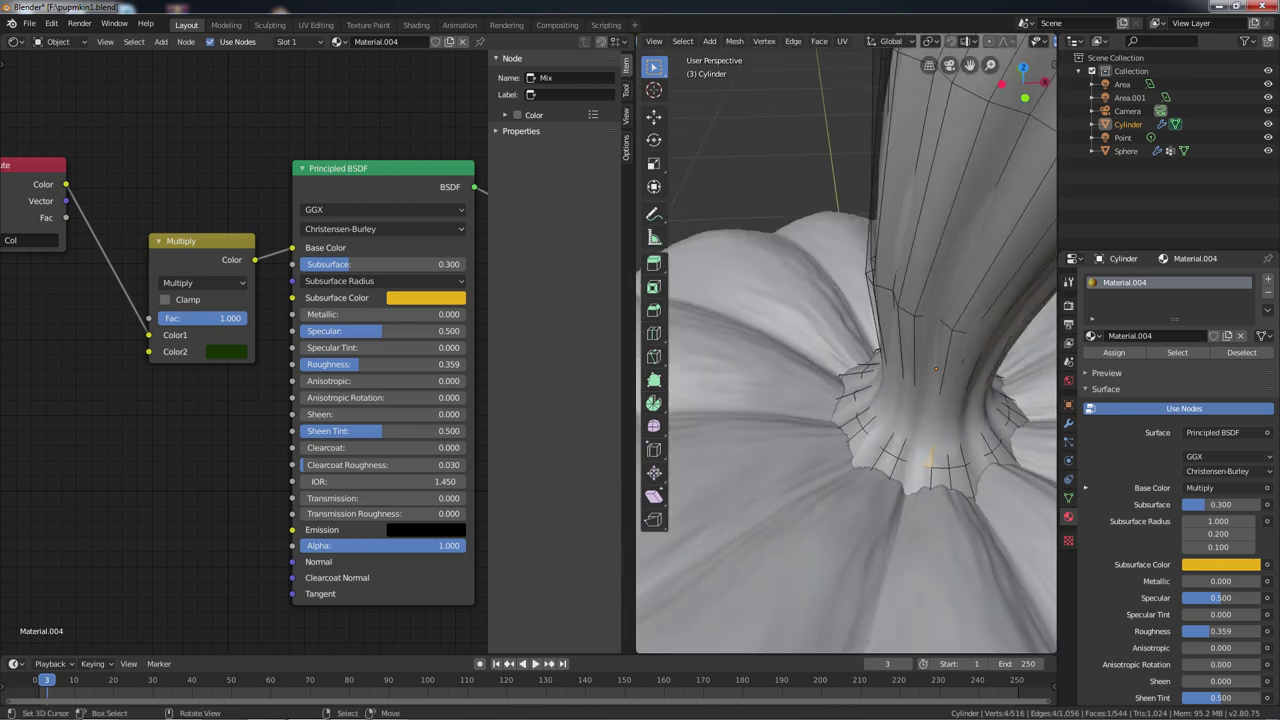
key("KP_Divide")
left_click(850, 345, "alt")
key("KP_Divide")
key("g")
key("z")
key("Return")
key("Return")
Exit Edit Mode and preview the stem from the camera in rendered shading.
key("Tab")
key("KP_0")
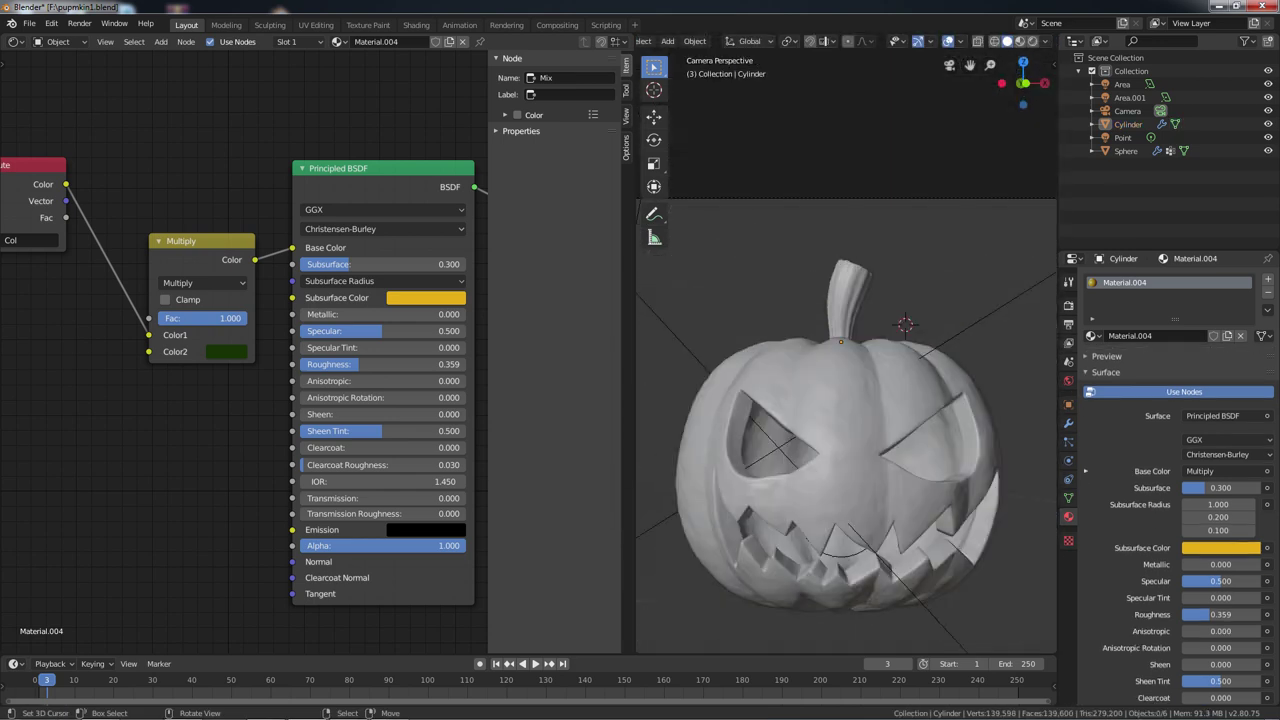
key("shift+z")
key("shift+z")
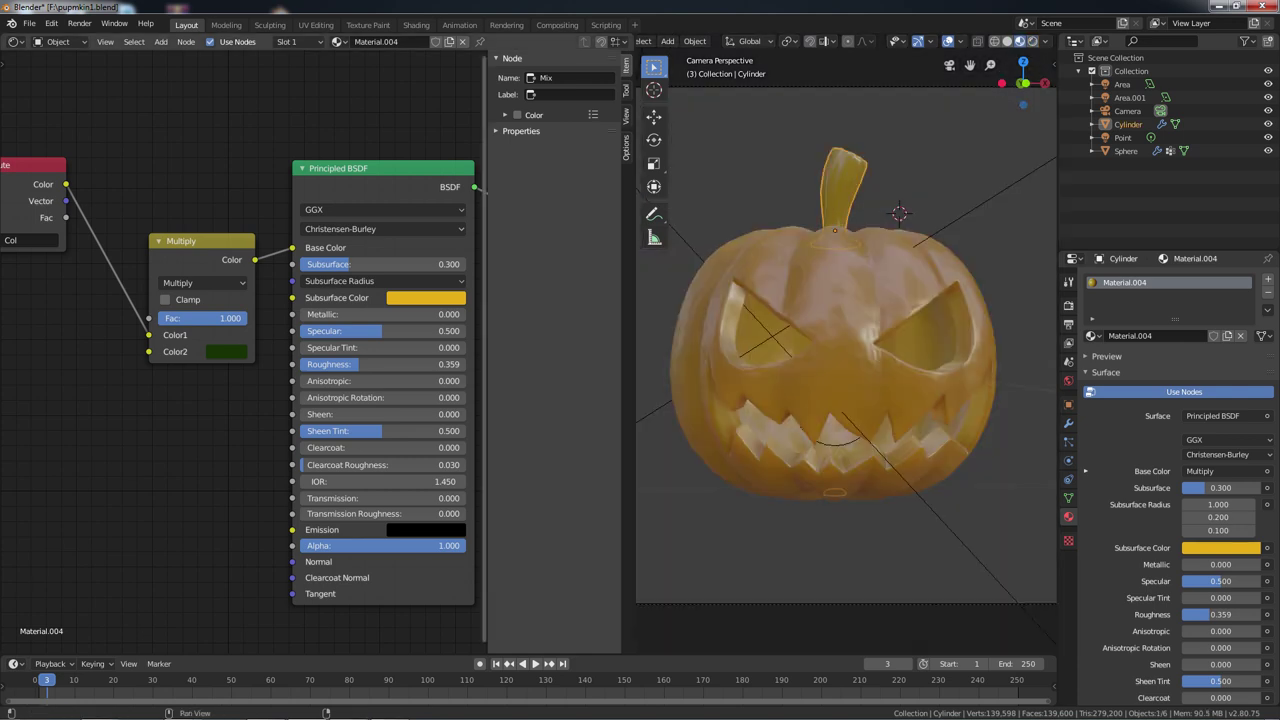
key("shift+z")
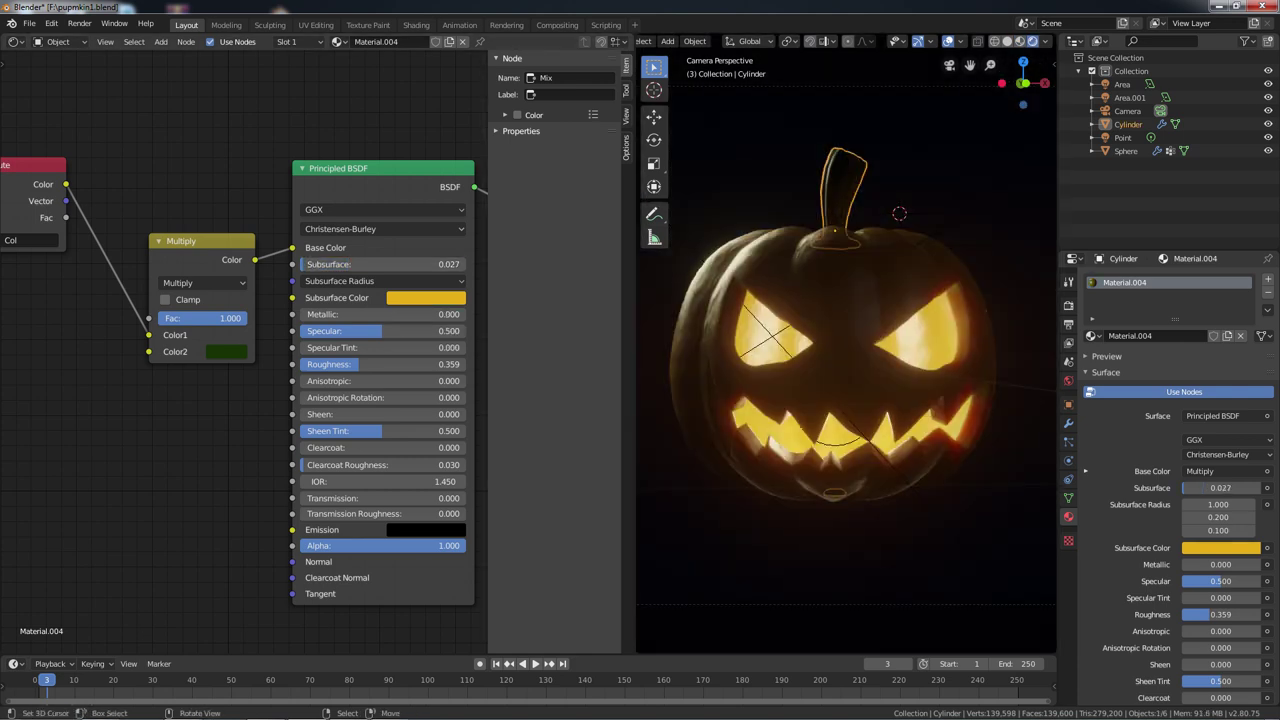
middle_click_drag(846, 330, 840, 358, "shift")
scroll(846, 350, "up", 3)
scroll(846, 350, "down", 3)
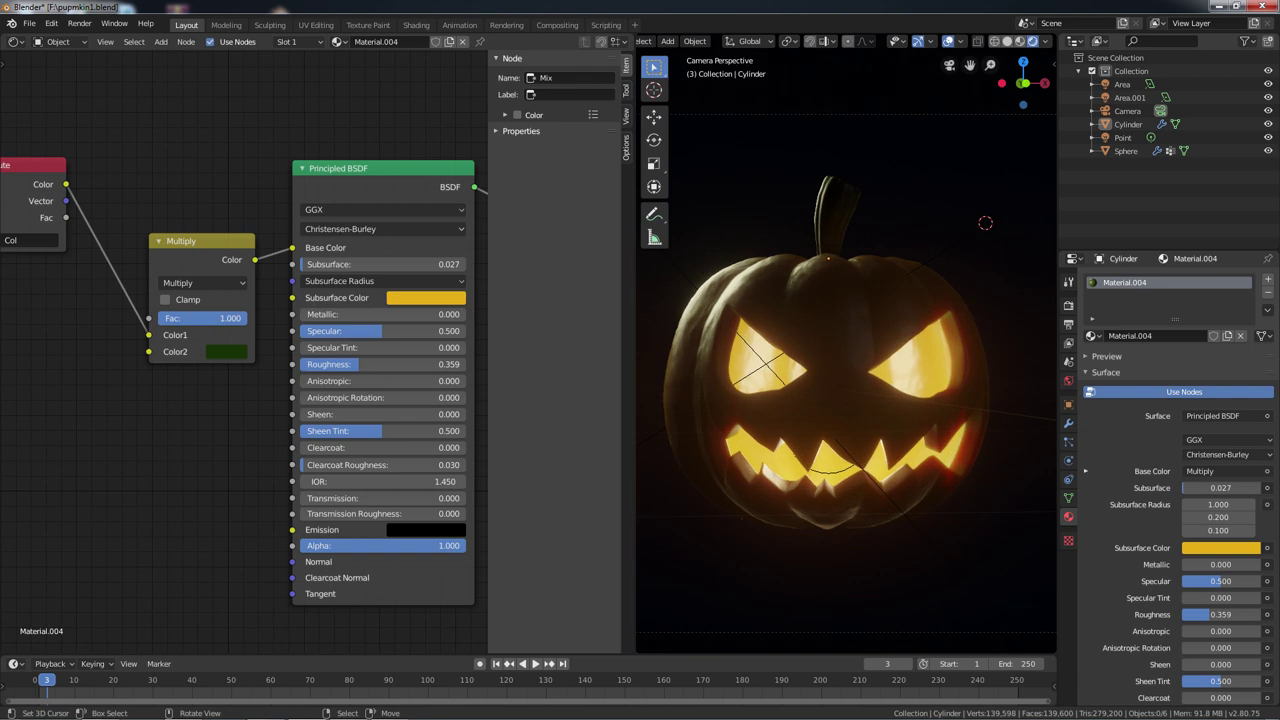
left_click(846, 350)
Raise the Bloom threshold from 0.800 to about 2.19.
left_click(226, 351)
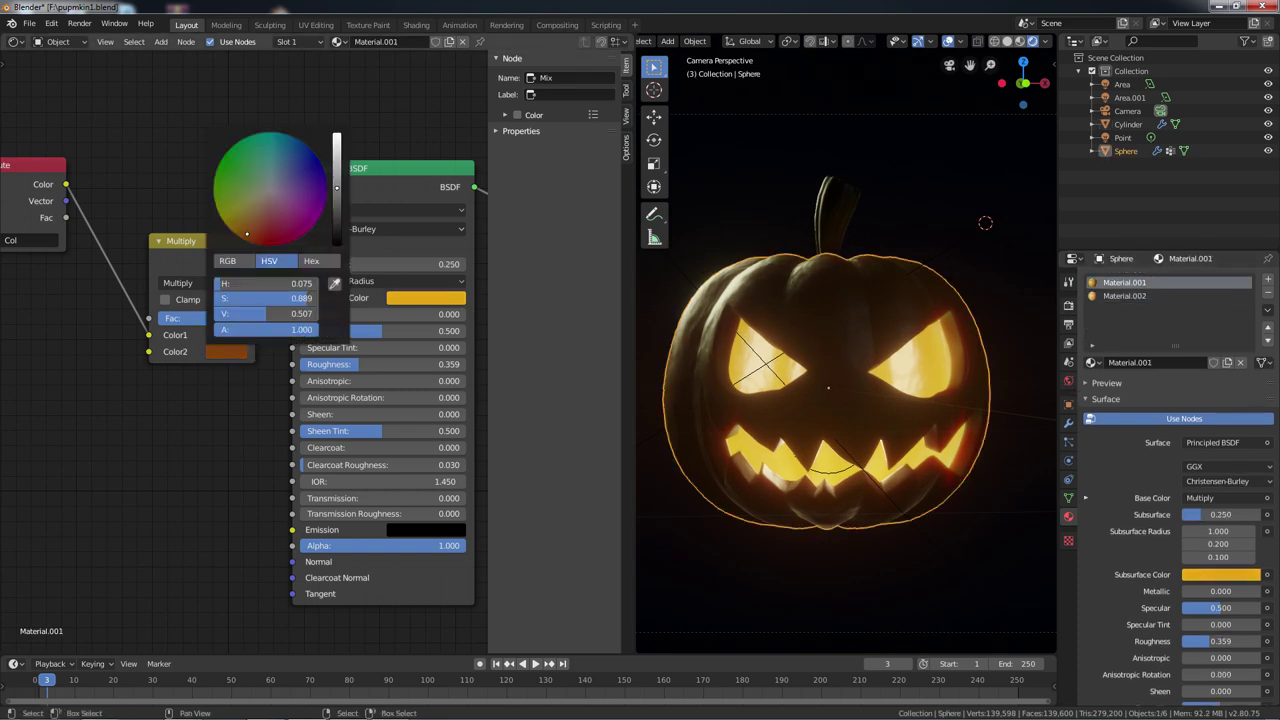
key("shift+z")
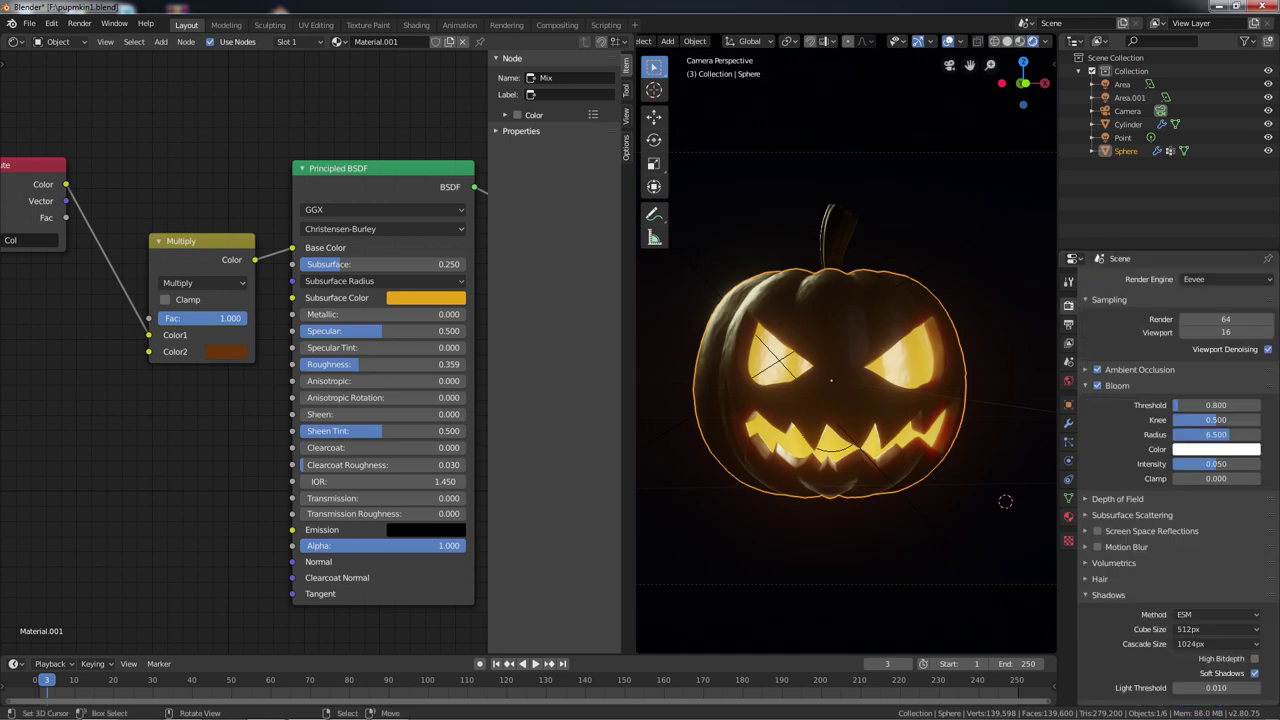
left_click_drag(1216, 405, 1240, 405)
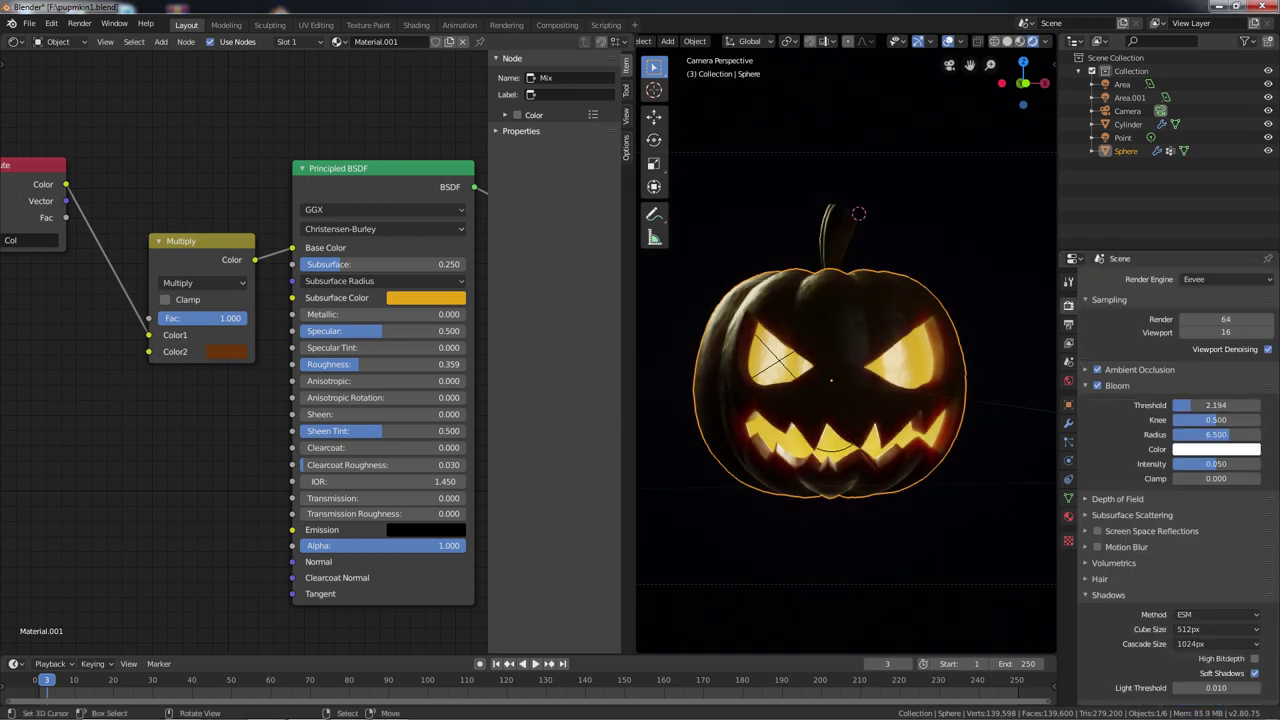
left_click(1068, 498)
left_click(1068, 404)
Check the View Layer and World settings, select the point light and widen the 3D view.
left_click(1068, 342)
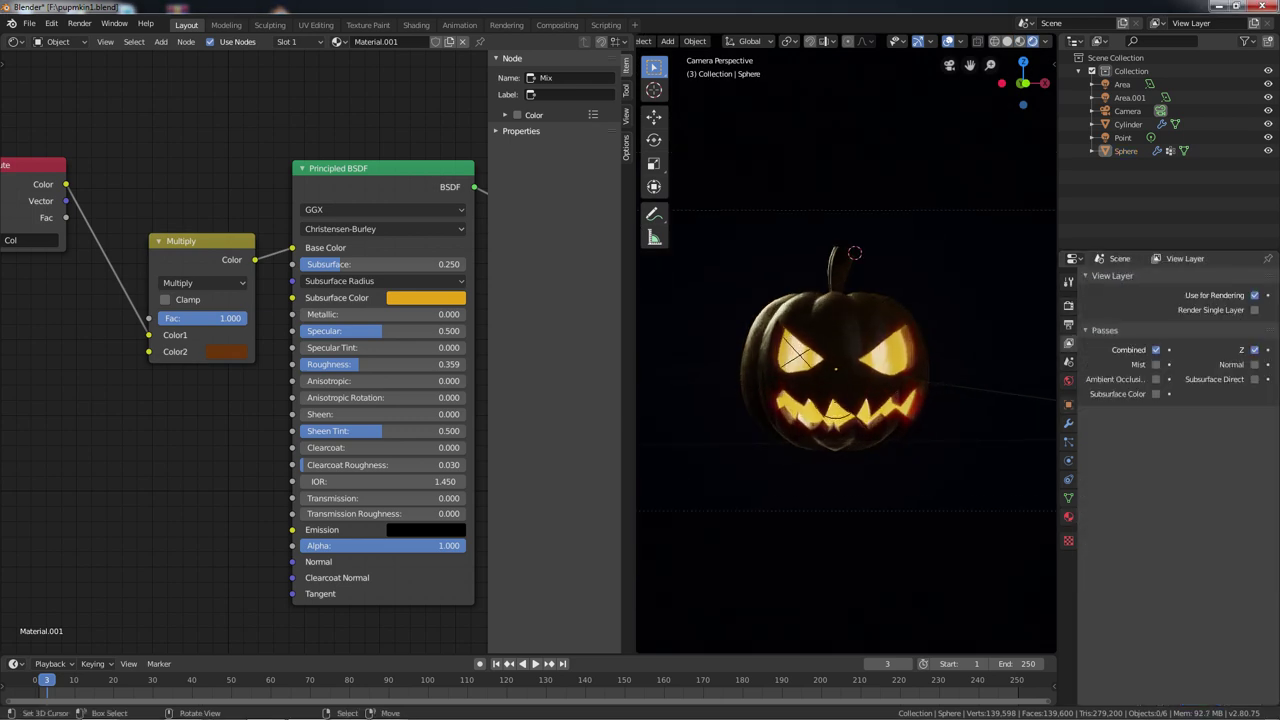
scroll(840, 370, "up", 3)
left_click(1068, 380)
mouse_move(985, 420)
middle_mouse_down()
mouse_move(935, 435)
mouse_move(1000, 382)
middle_mouse_up()
left_click(1000, 382)
left_click_drag(488, 300, 506, 300)
mouse_move(636, 300)
left_mouse_down()
mouse_move(286, 300)
mouse_move(506, 300)
left_mouse_up()
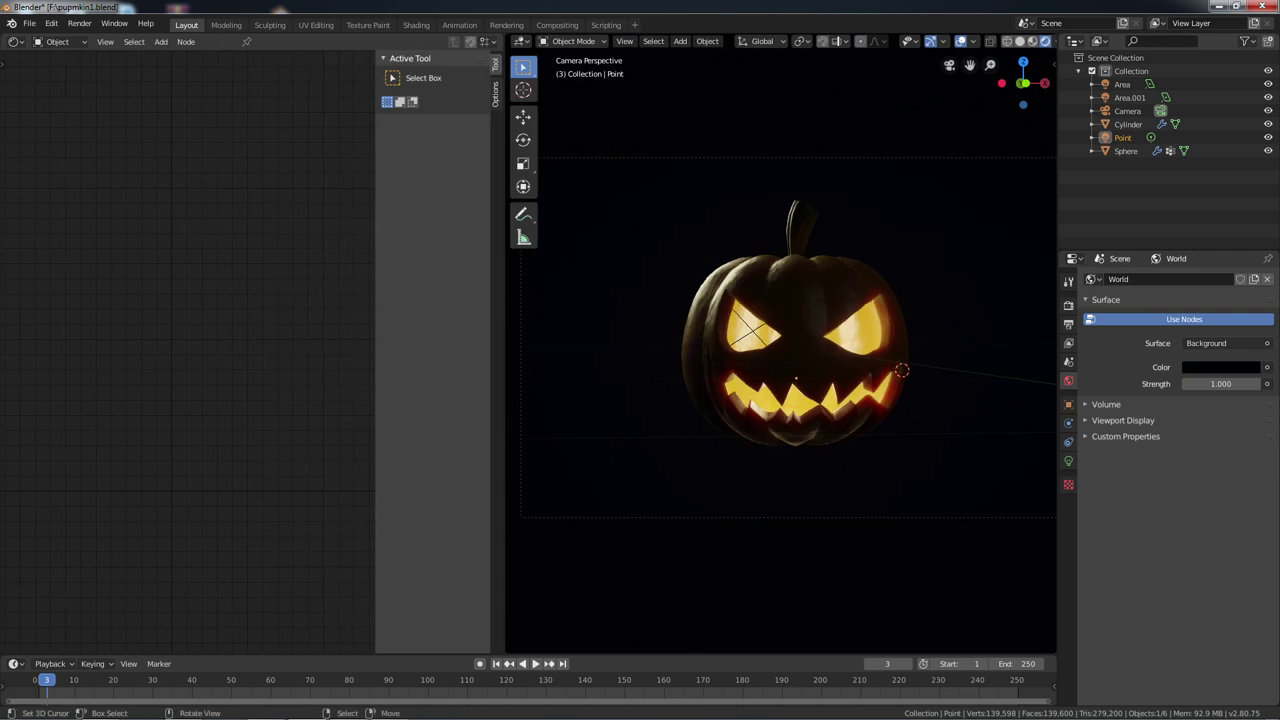
Insert a keyframe on the point light's Power.
left_click(780, 300)
left_click(956, 382)
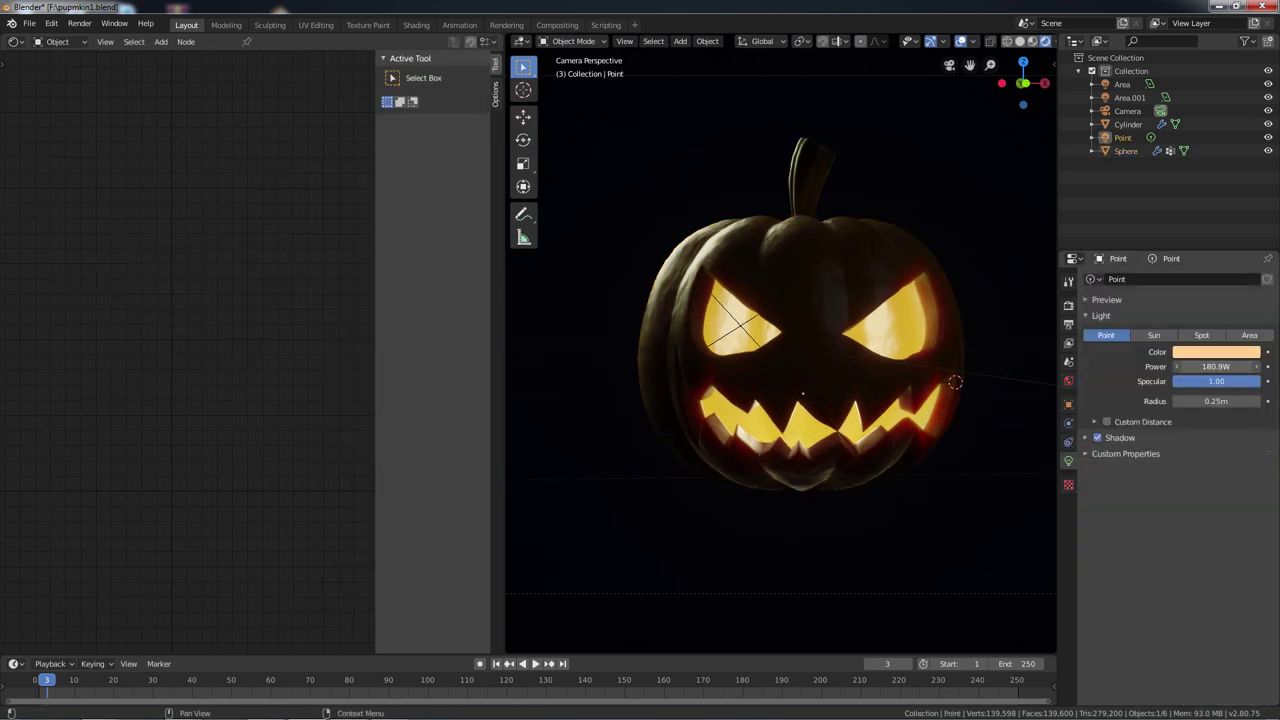
right_click(1216, 366)
left_click(1216, 368)
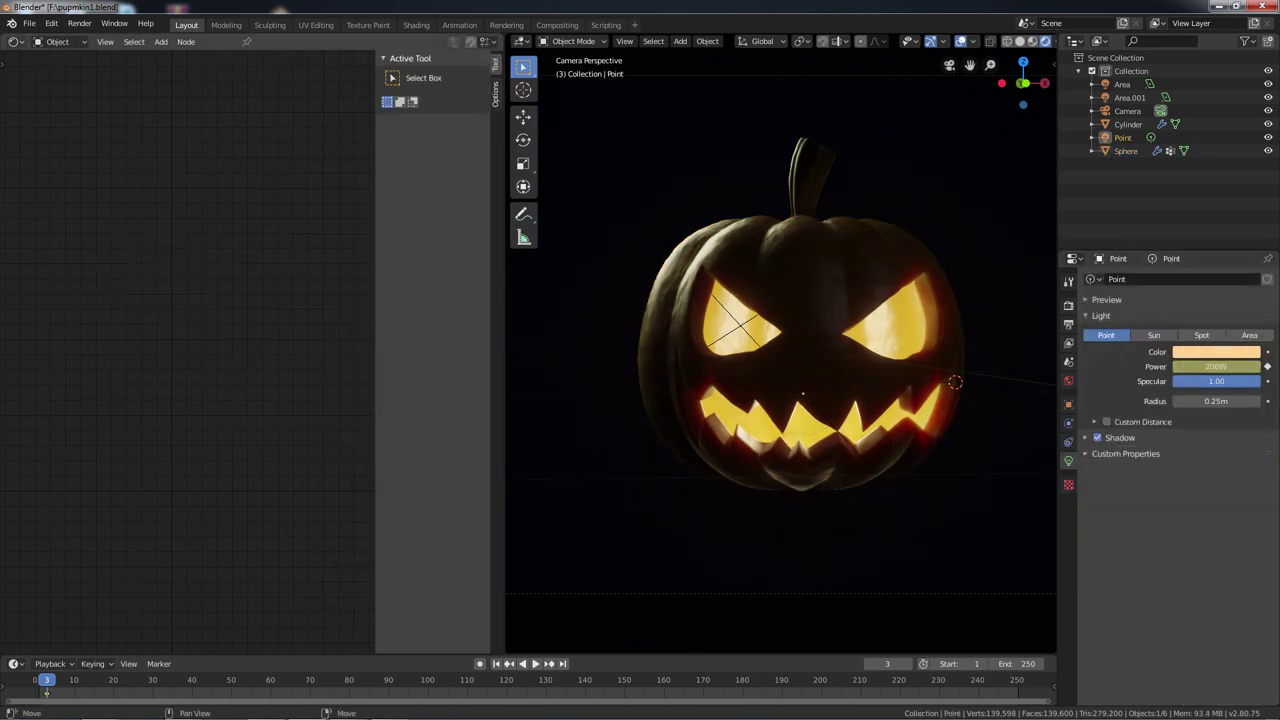
In the Graph Editor, add a Noise modifier to the power curve with strength 1000.
left_click(14, 41)
left_click(176, 120)
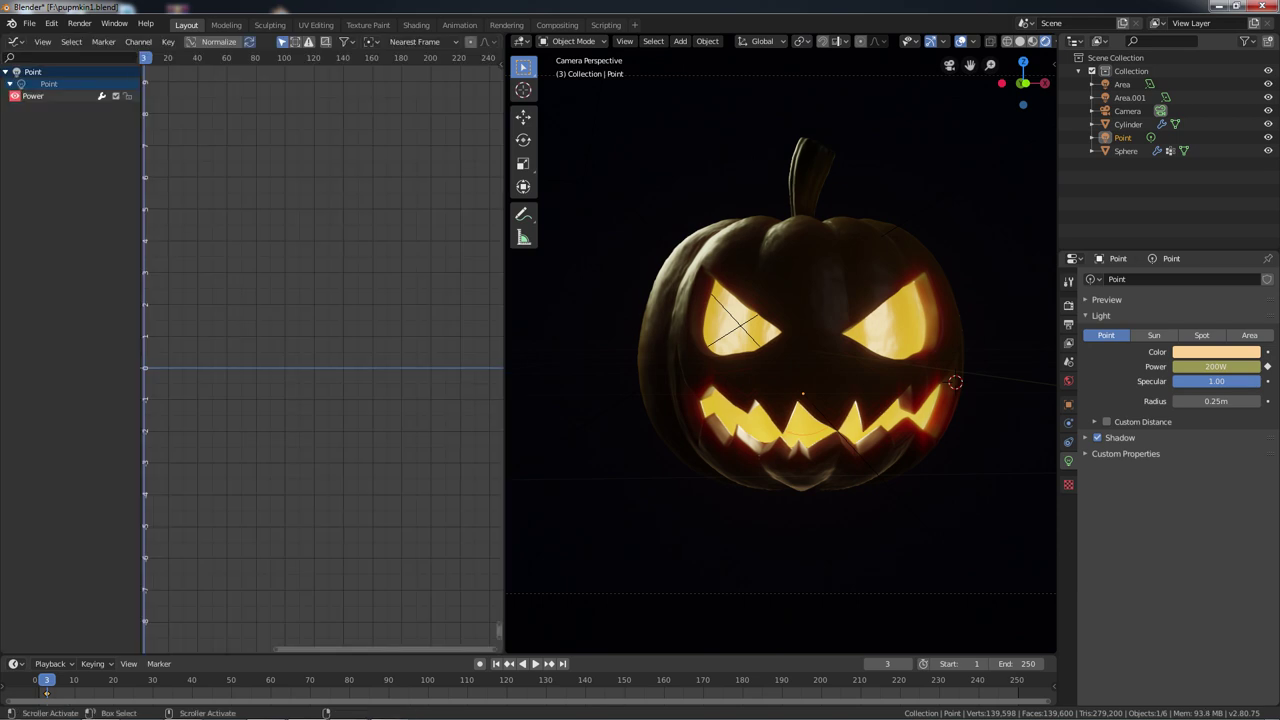
key("n")
left_click(494, 108)
left_click(408, 78)
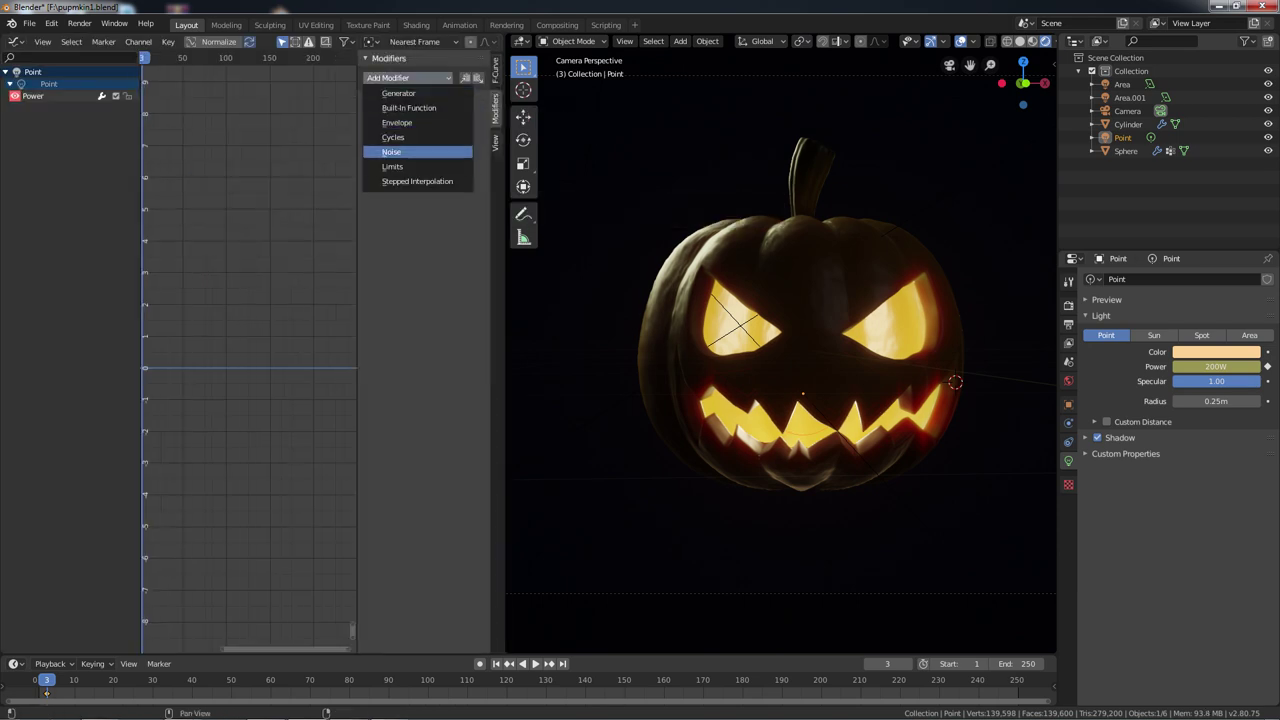
left_click(405, 151)
double_click(394, 151)
type("1000")
key("Return")
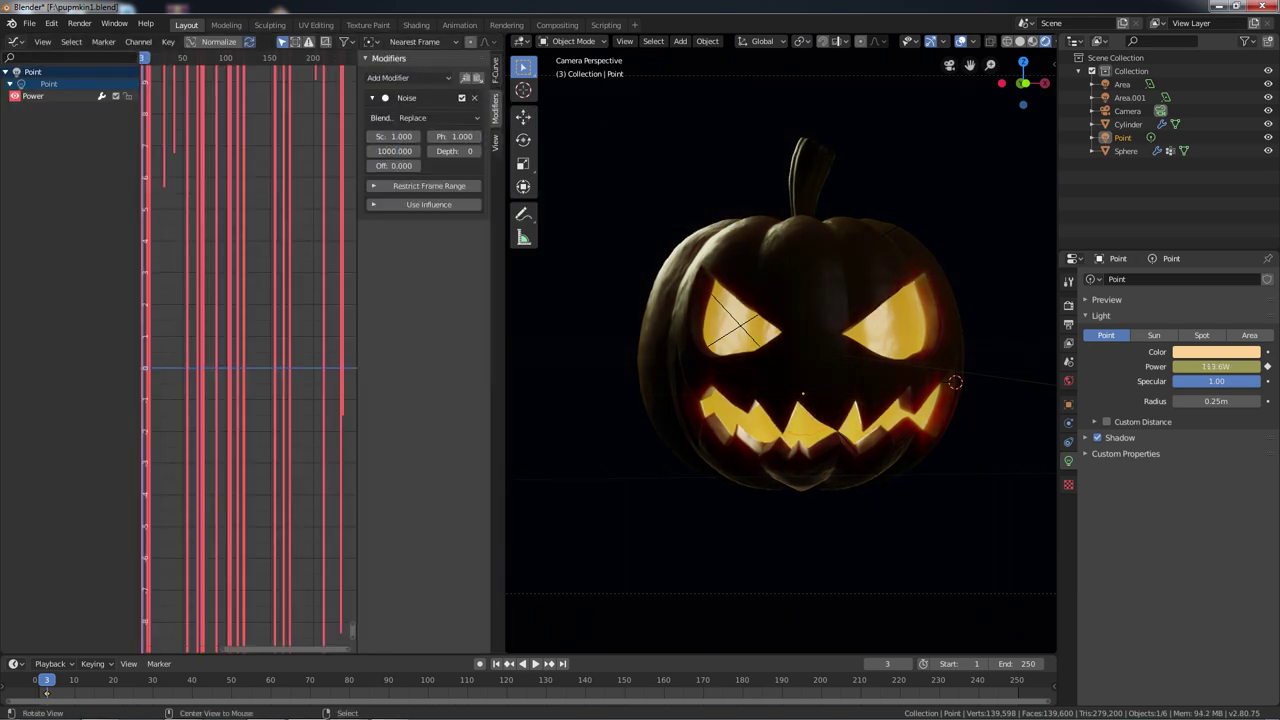
Set the noise scale to 3 and preview the flicker playback.
key("space")
double_click(394, 136)
type("3")
key("Return")
scroll(780, 350, "down", 3)
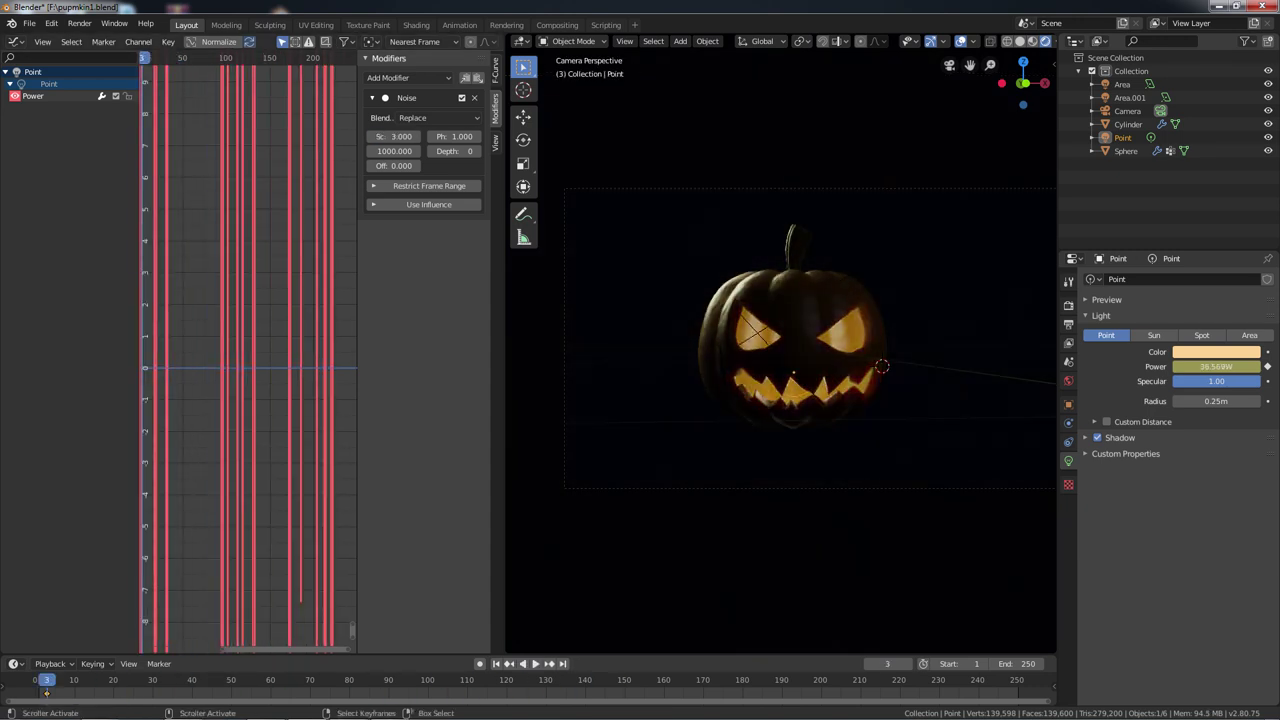
key("Home")
key("Escape")
Set the noise phase to 500 and lower the strength to 500.
double_click(455, 136)
type("500")
key("Return")
key("space")
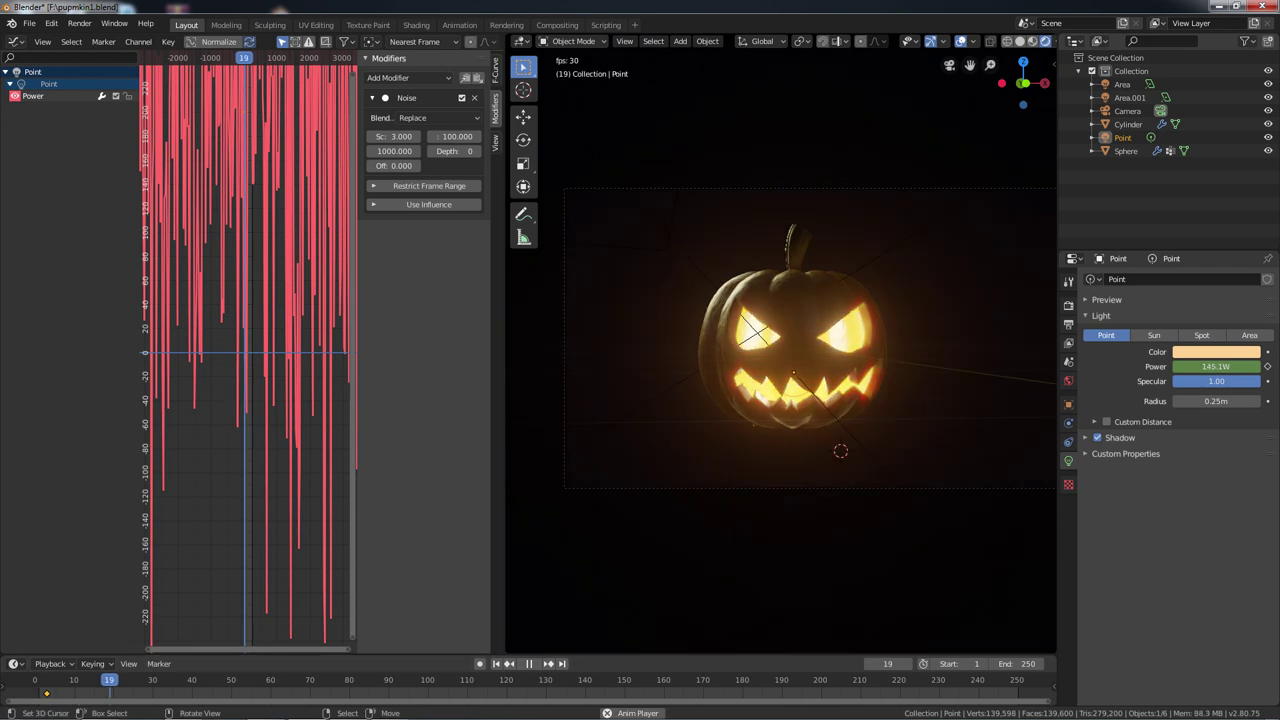
double_click(395, 151)
type("500")
key("Return")
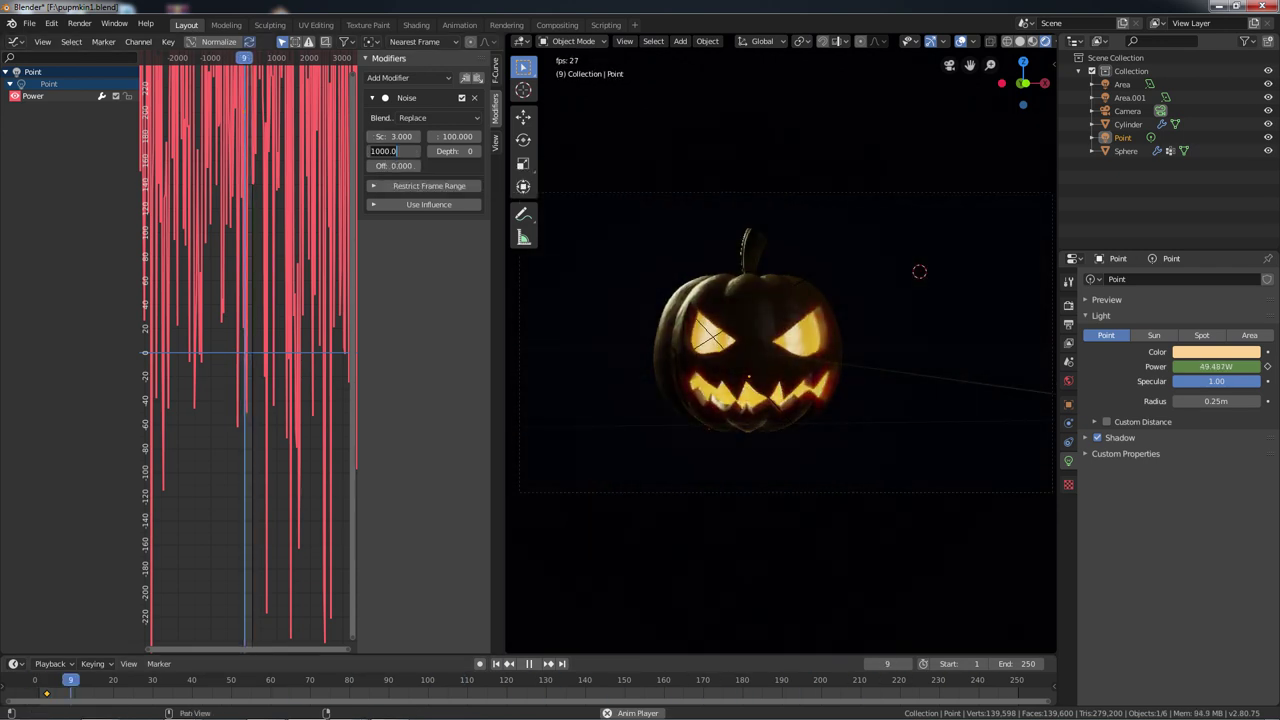
key("ctrl+space")
Frame the camera view of the jack-o'-lantern and hide viewport overlays for clean playback.
scroll(640, 360, "down", 3)
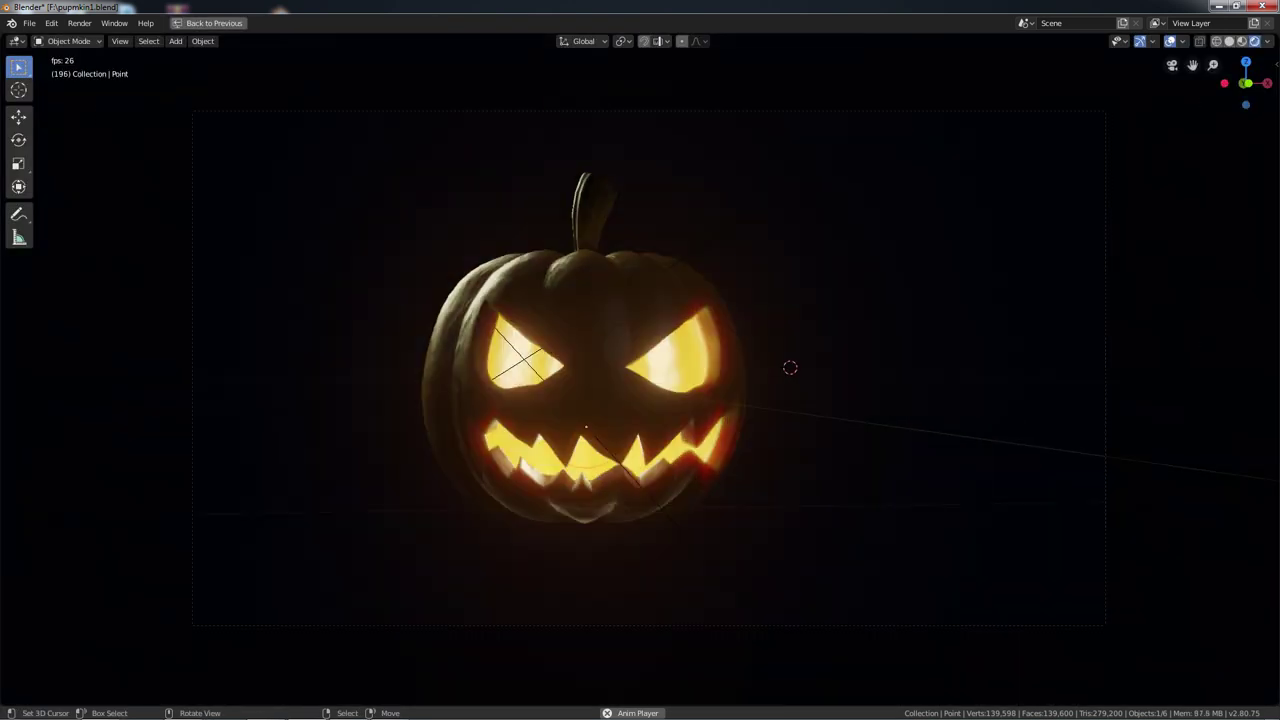
key("ctrl+KP_6")
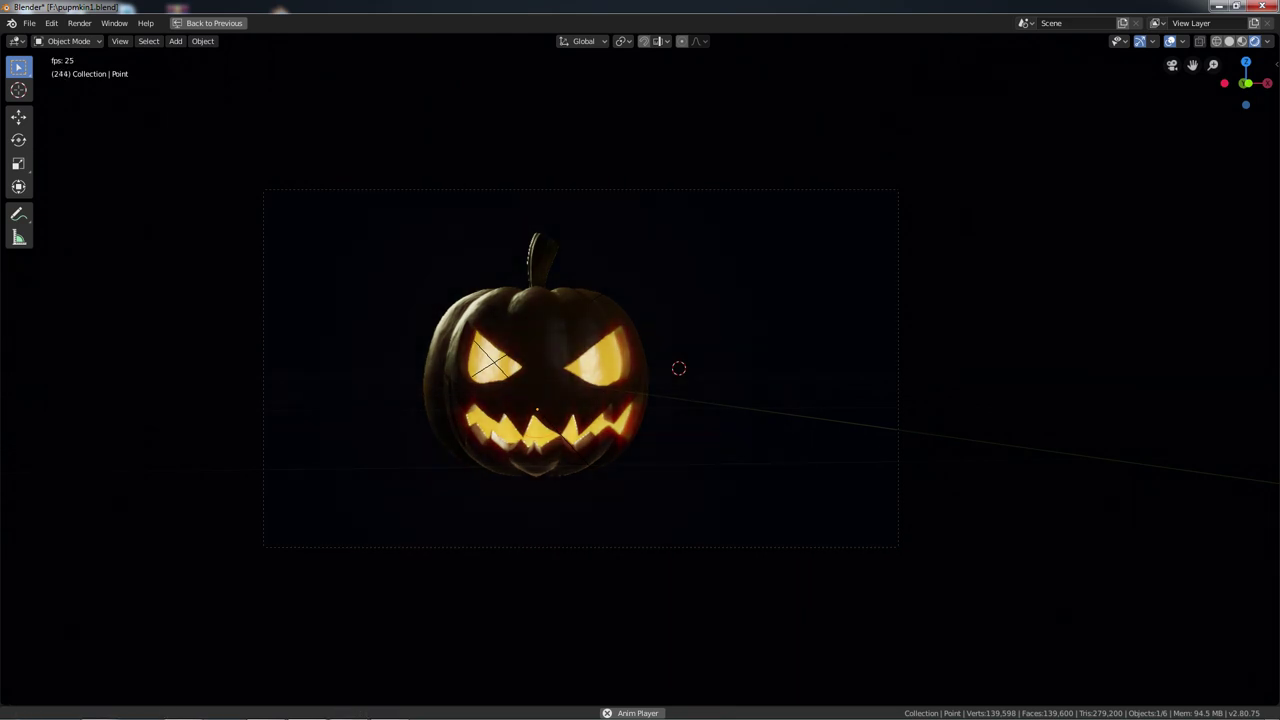
scroll(470, 400, "up", 2)
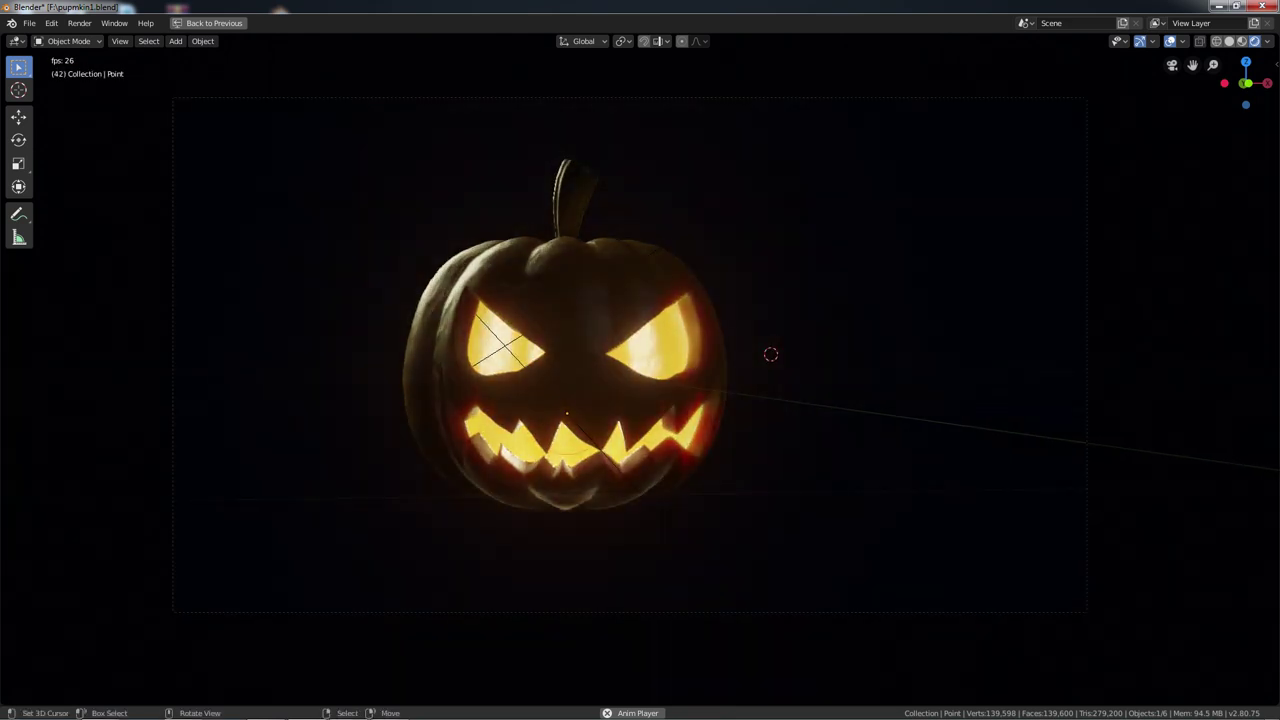
key("shift+alt+z")
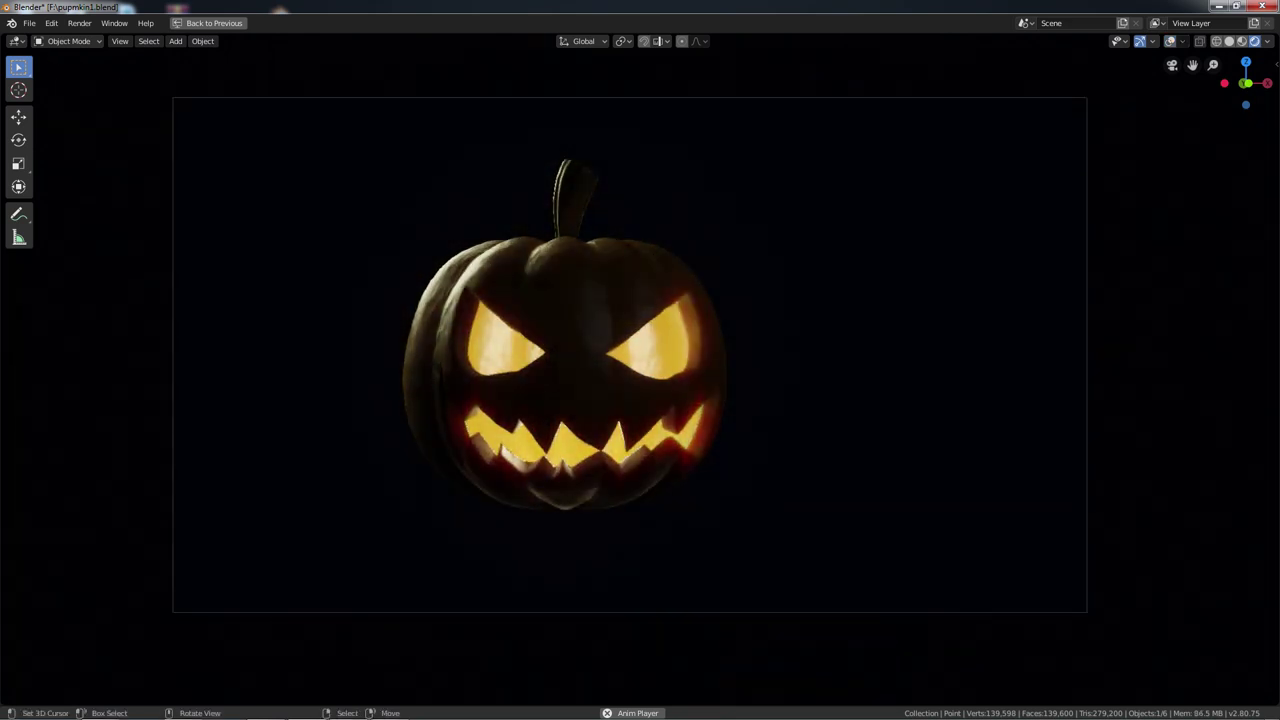
scroll(611, 368, "up", 1)
scroll(611, 368, "down", 1)
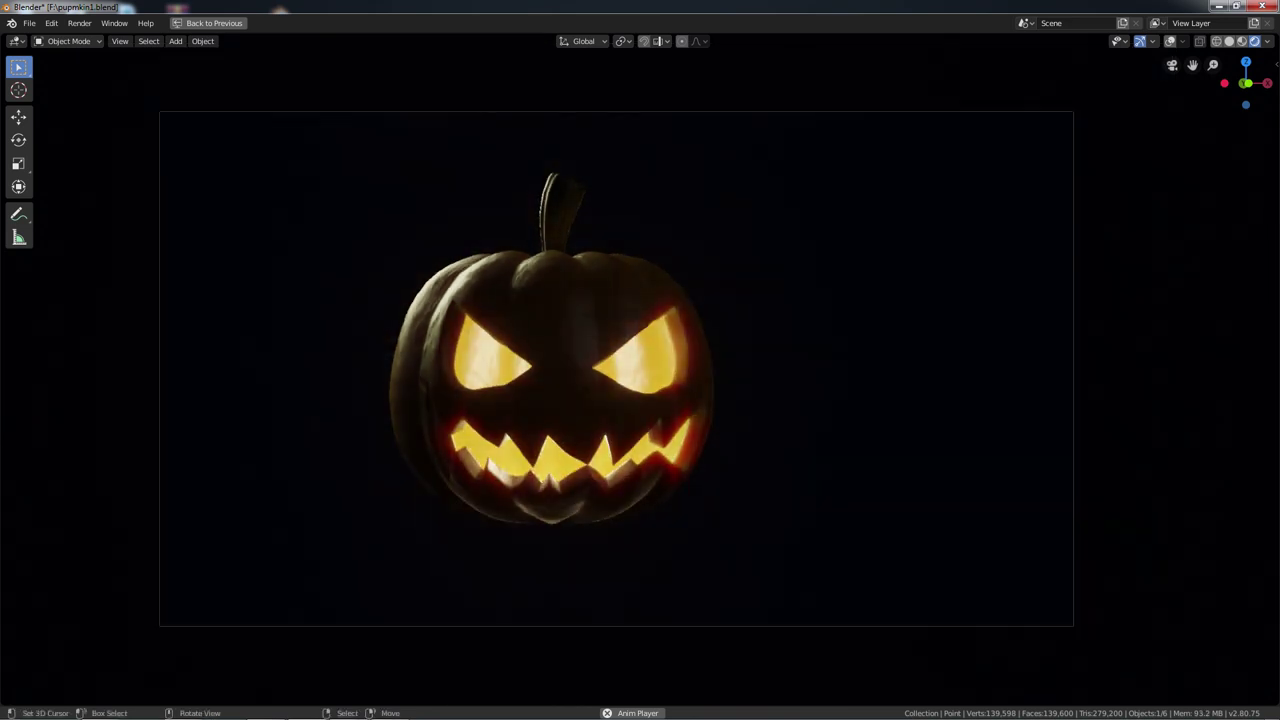